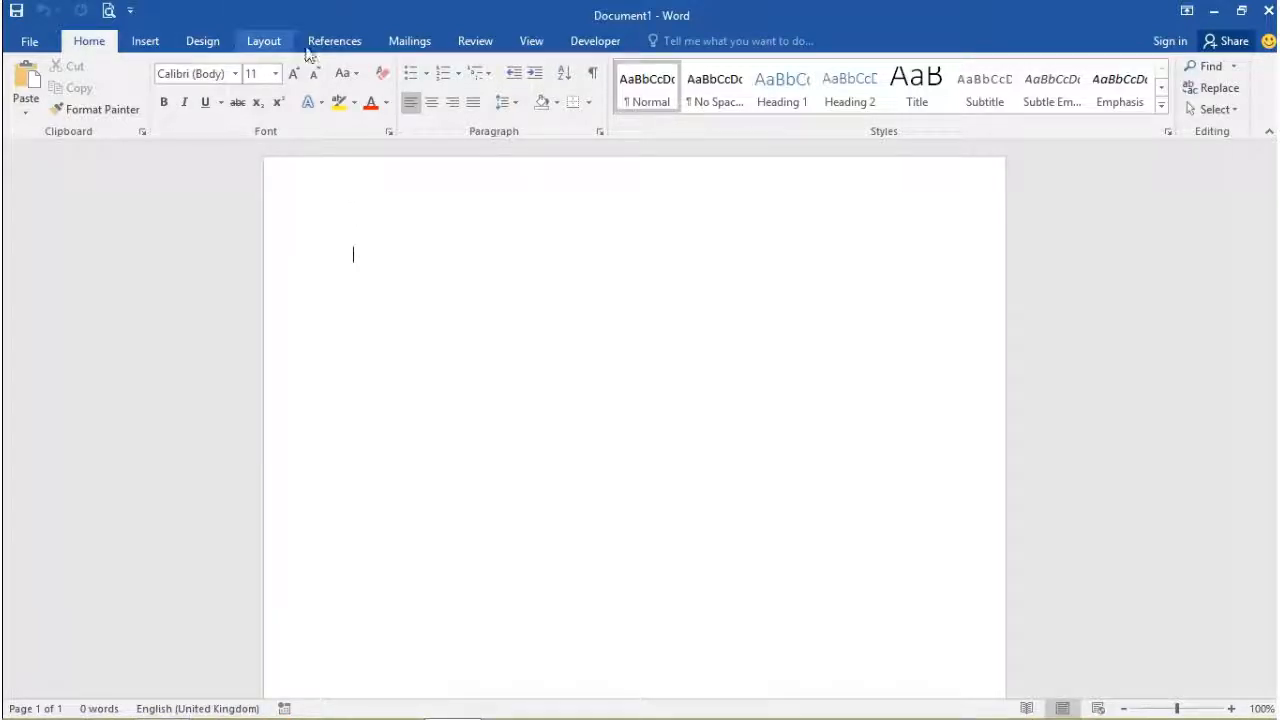
Step: Launch the Step-by-Step Mail Merge Wizard for letters on the current document and choose Type a new list
{"action": "left_click", "coordinate": [409, 45]}
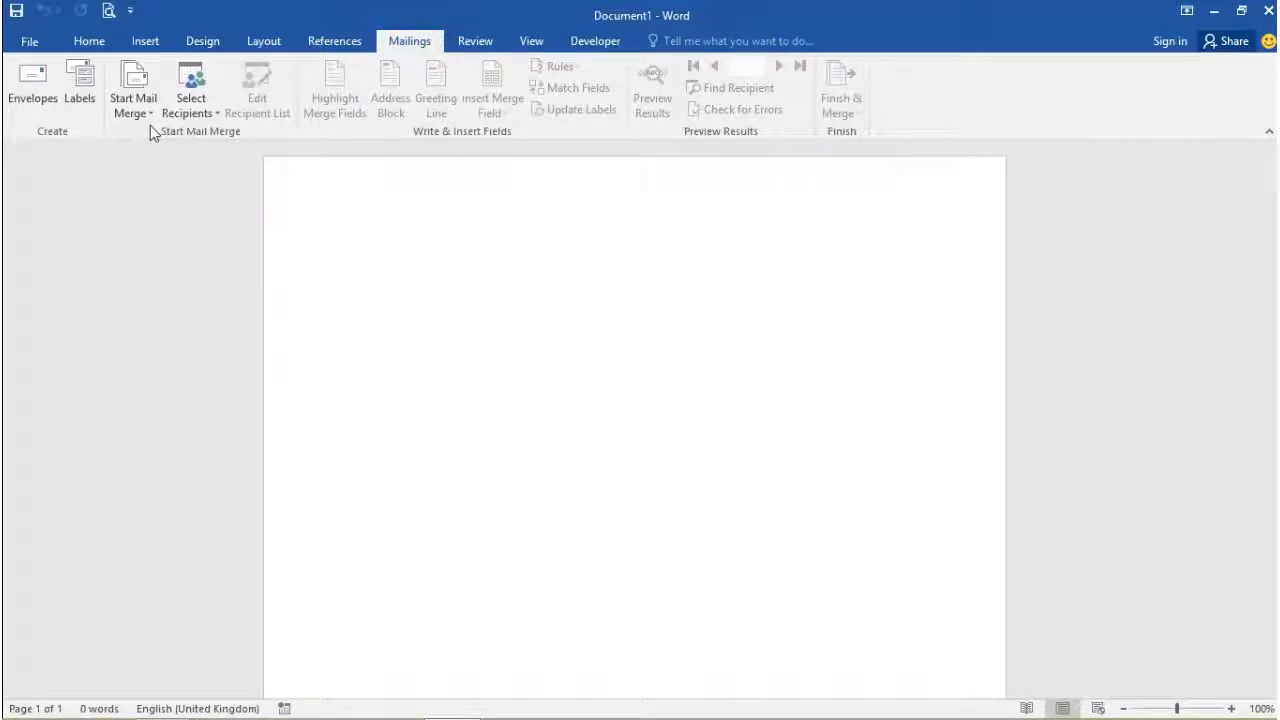
{"action": "left_click", "coordinate": [132, 98]}
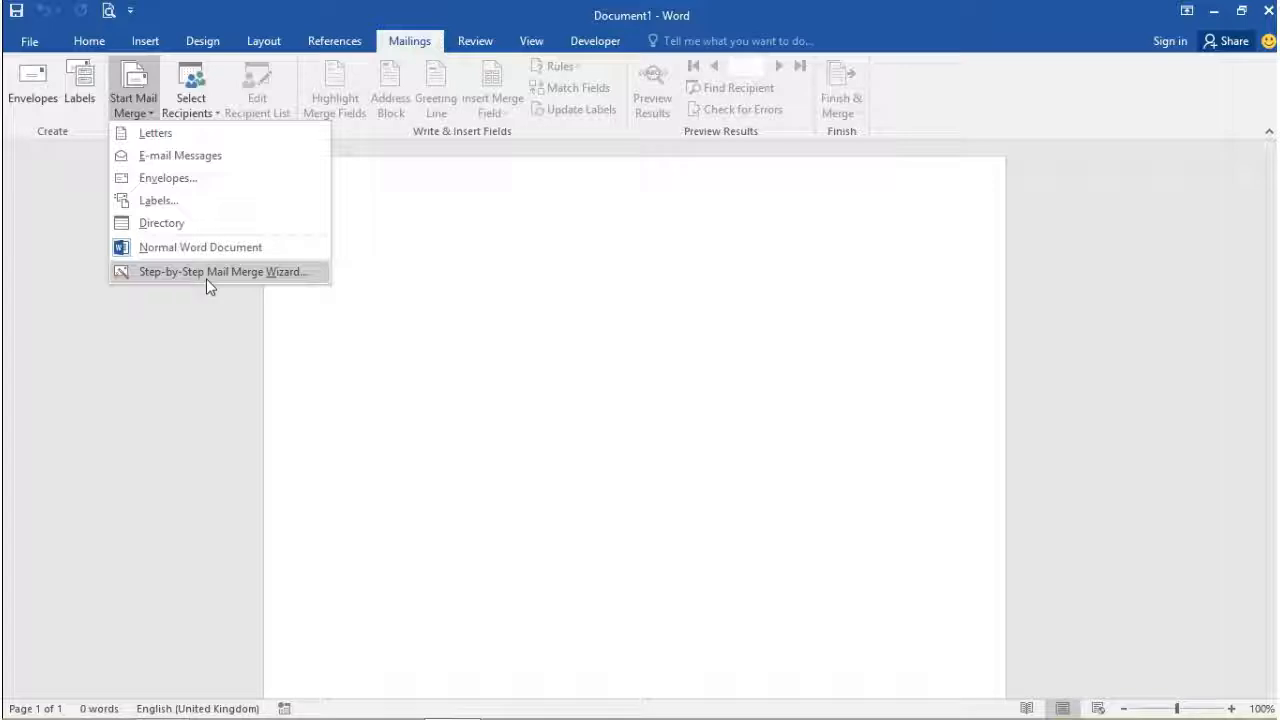
{"action": "left_click", "coordinate": [206, 272]}
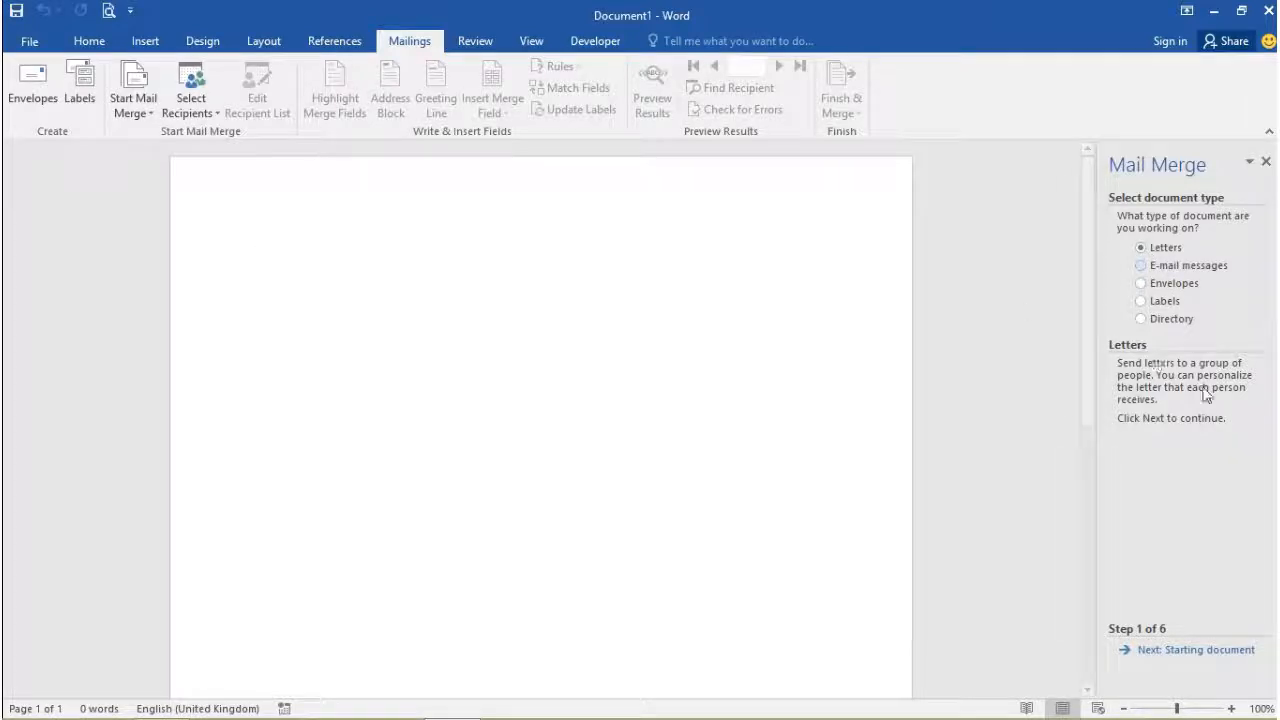
{"action": "left_click", "coordinate": [1182, 652]}
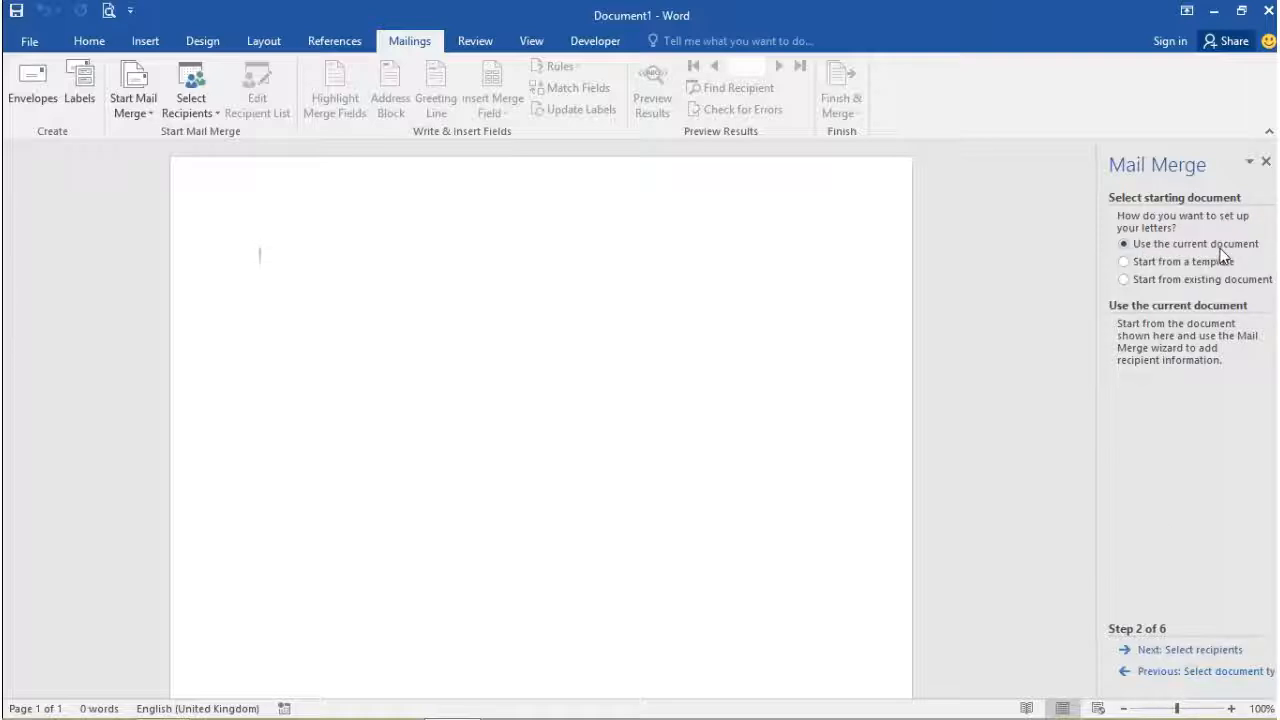
{"action": "left_click", "coordinate": [1175, 652]}
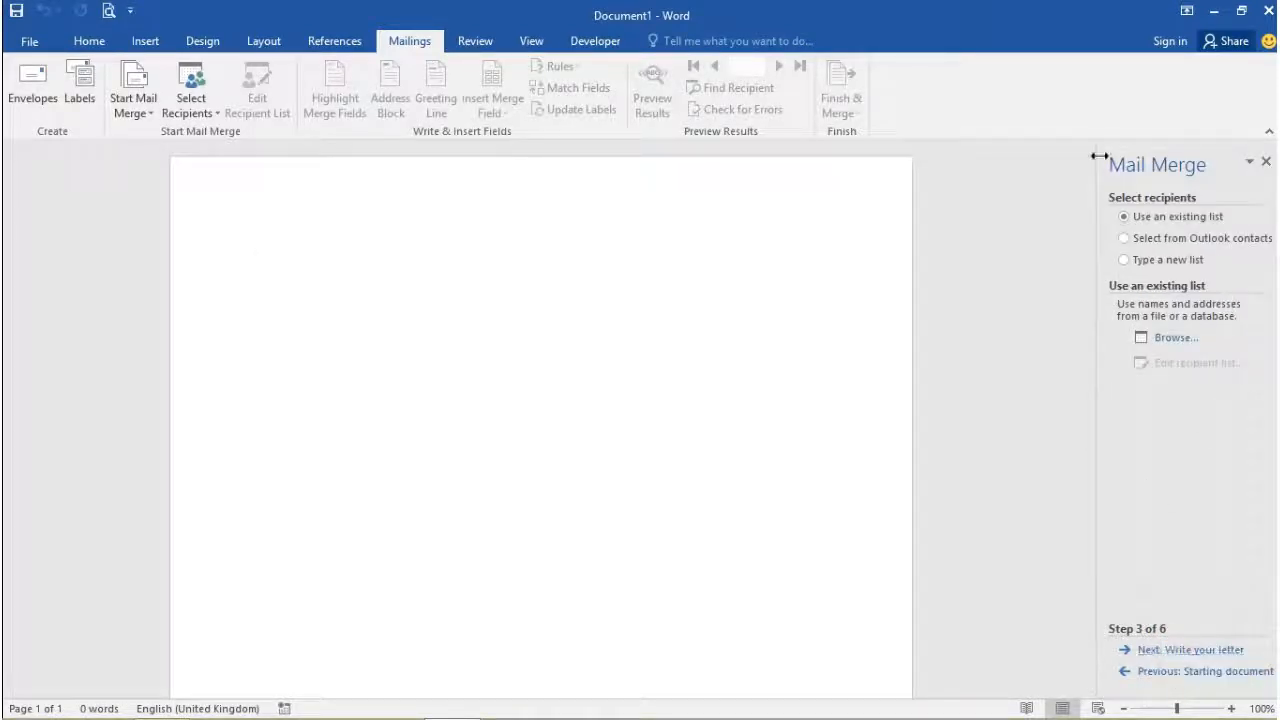
{"action": "left_click", "coordinate": [1186, 261]}
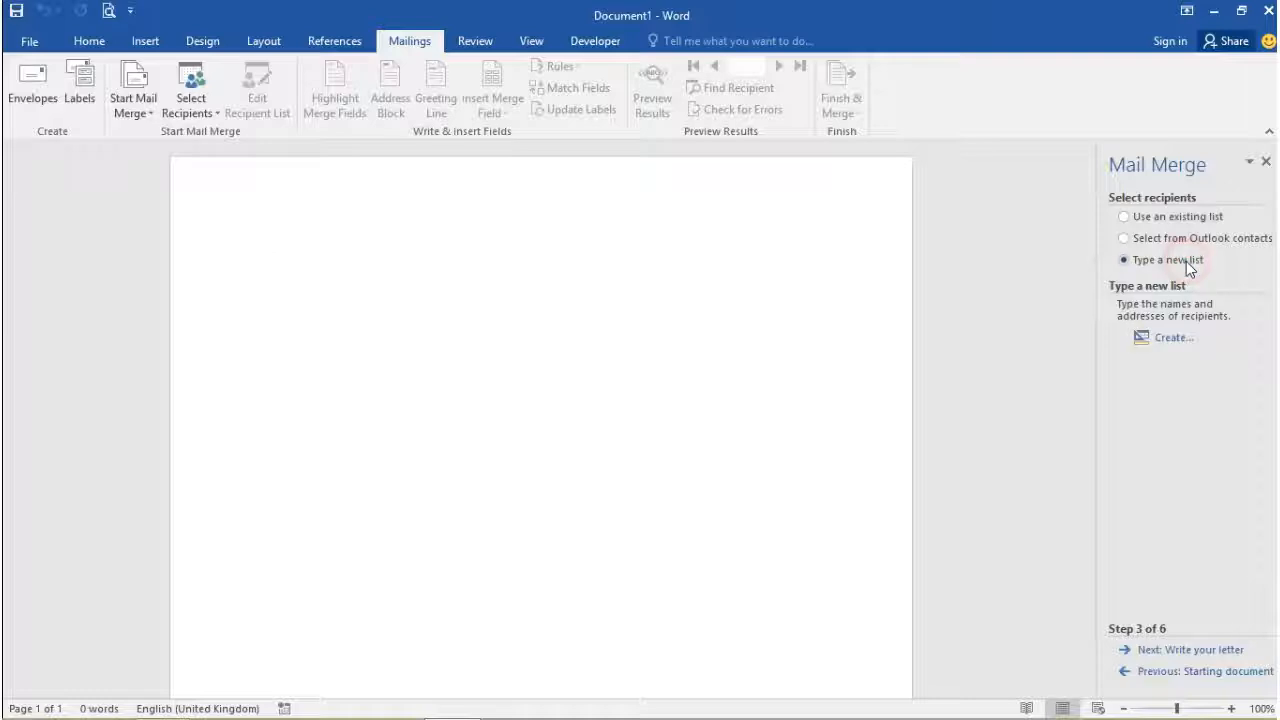
{"action": "left_click", "coordinate": [1174, 338]}
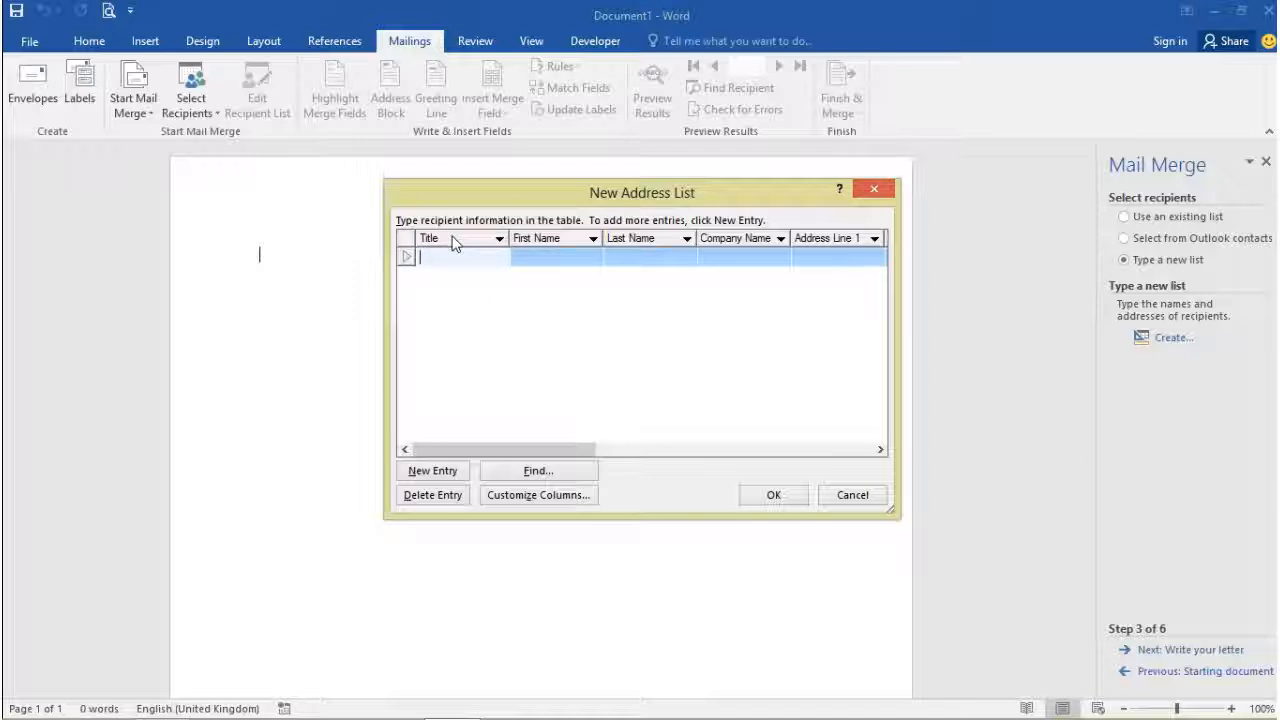
Step: Enter the first recipient's title Prof. and first name
{"action": "type", "text": "de"}
{"action": "key", "text": "BackSpace"}
{"action": "key", "text": "BackSpace"}
{"action": "key", "text": "BackSpace"}
{"action": "key", "text": "BackSpace"}
{"action": "type", "text": "ro"}
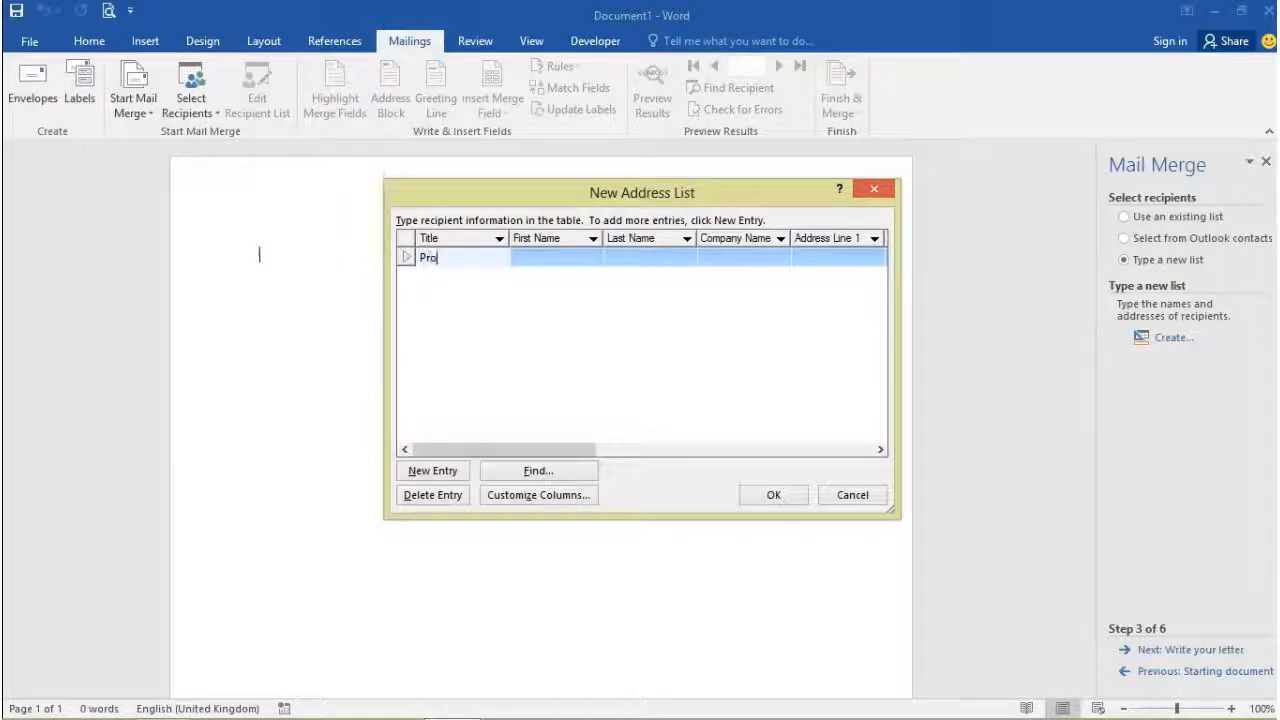
{"action": "type", "text": "f."}
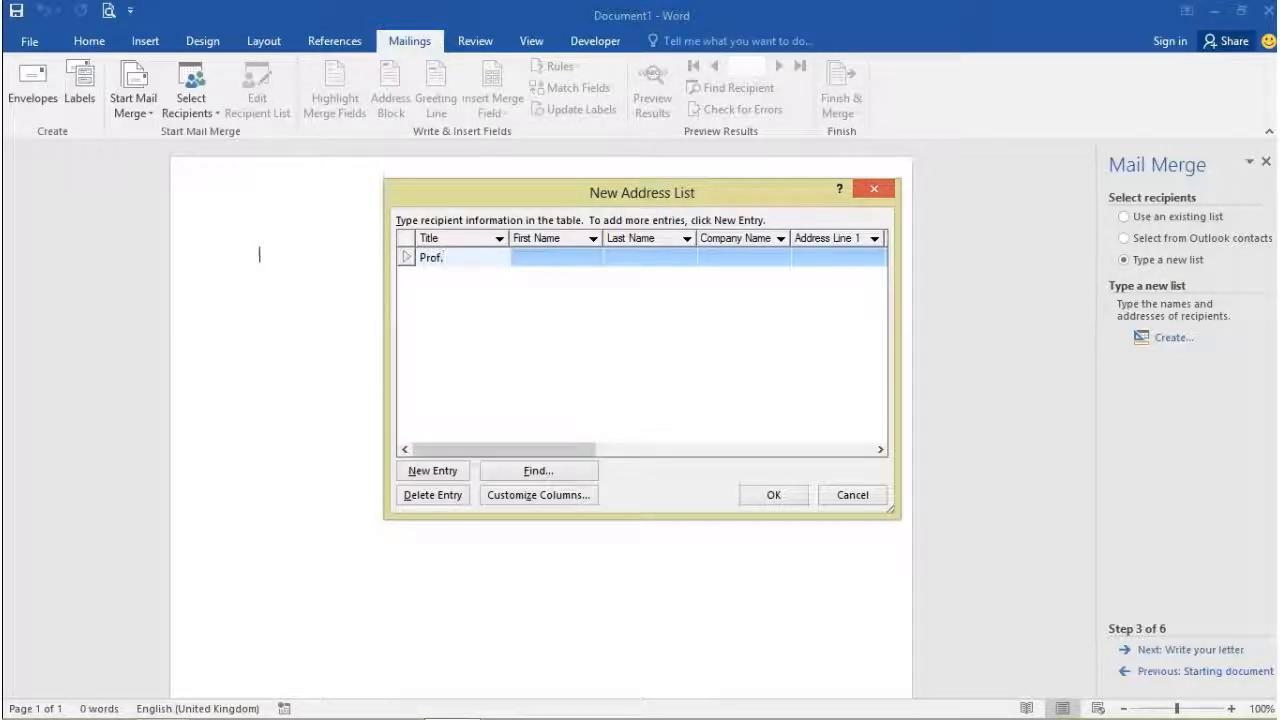
{"action": "left_click", "coordinate": [567, 253]}
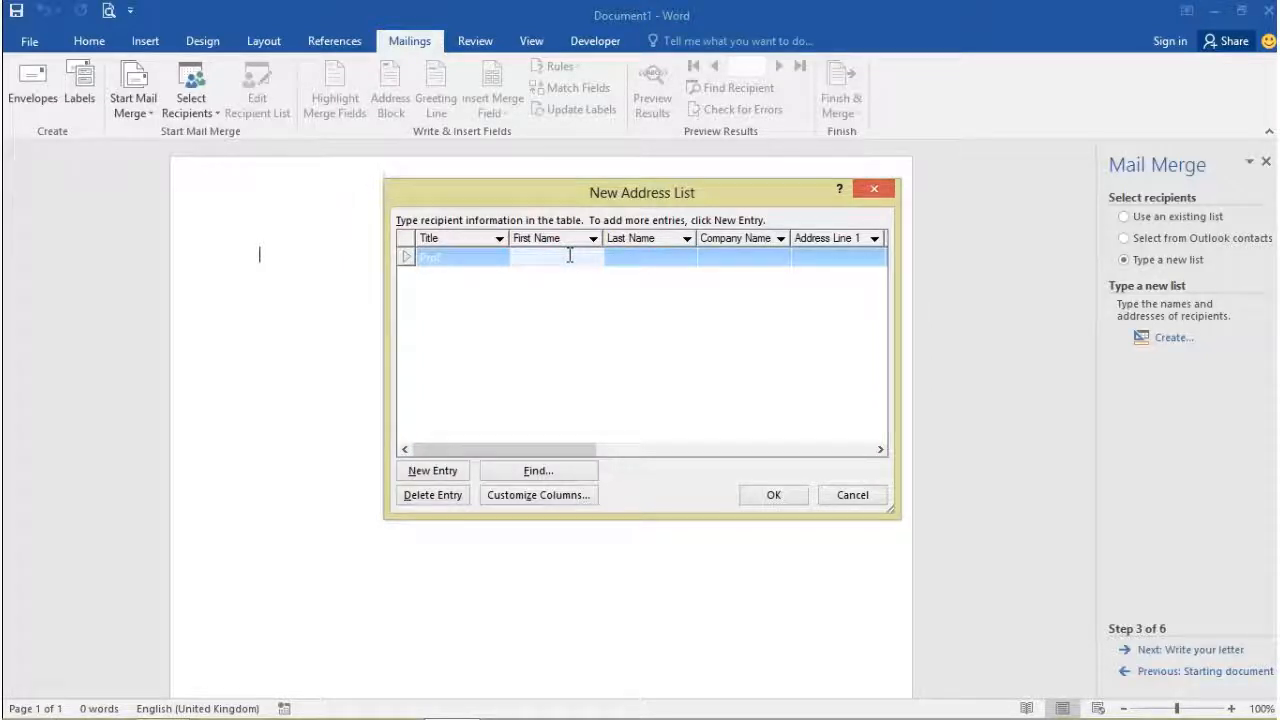
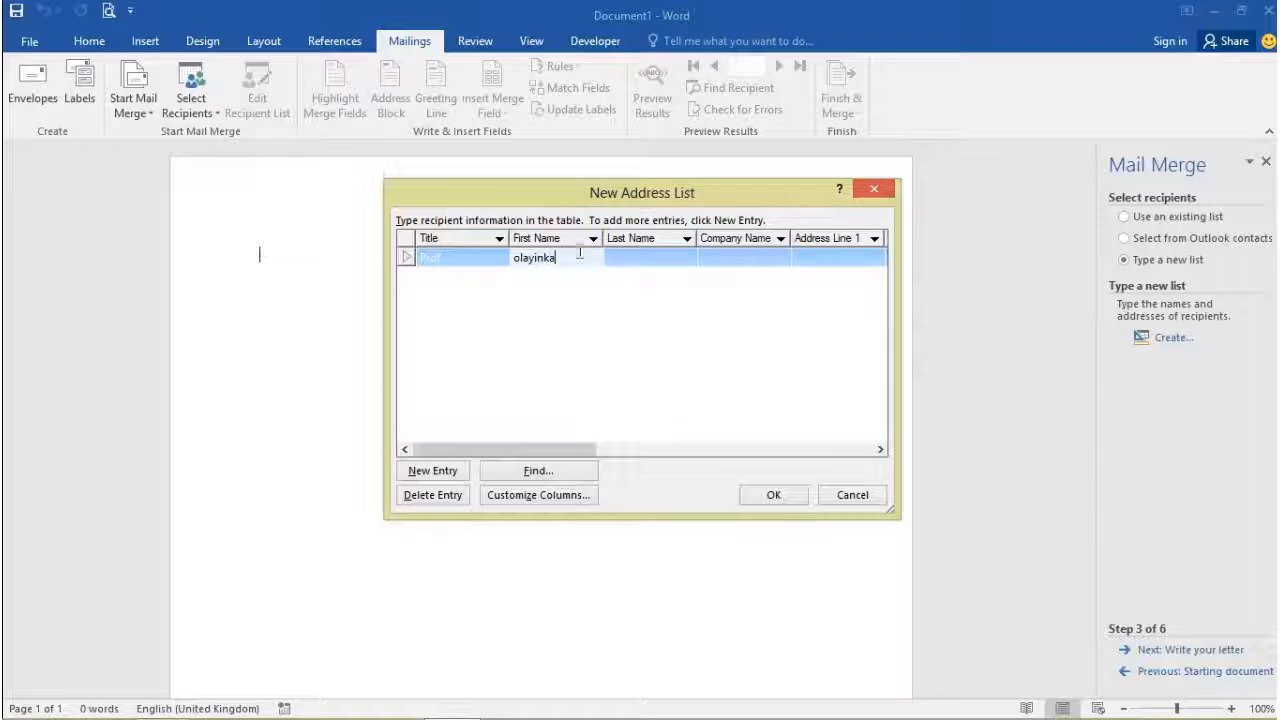
Step: Enter the recipient's last name and scroll over to the address columns
{"action": "left_click", "coordinate": [659, 258]}
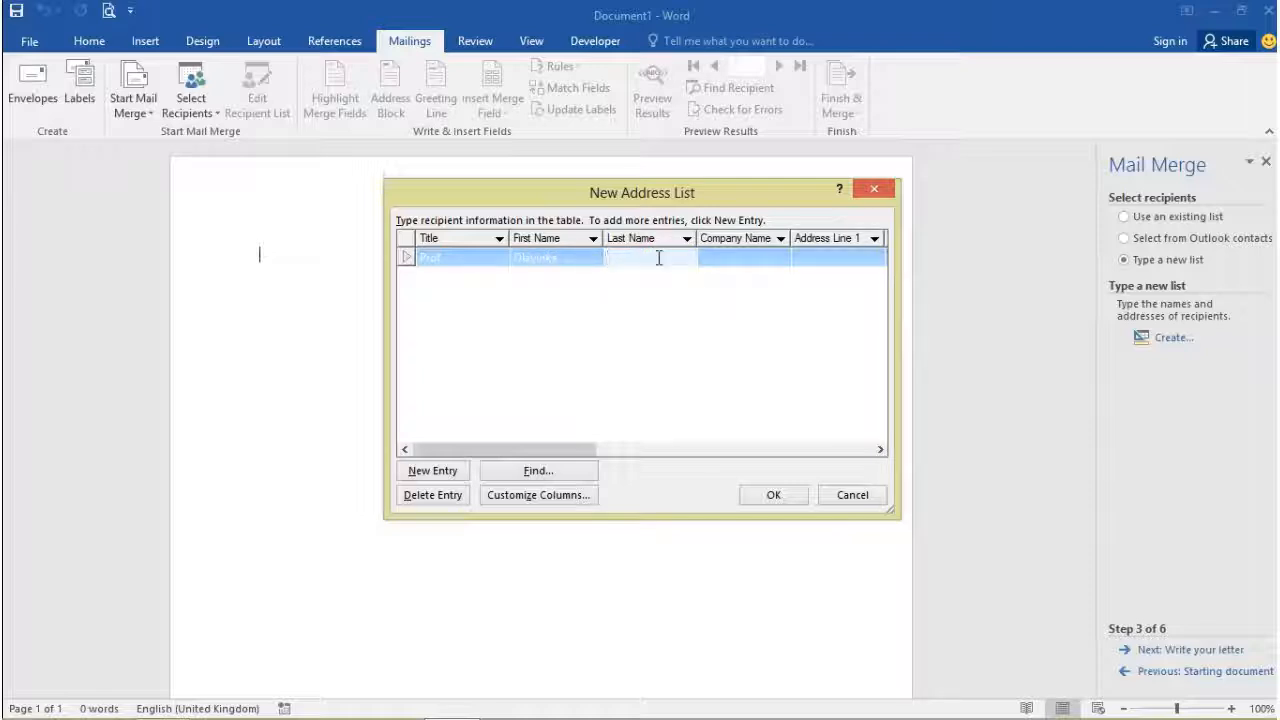
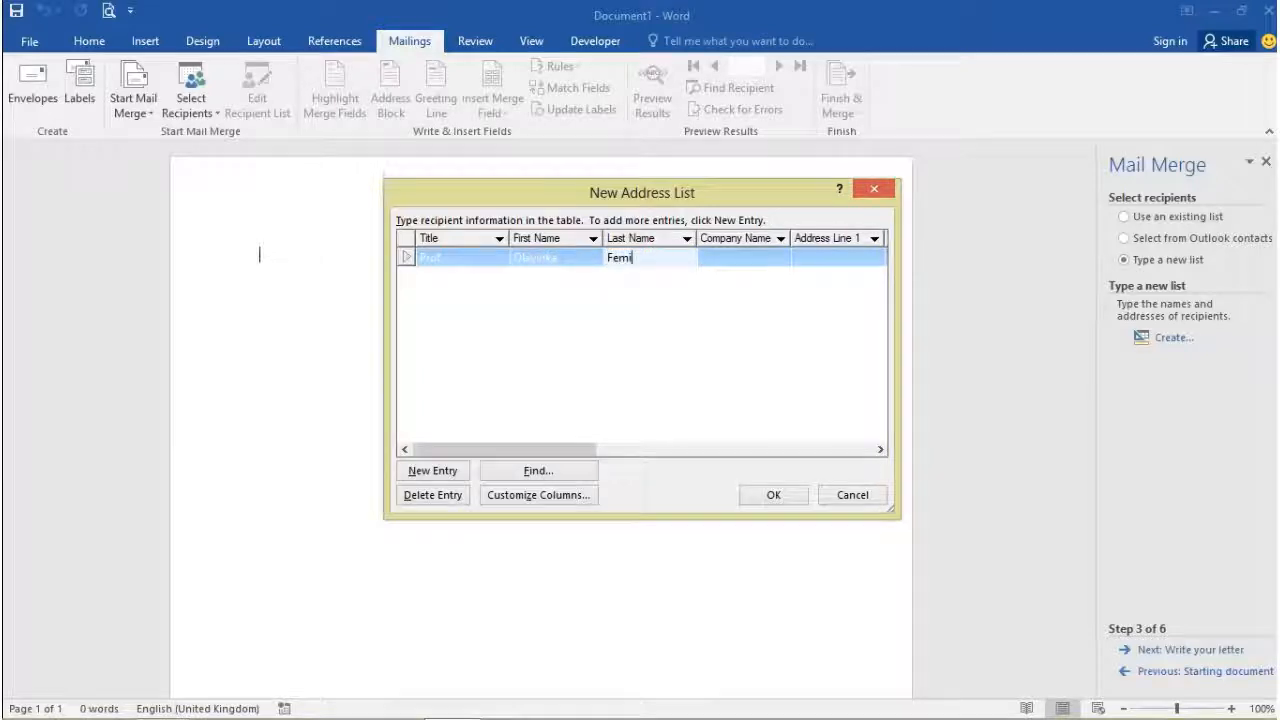
{"action": "left_click", "coordinate": [733, 247]}
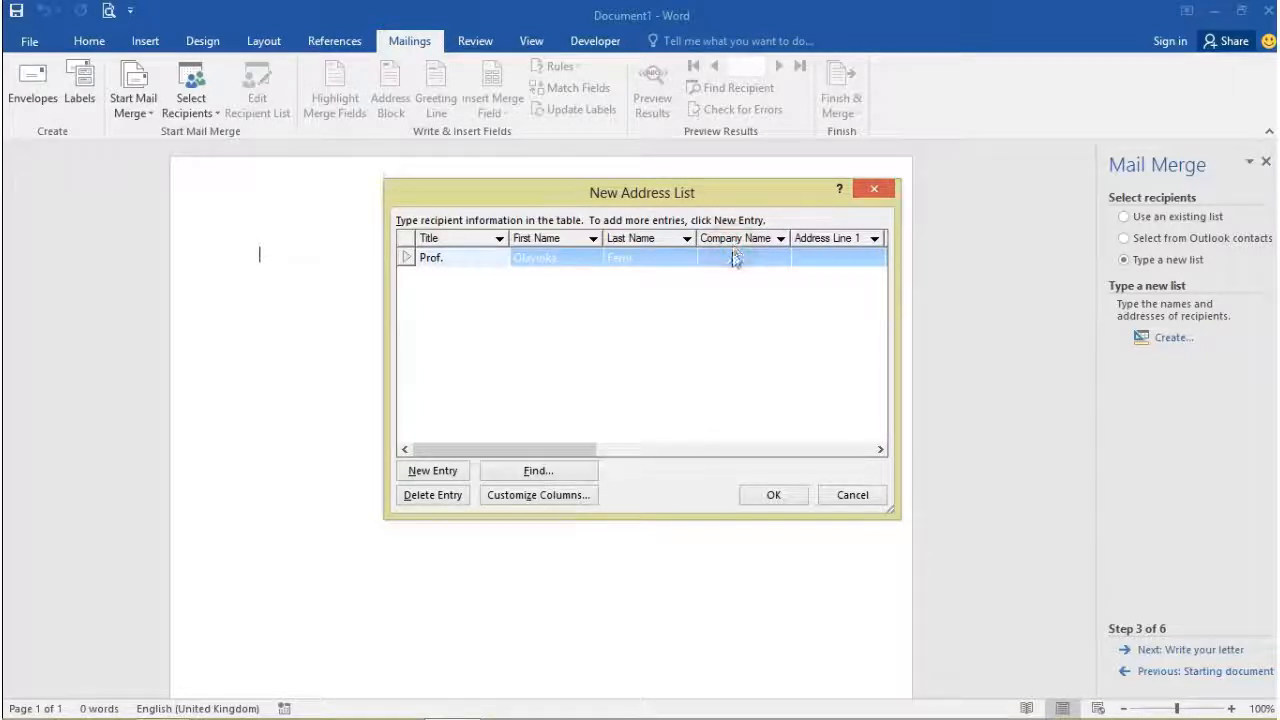
{"action": "left_click", "coordinate": [733, 254]}
{"action": "left_click", "coordinate": [819, 251]}
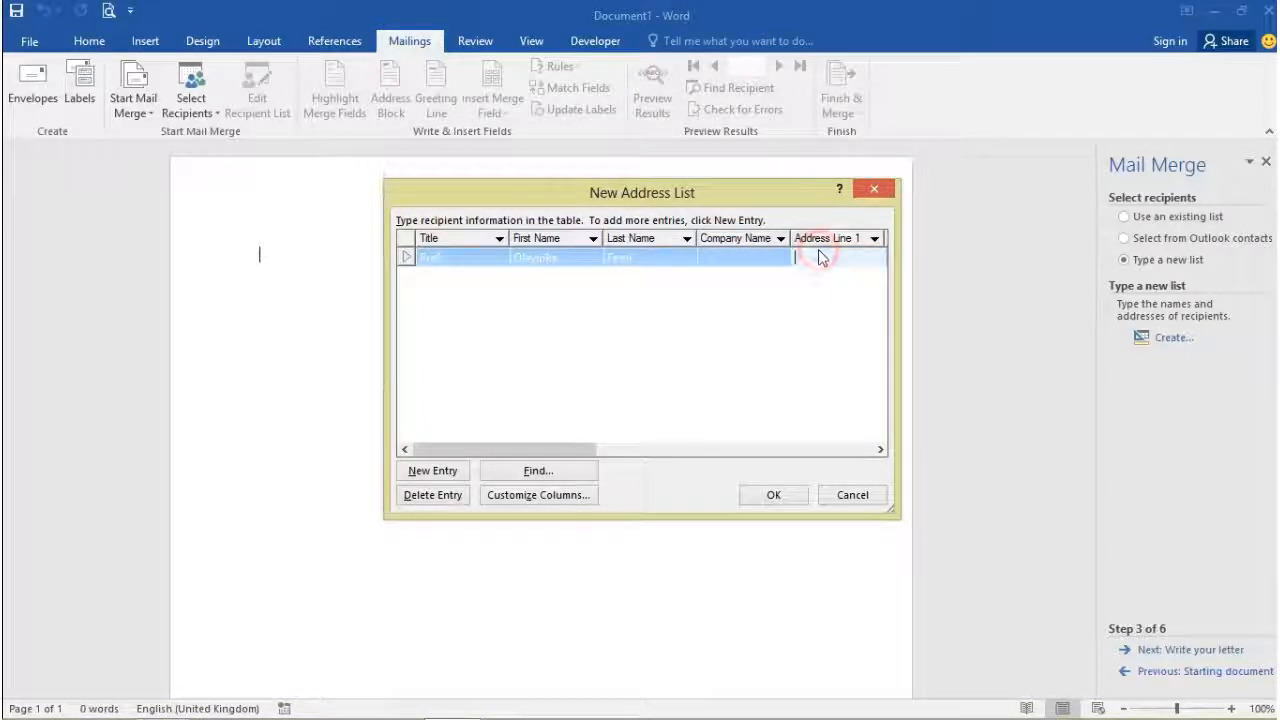
{"action": "left_click_drag", "start_coordinate": [492, 447], "coordinate": [622, 463]}
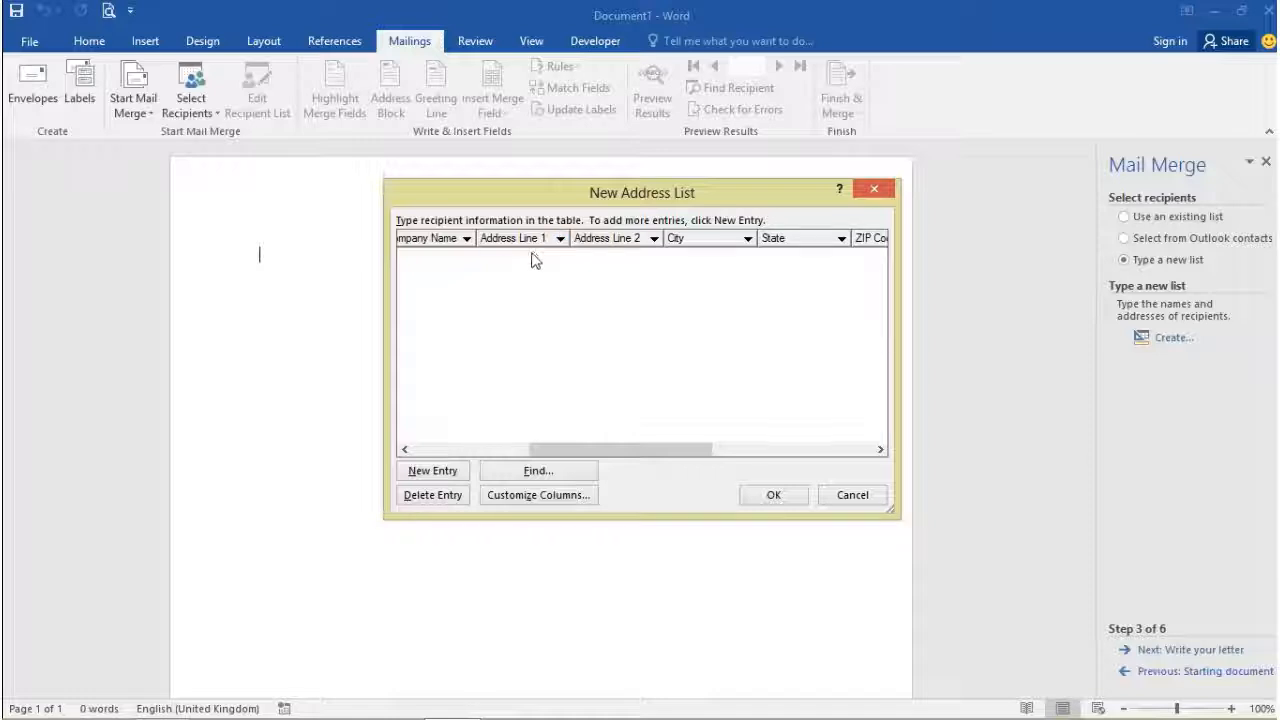
Step: Enter the first recipient's street address and city
{"action": "left_click", "coordinate": [533, 255]}
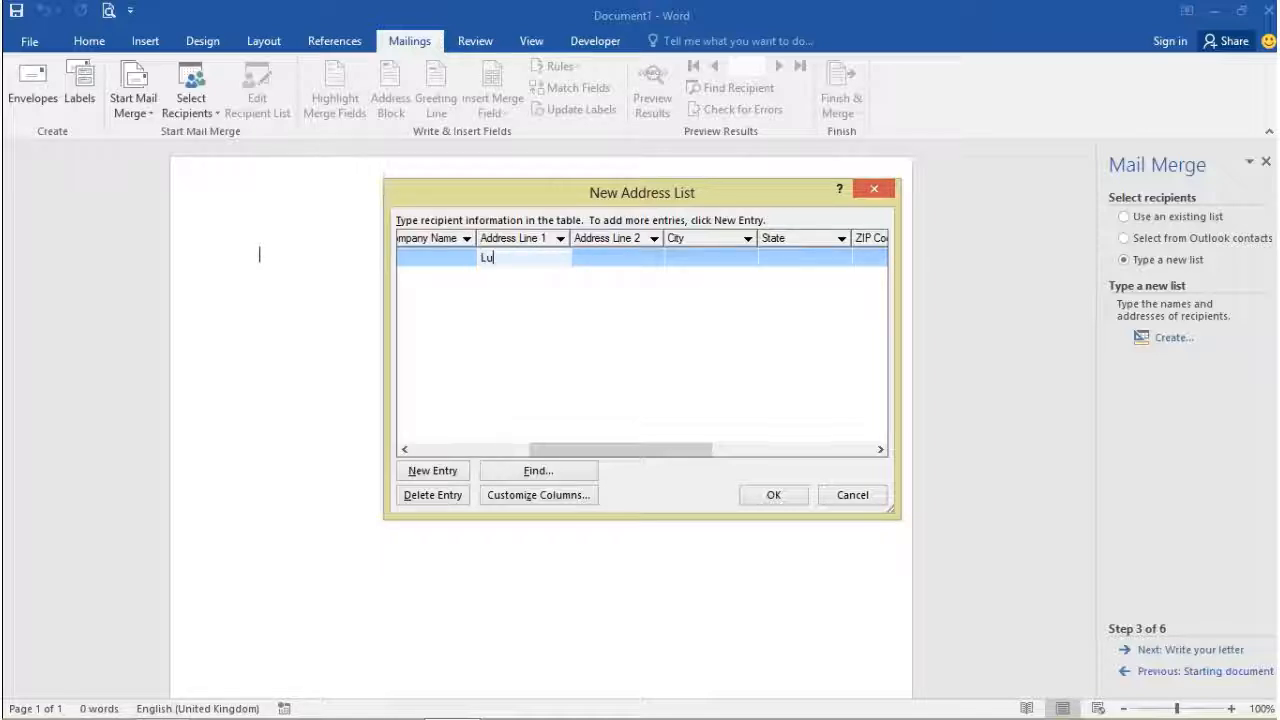
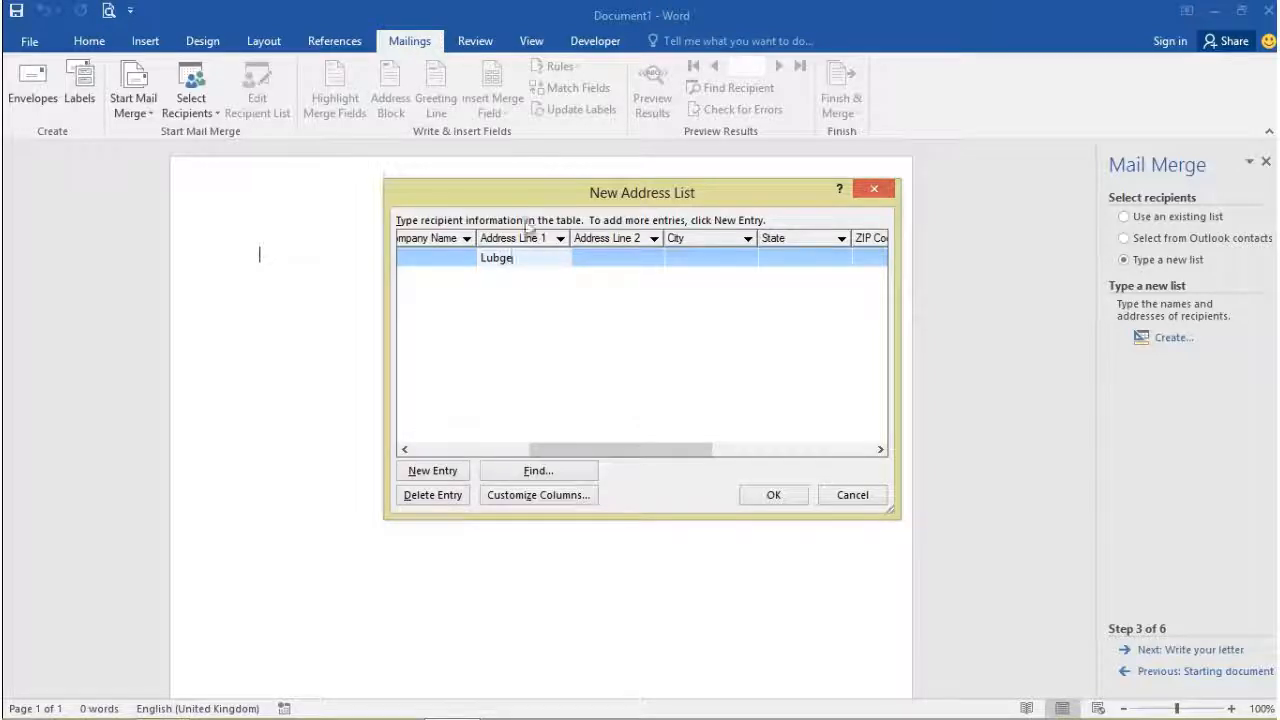
{"action": "key", "text": "BackSpace"}
{"action": "key", "text": "BackSpace"}
{"action": "key", "text": "BackSpace"}
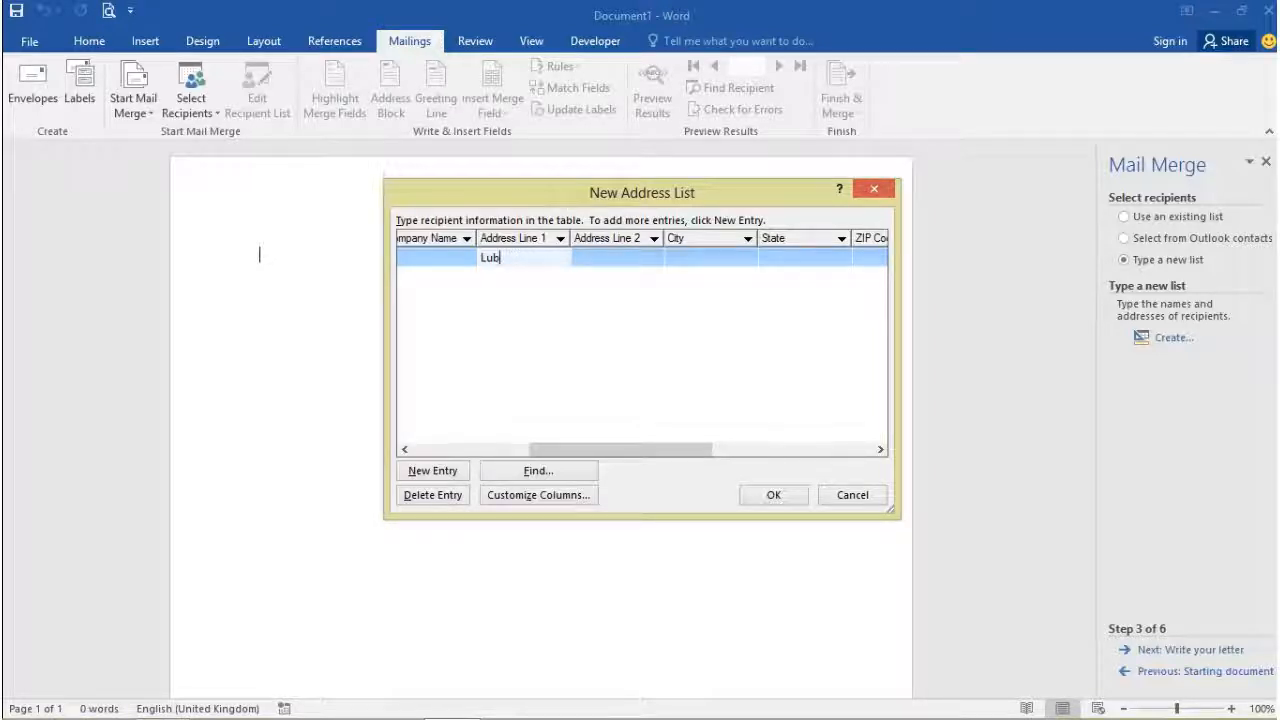
{"action": "left_click", "coordinate": [667, 260]}
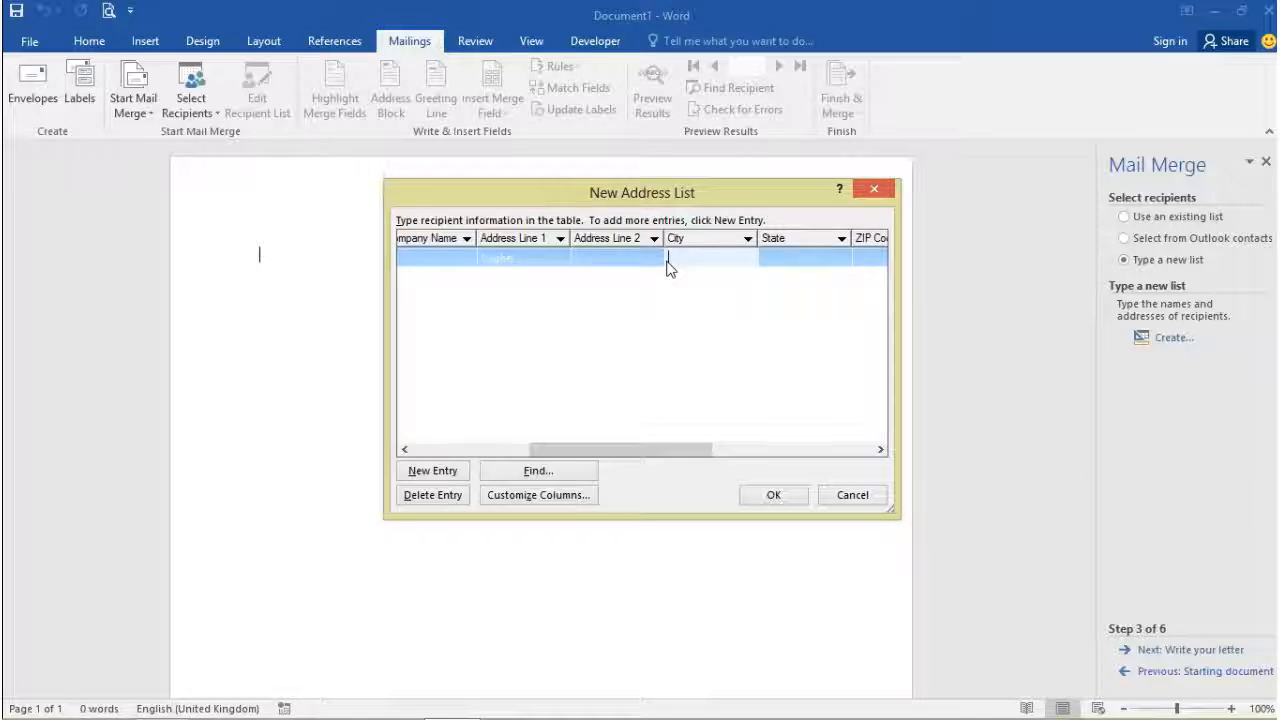
{"action": "type", "text": "k"}
{"action": "key", "text": "BackSpace"}
{"action": "type", "text": "bazango"}
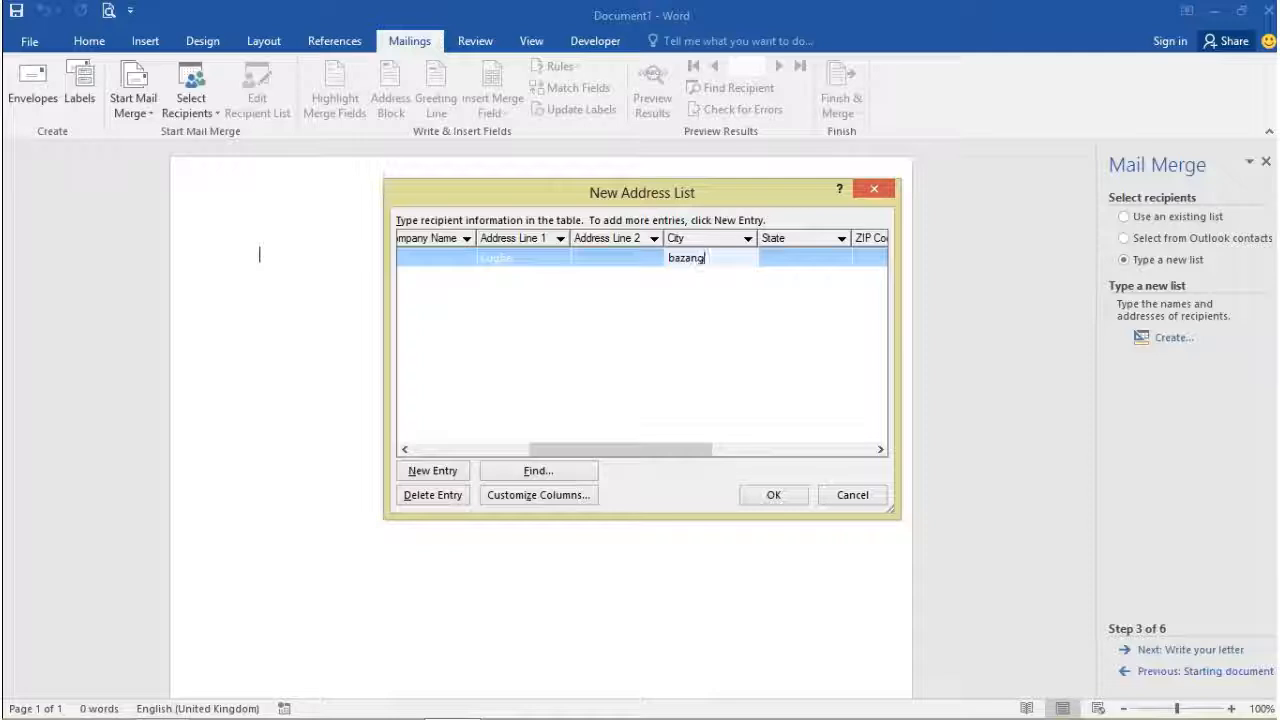
Step: Fill in the state and capitalize the city's first letter
{"action": "left_click", "coordinate": [779, 256]}
{"action": "type", "text": "ab"}
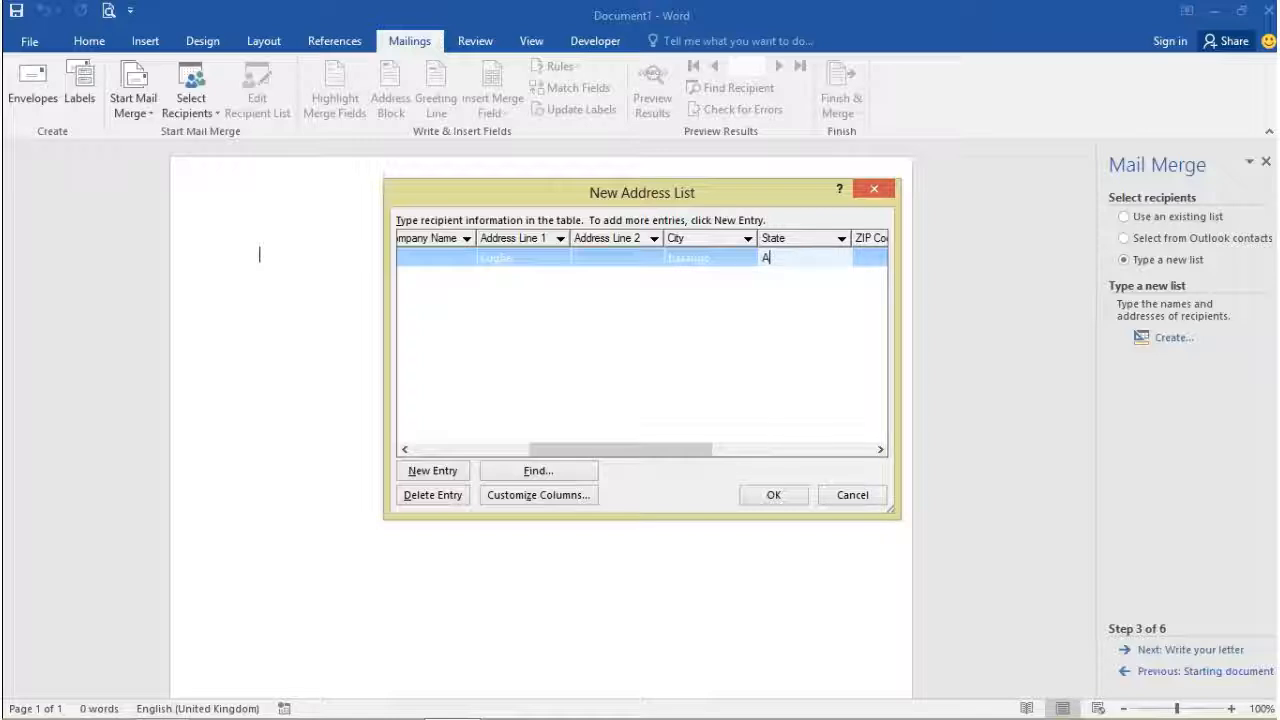
{"action": "left_click", "coordinate": [682, 260]}
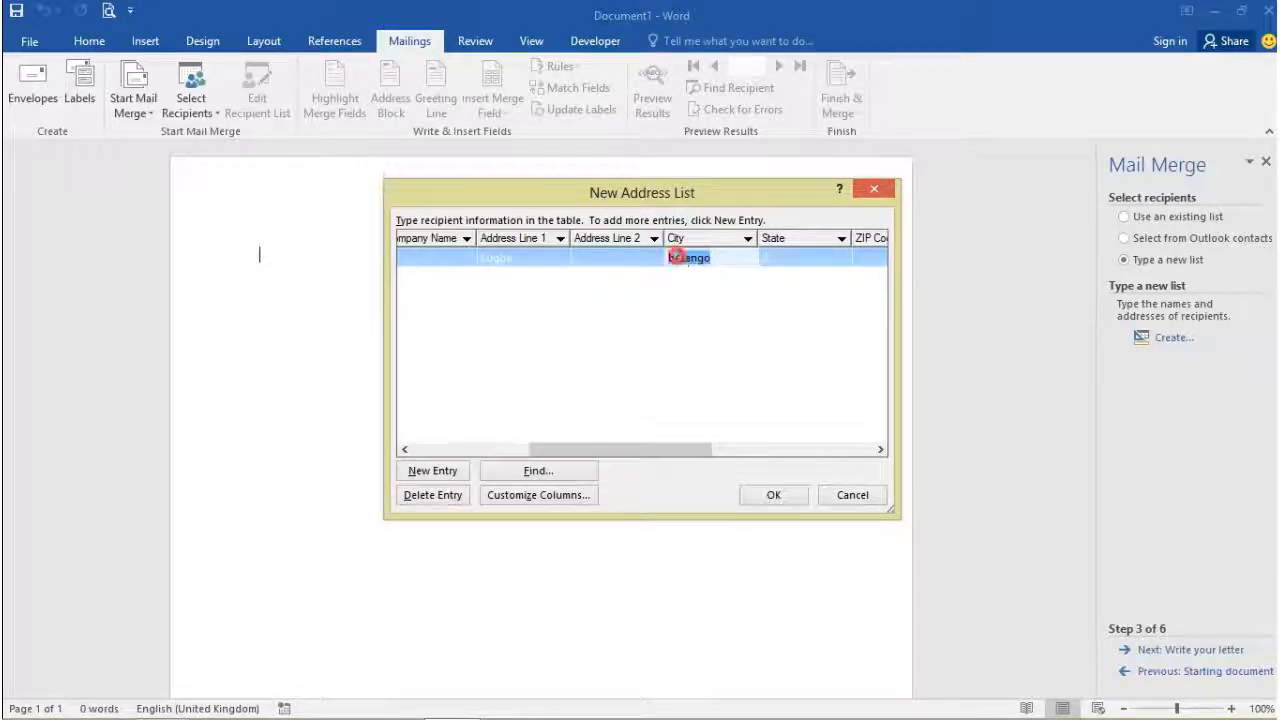
{"action": "left_click", "coordinate": [677, 257]}
{"action": "key", "text": "BackSpace"}
{"action": "type", "text": "B"}
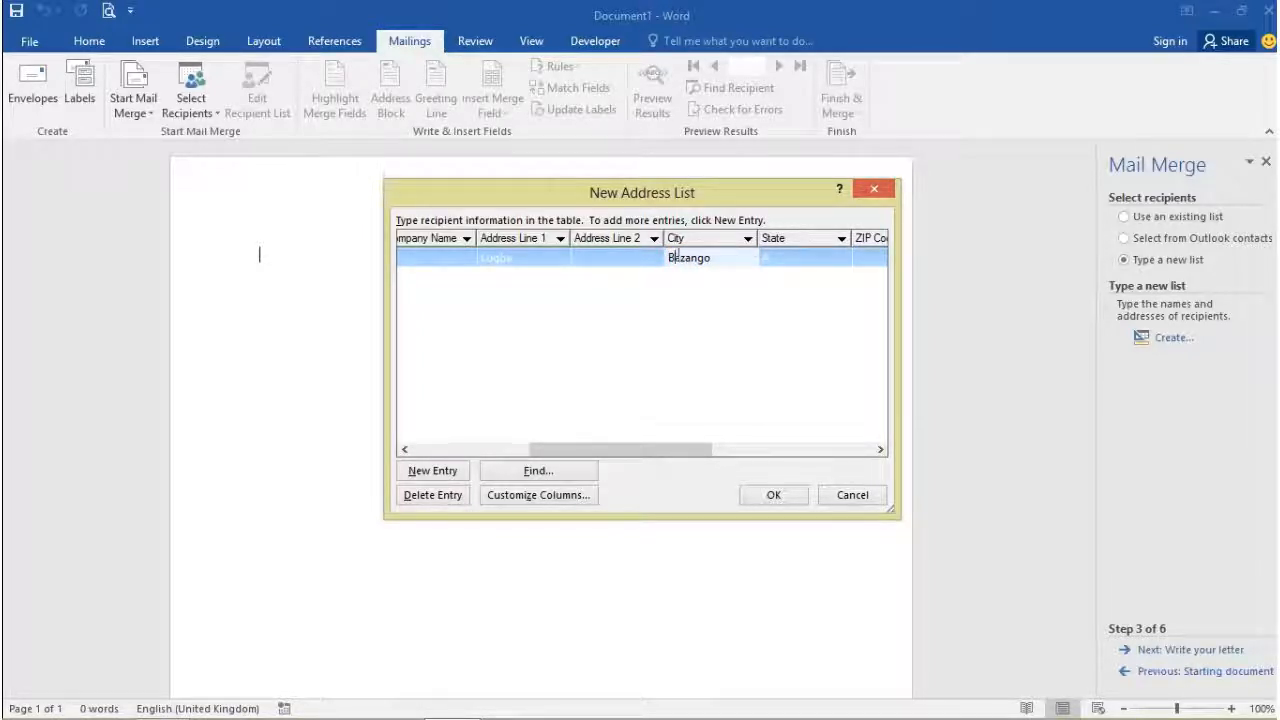
{"action": "left_click", "coordinate": [765, 255]}
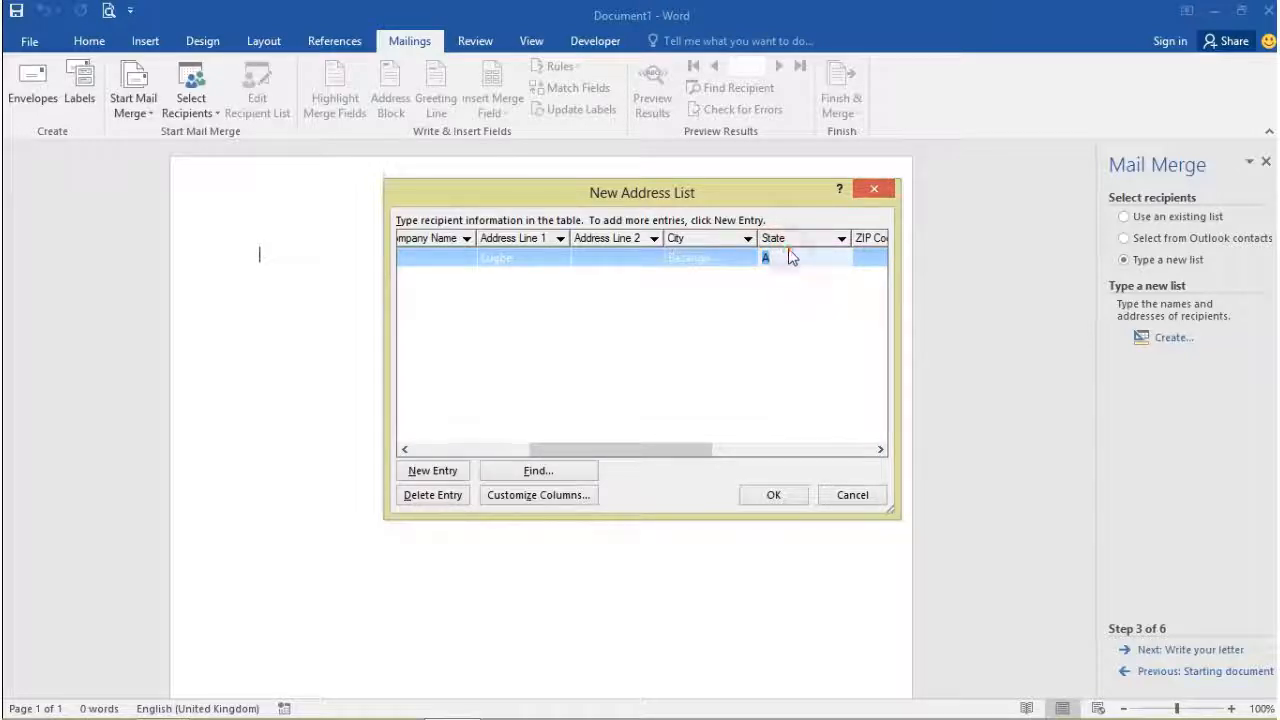
{"action": "left_click", "coordinate": [766, 257]}
{"action": "left_click", "coordinate": [773, 258]}
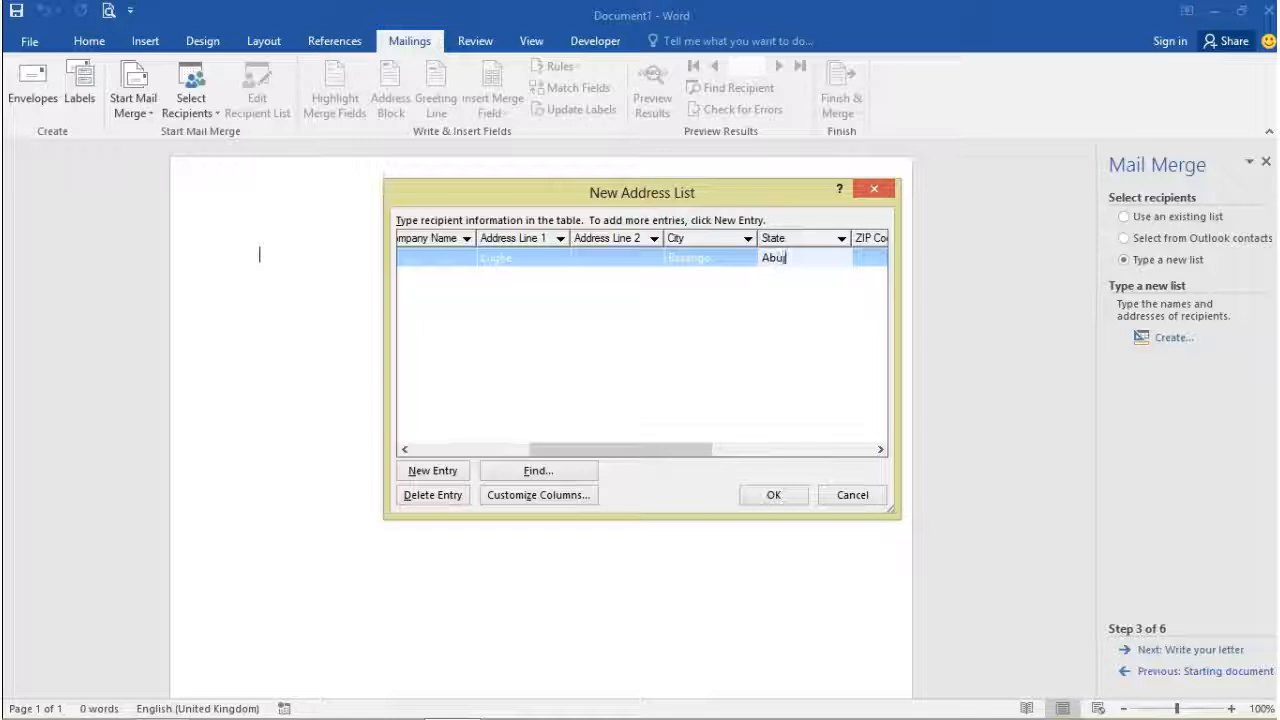
{"action": "type", "text": "buja"}
{"action": "left_click_drag", "start_coordinate": [623, 449], "coordinate": [693, 453]}
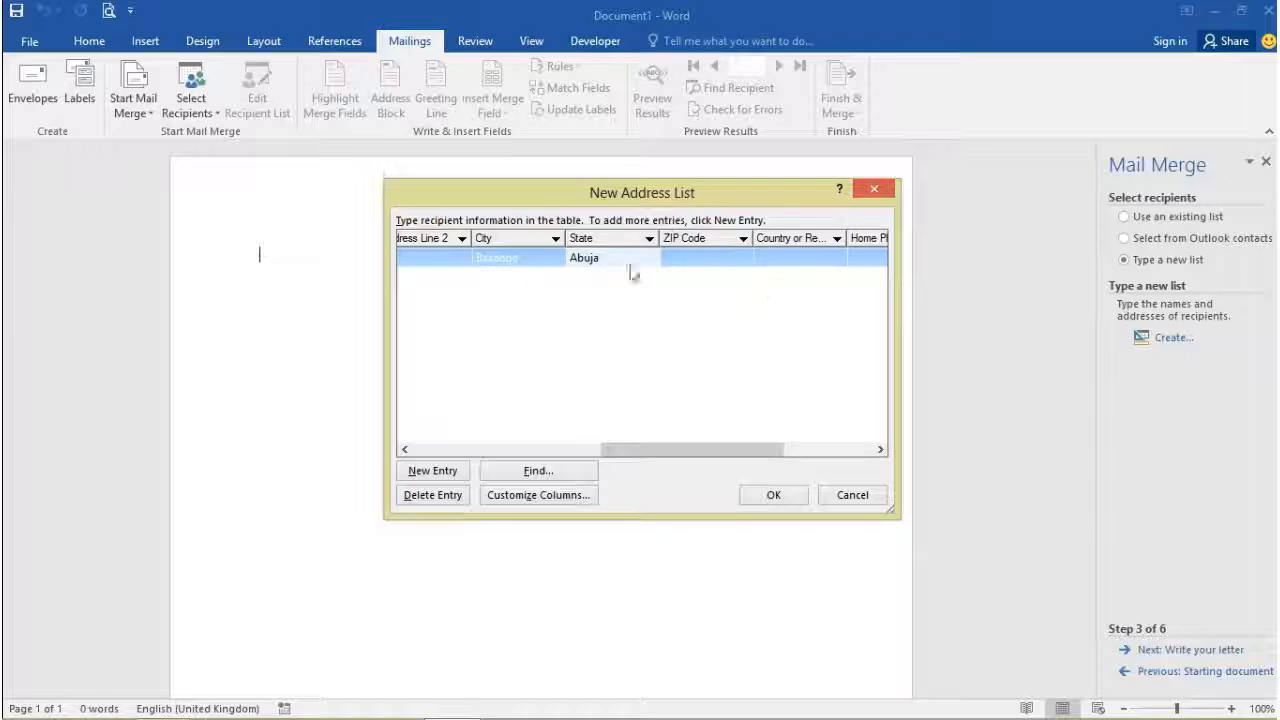
{"action": "left_click_drag", "start_coordinate": [711, 457], "coordinate": [803, 440]}
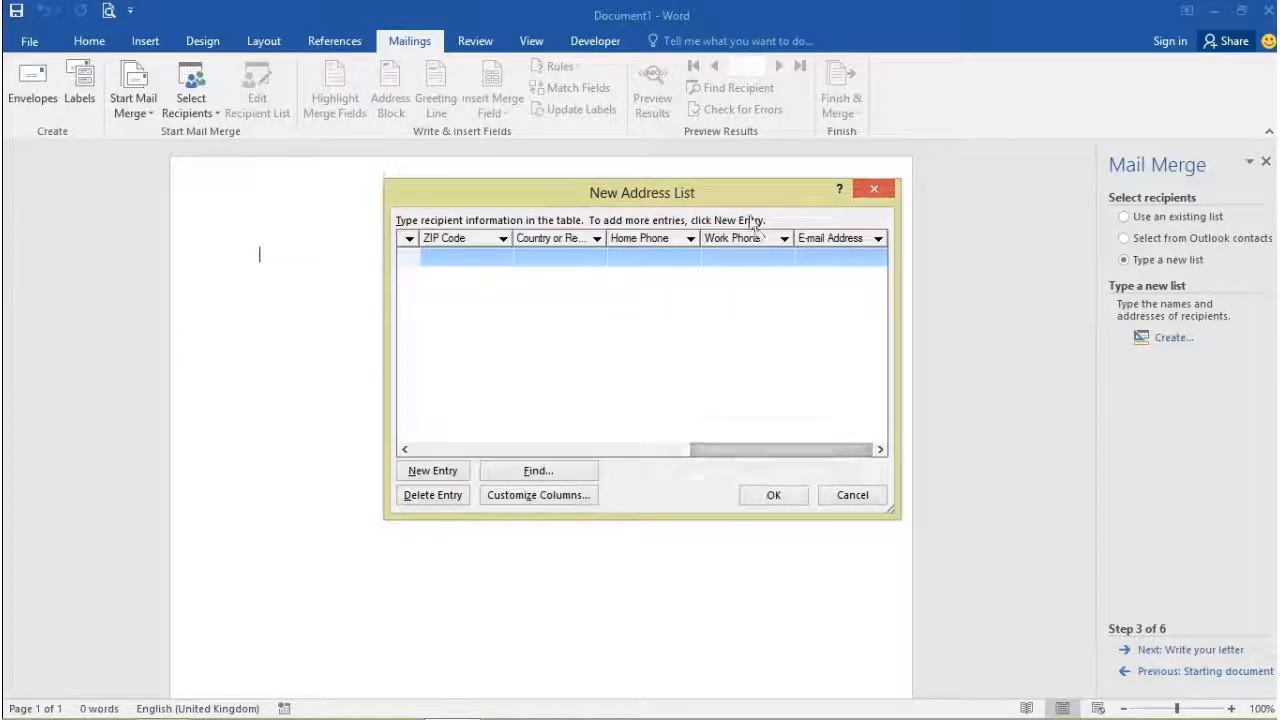
Step: Type the first recipient's home phone number
{"action": "left_click", "coordinate": [630, 261]}
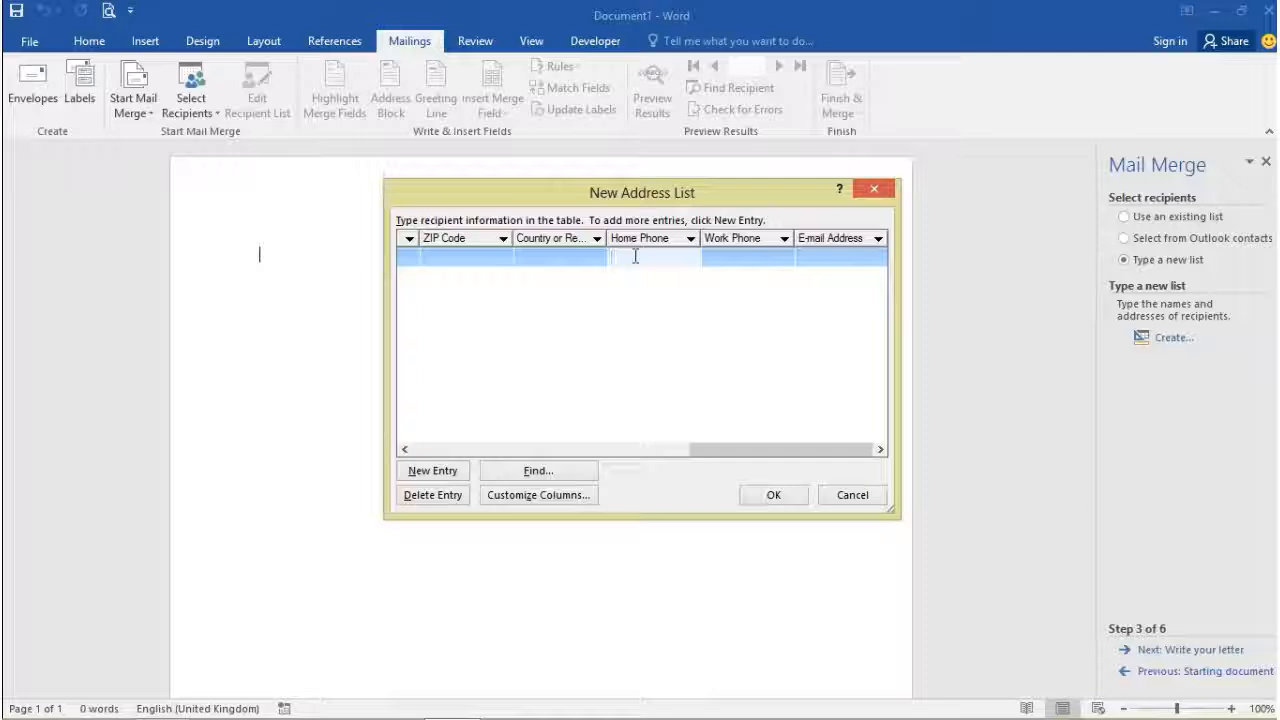
{"action": "left_click", "coordinate": [827, 245]}
{"action": "left_click_drag", "start_coordinate": [474, 449], "coordinate": [431, 488]}
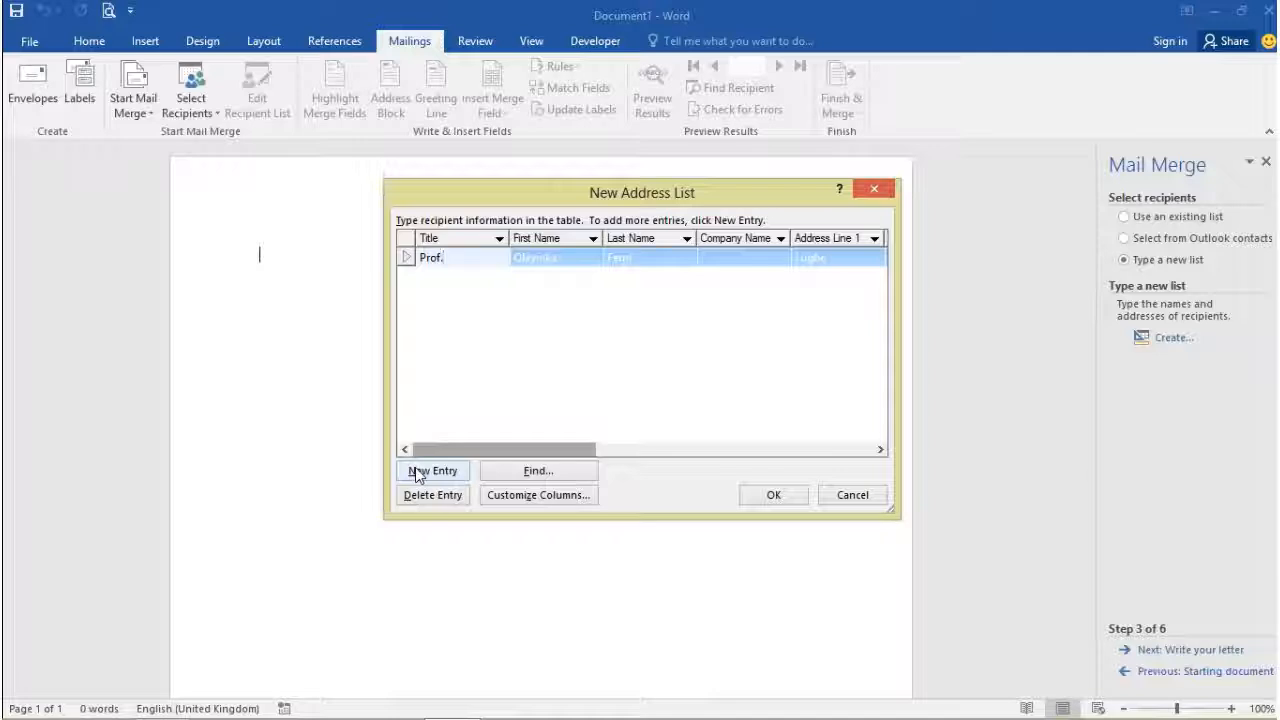
Step: Add a new entry and enter the second recipient's first and last name
{"action": "left_click", "coordinate": [416, 474]}
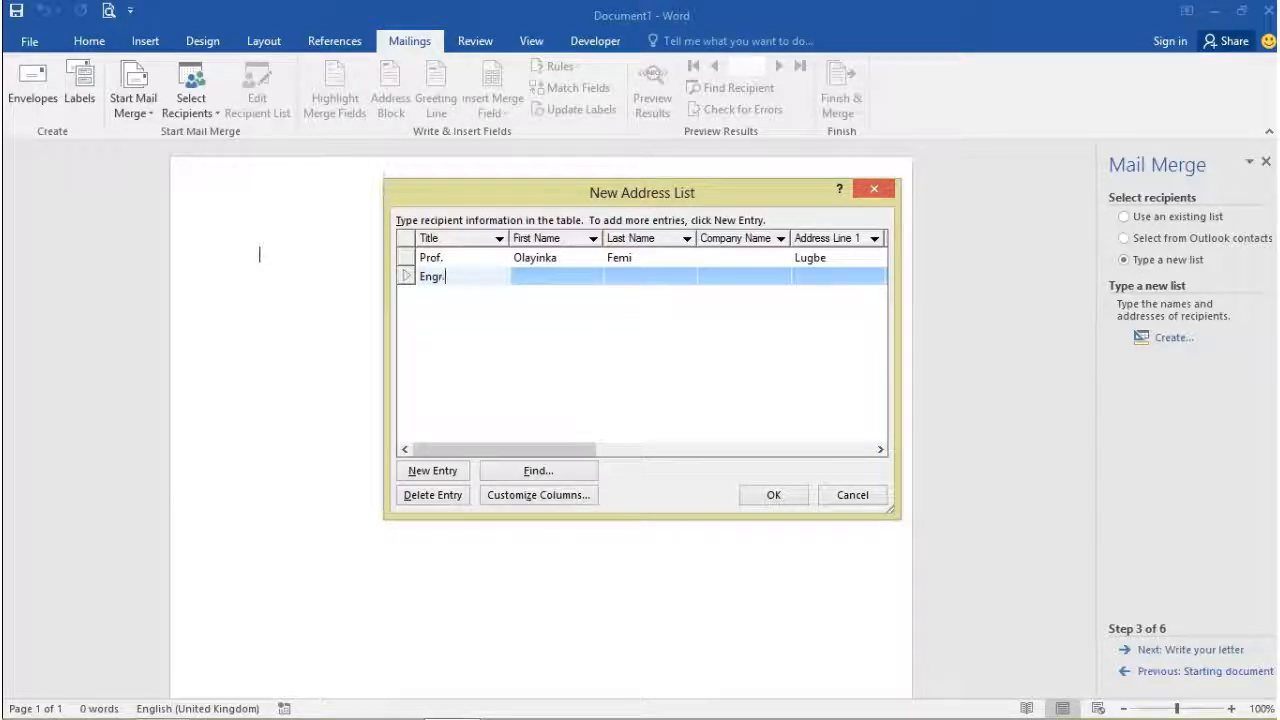
{"action": "left_click", "coordinate": [575, 285]}
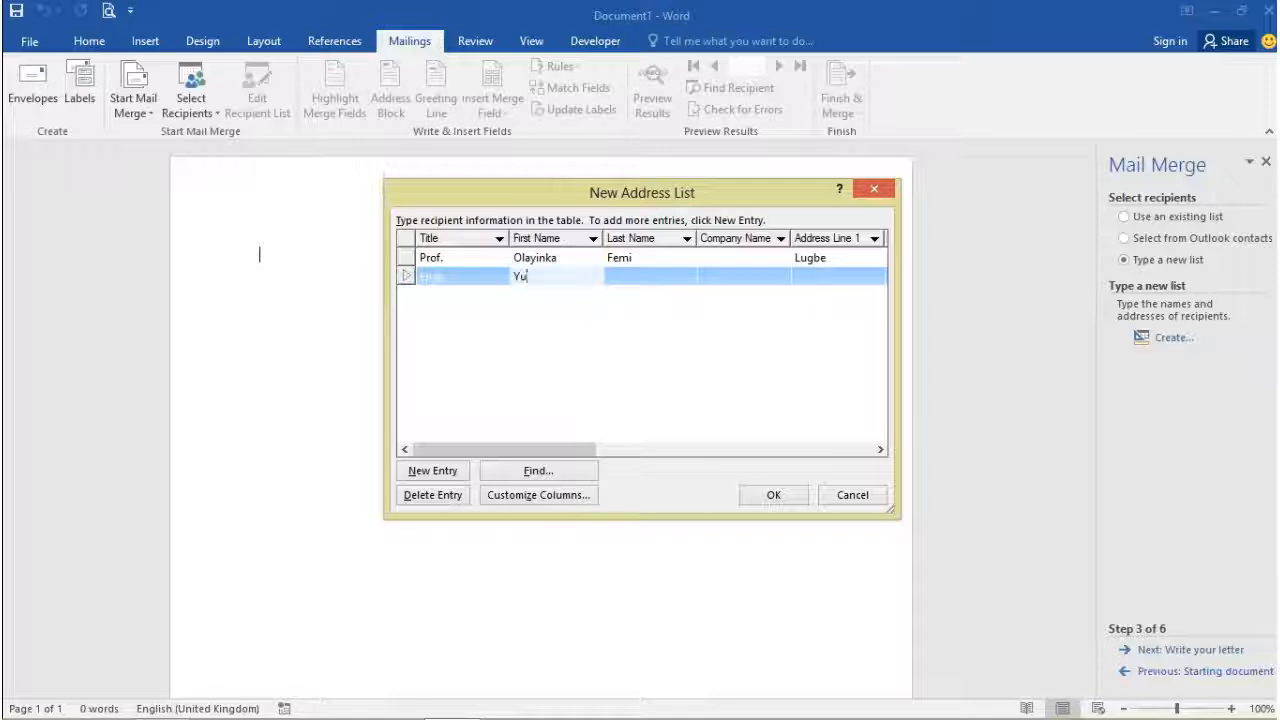
{"action": "type", "text": "Yusuf"}
{"action": "left_click", "coordinate": [643, 283]}
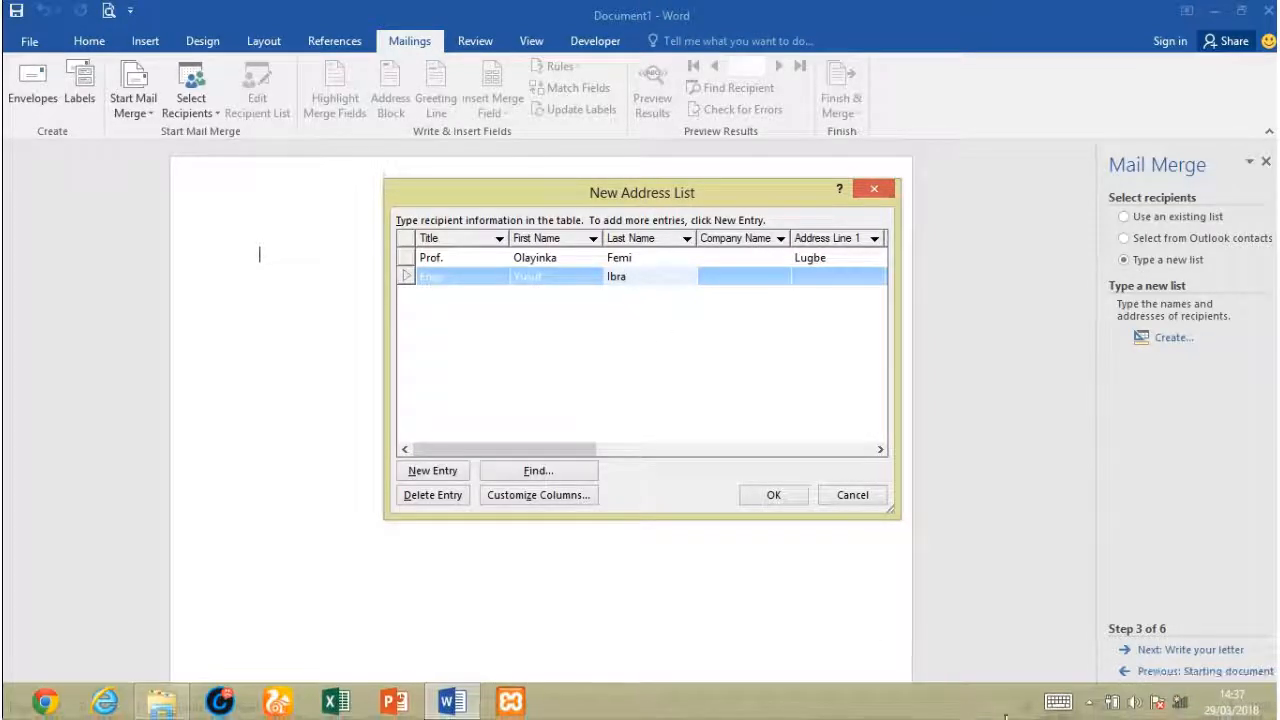
{"action": "left_click", "coordinate": [1057, 706]}
{"action": "left_click", "coordinate": [597, 590]}
{"action": "left_click", "coordinate": [736, 530]}
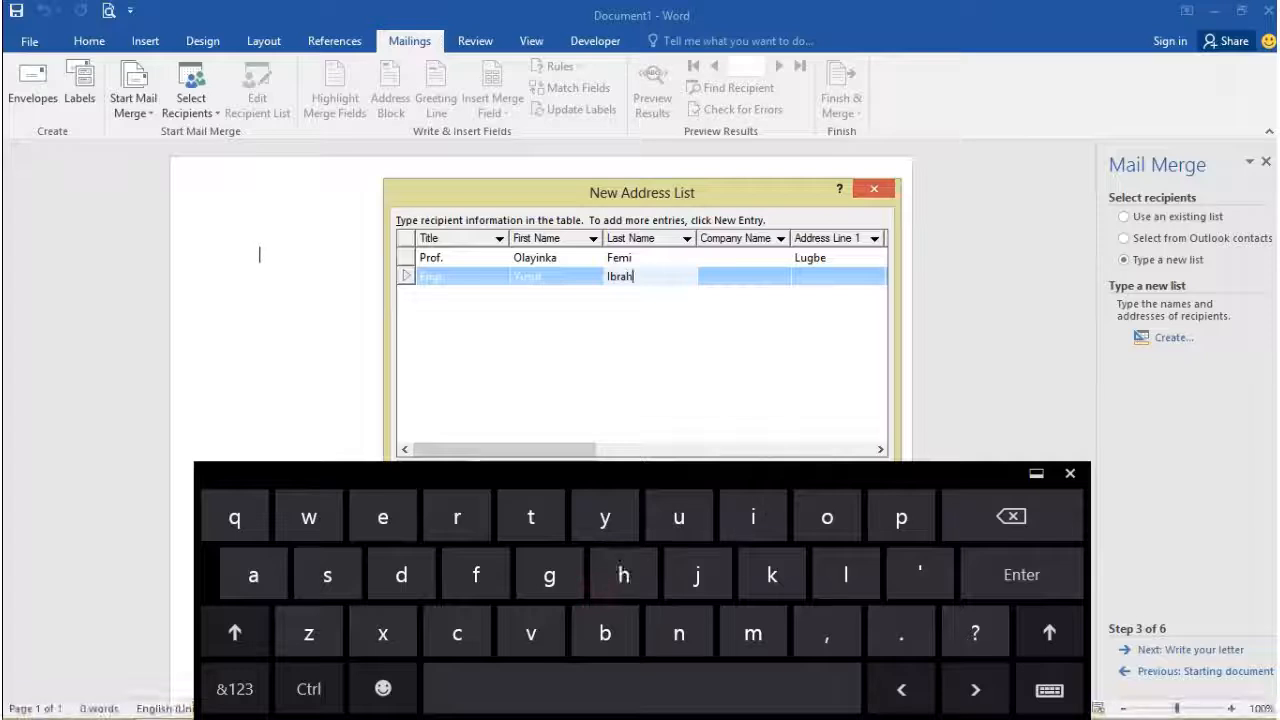
{"action": "left_click", "coordinate": [750, 638]}
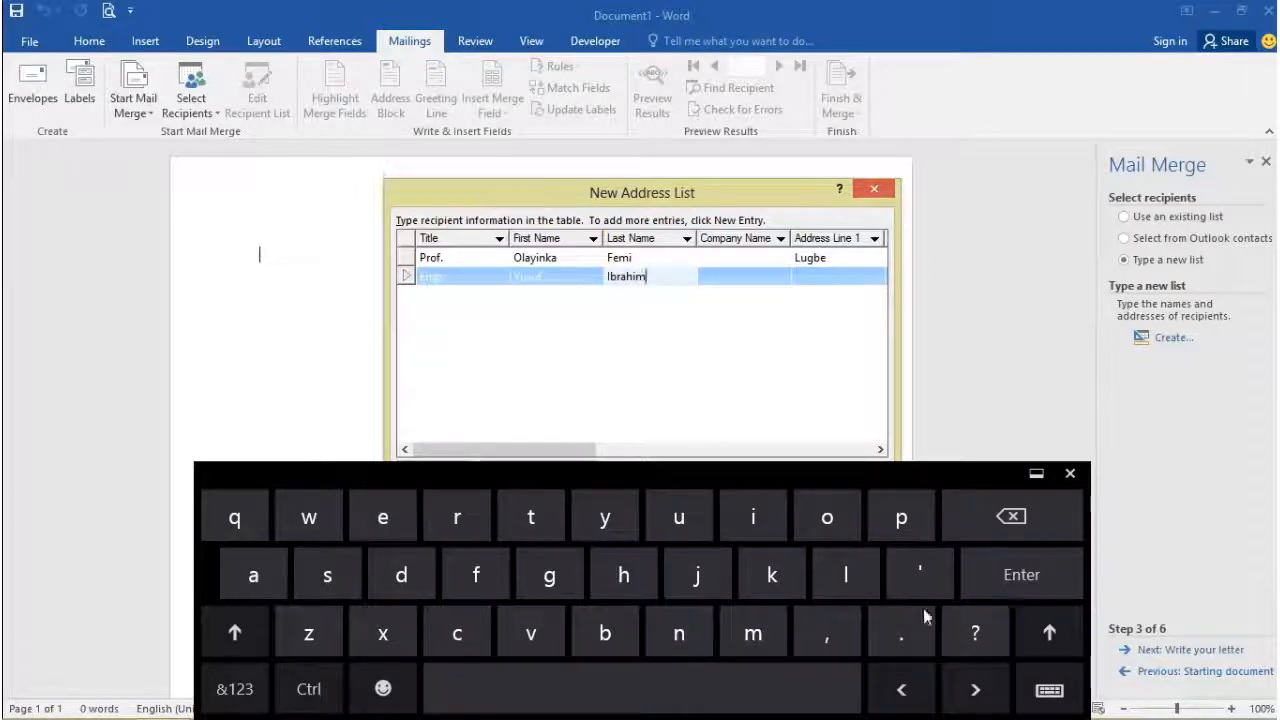
{"action": "left_click", "coordinate": [751, 281]}
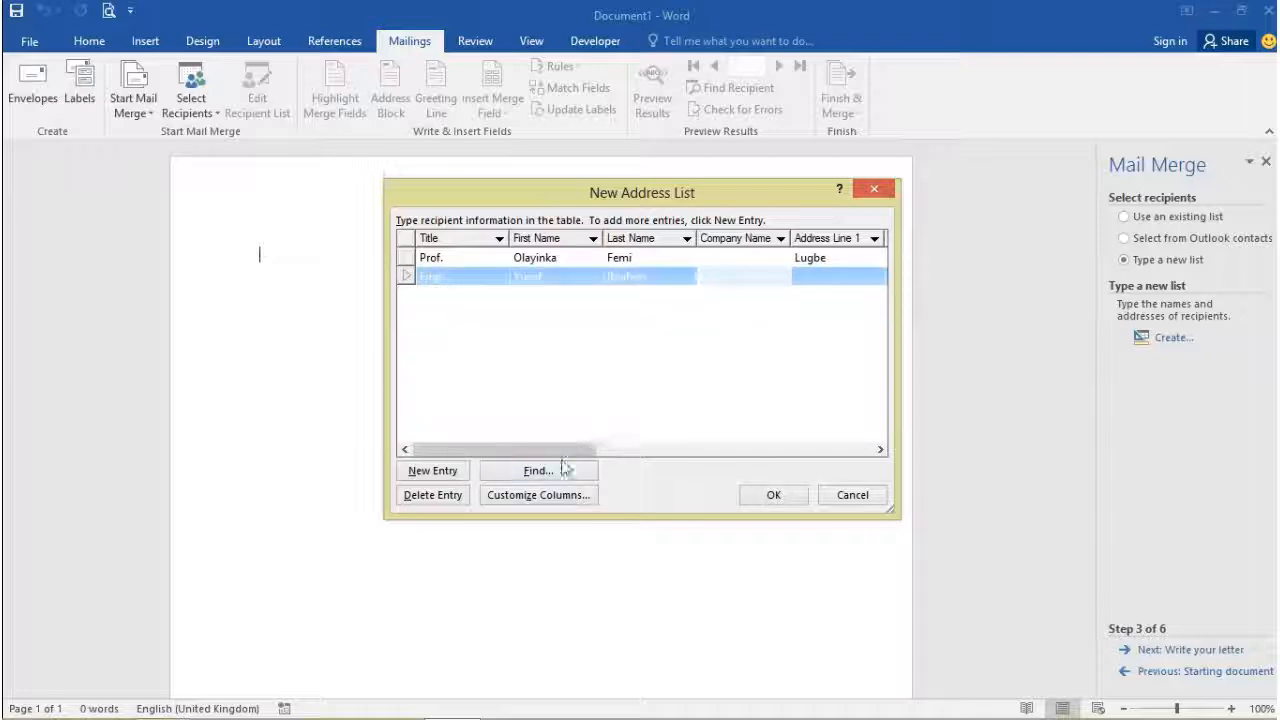
Step: Enter the second recipient's street address using the on-screen keyboard
{"action": "left_click_drag", "start_coordinate": [571, 449], "coordinate": [676, 452]}
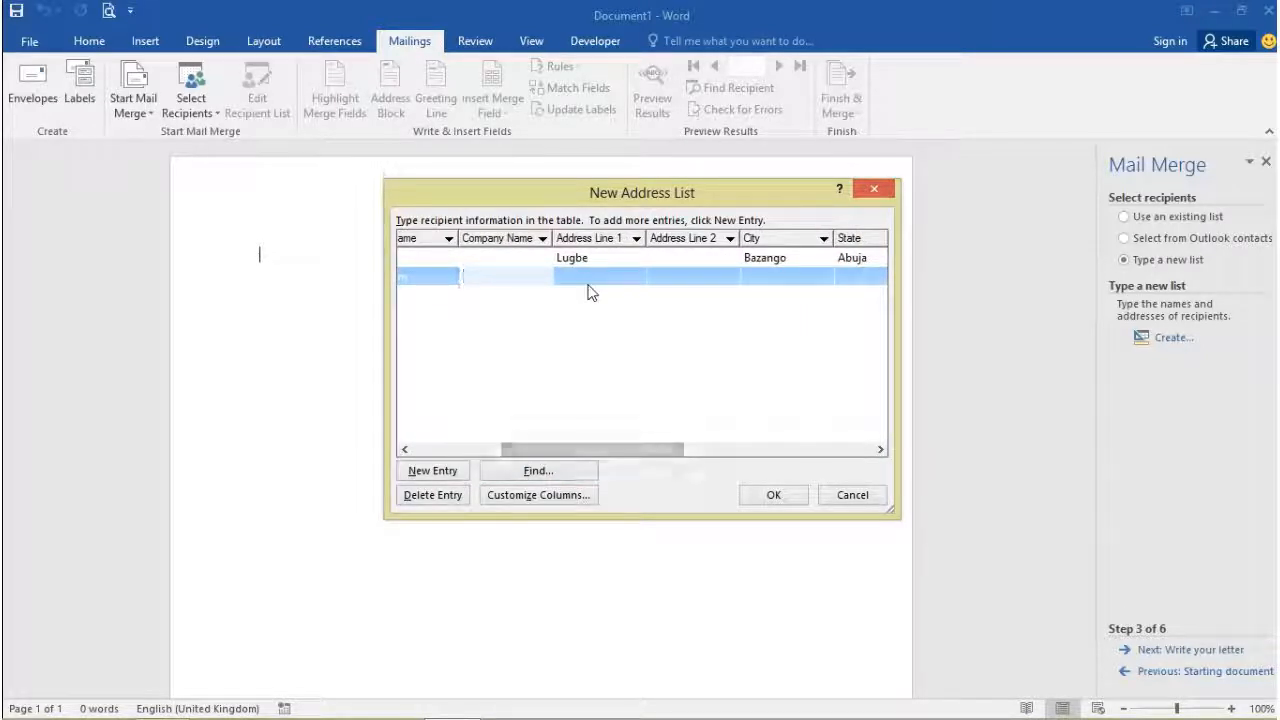
{"action": "left_click", "coordinate": [597, 280]}
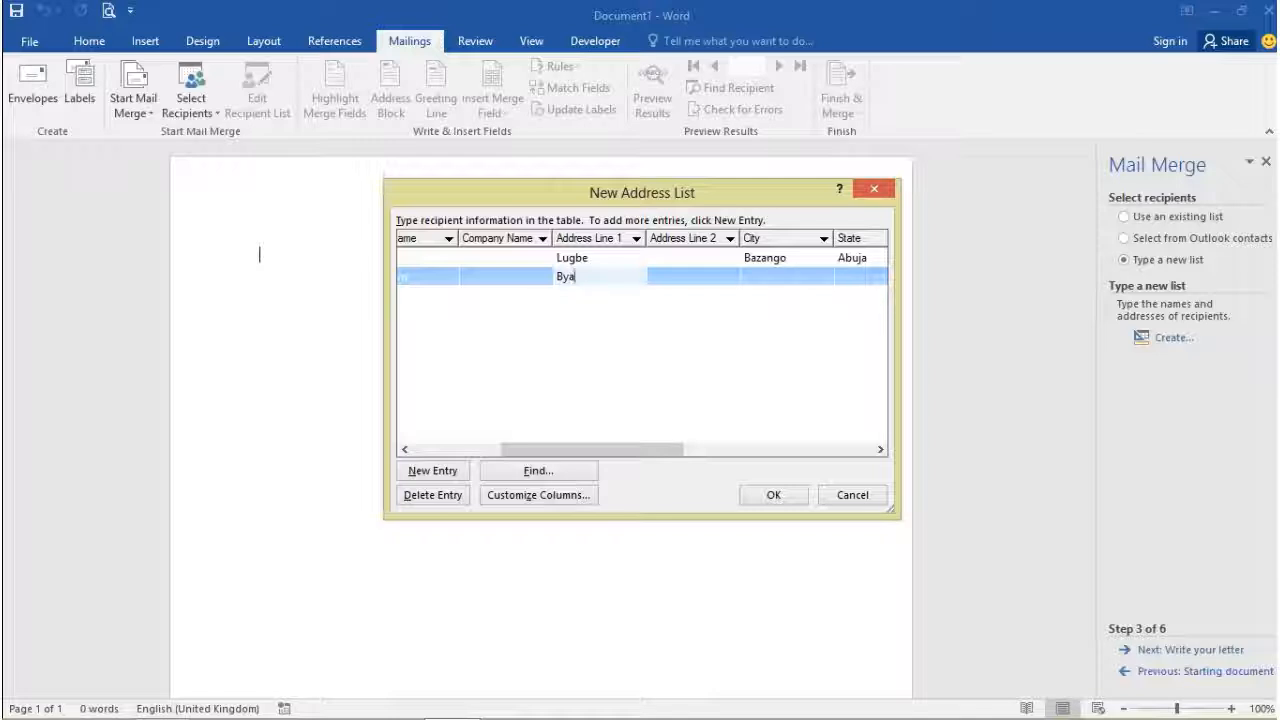
{"action": "mouse_move", "coordinate": [1110, 706]}
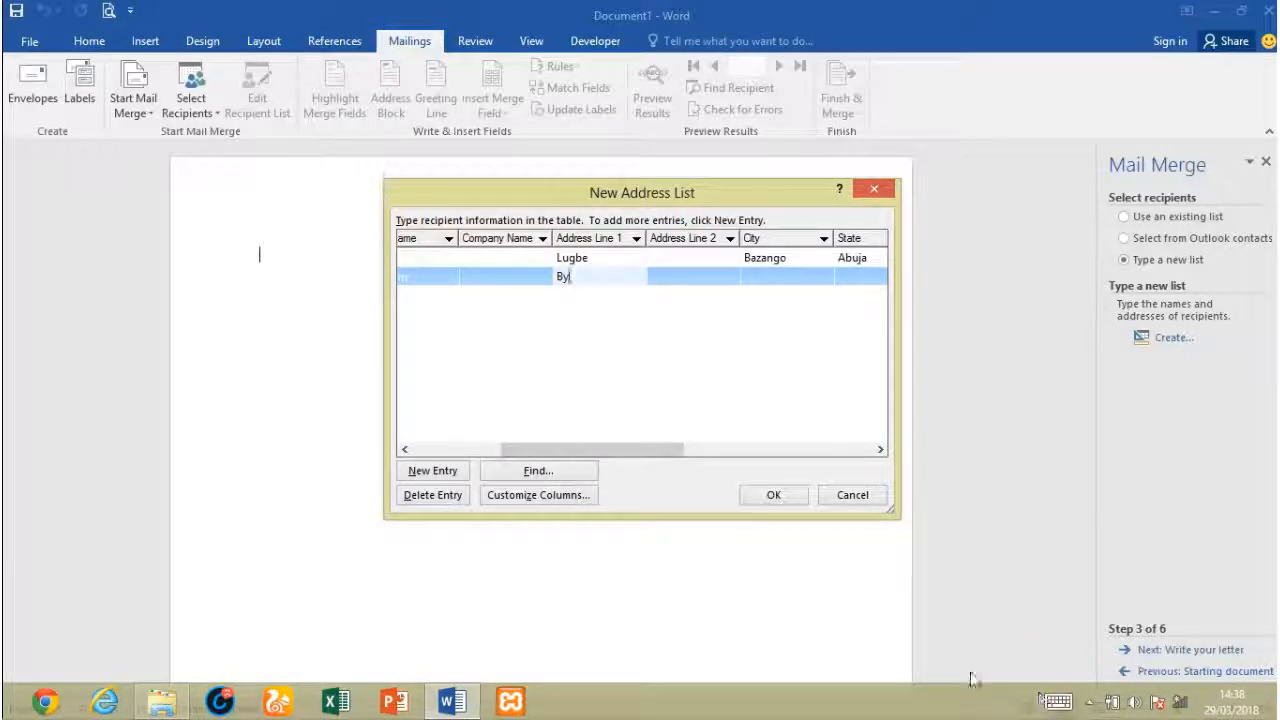
{"action": "left_click", "coordinate": [1054, 701]}
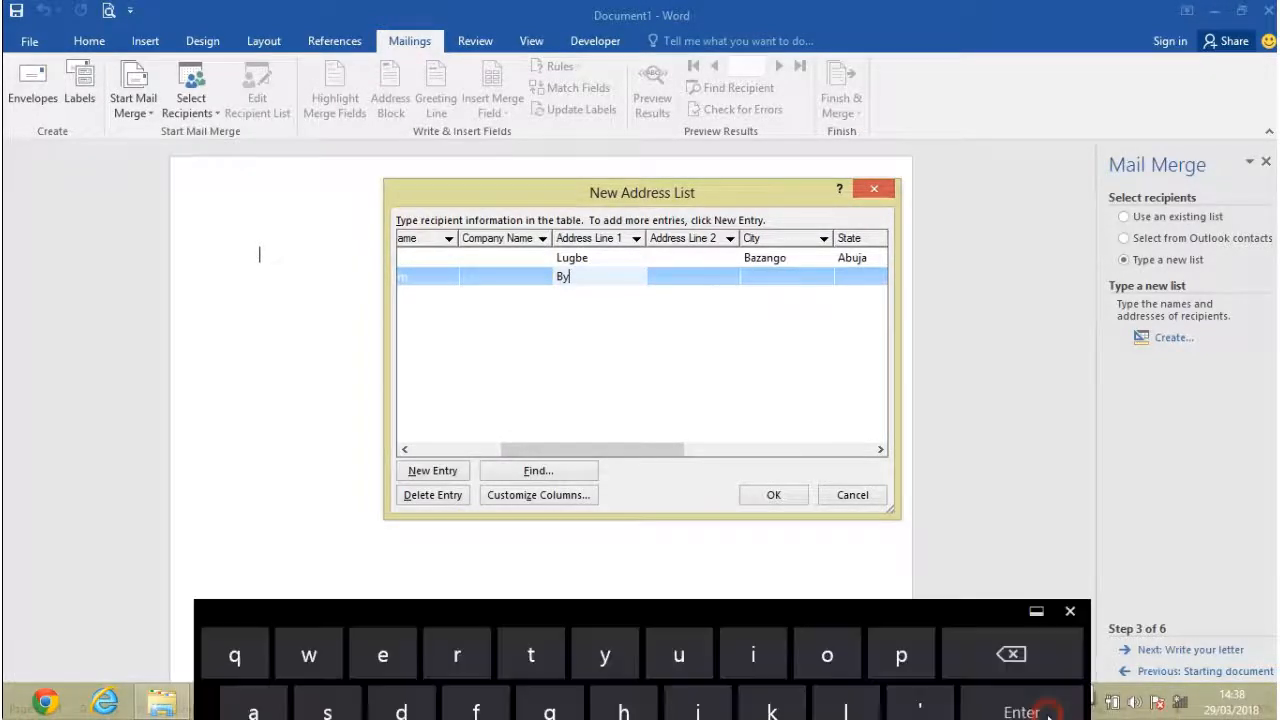
{"action": "left_click", "coordinate": [620, 553]}
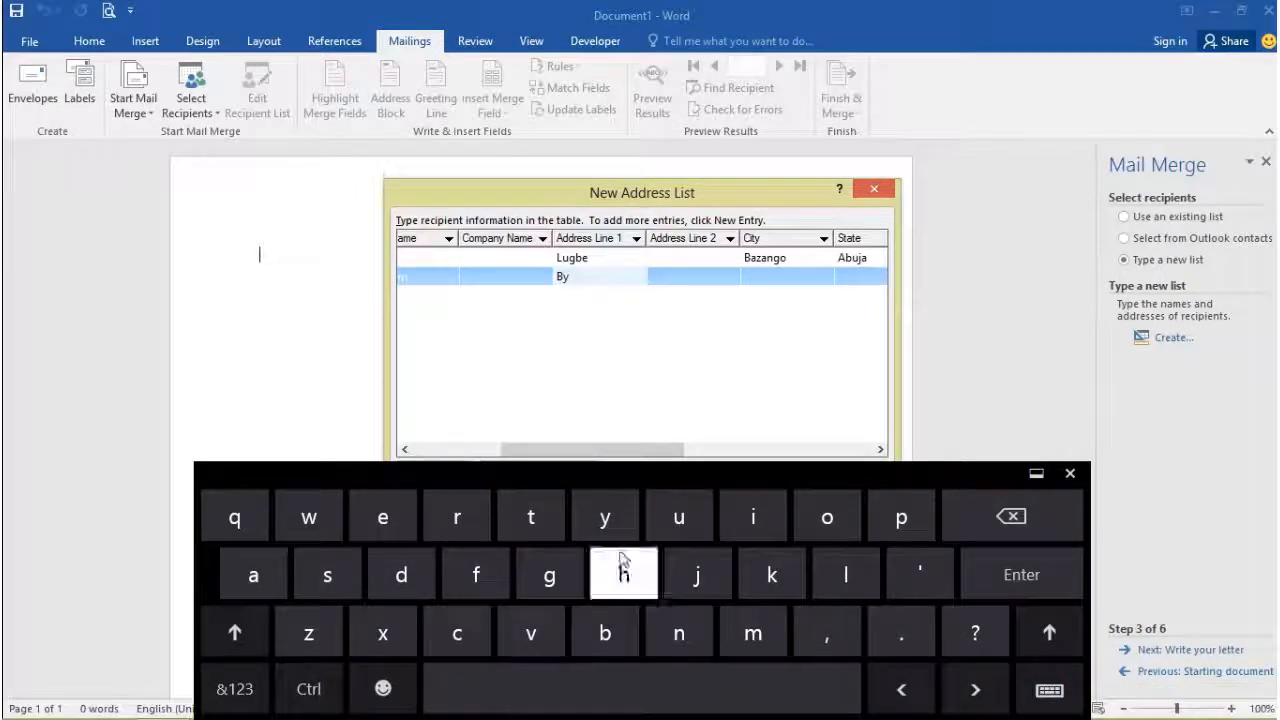
{"action": "type", "text": "a"}
{"action": "left_click", "coordinate": [309, 634]}
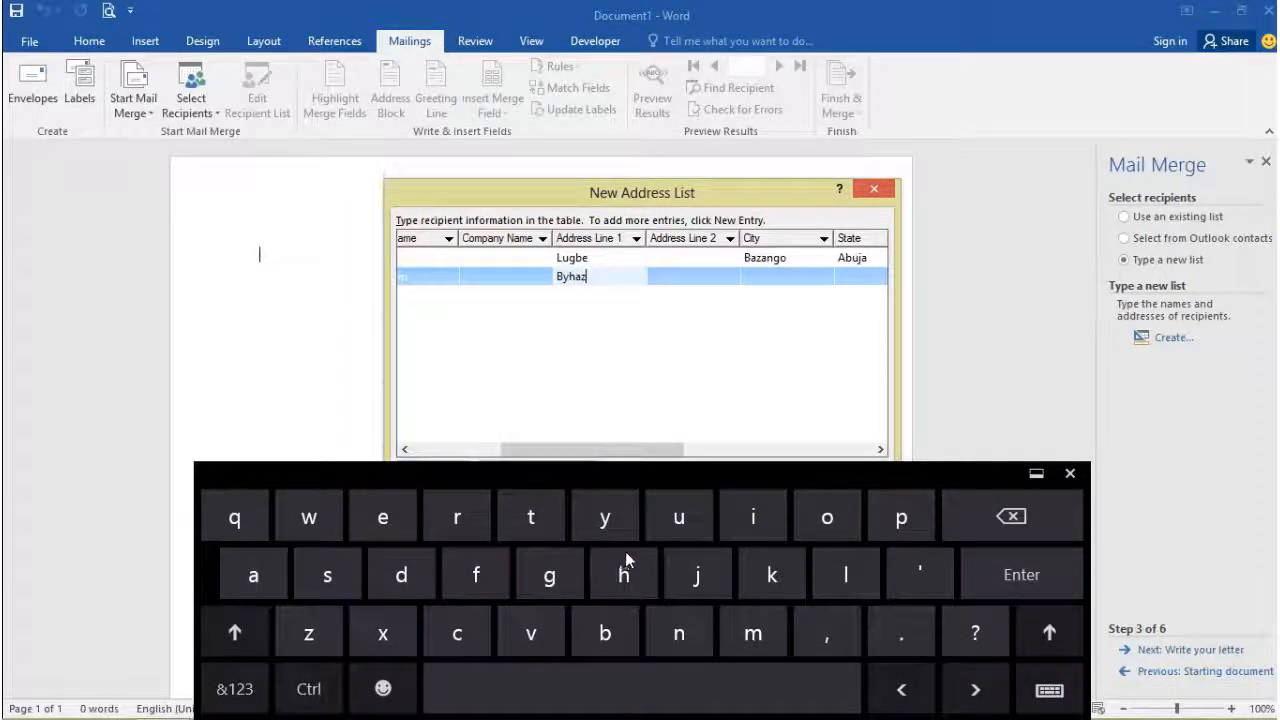
{"action": "left_click", "coordinate": [625, 551]}
{"action": "left_click", "coordinate": [753, 517]}
{"action": "left_click", "coordinate": [679, 633]}
Step: Fill in the second recipient's city, state Abuja and home phone number
{"action": "left_click", "coordinate": [757, 281]}
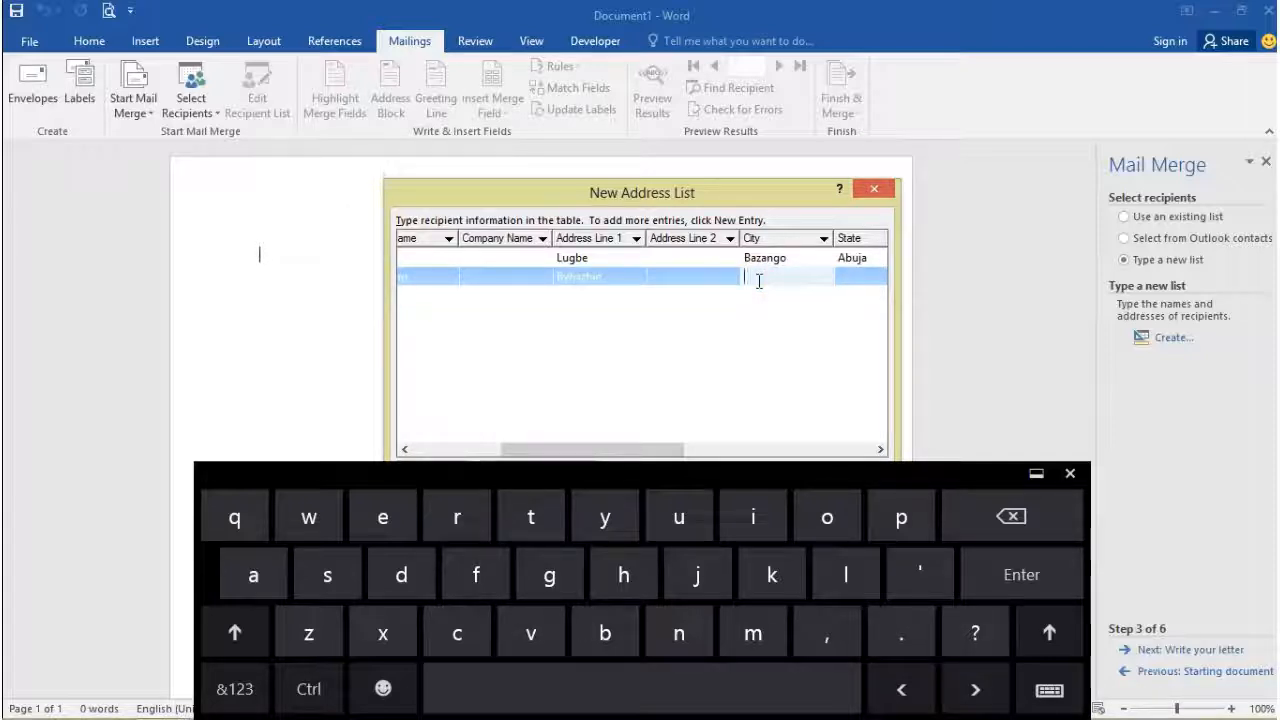
{"action": "type", "text": "K"}
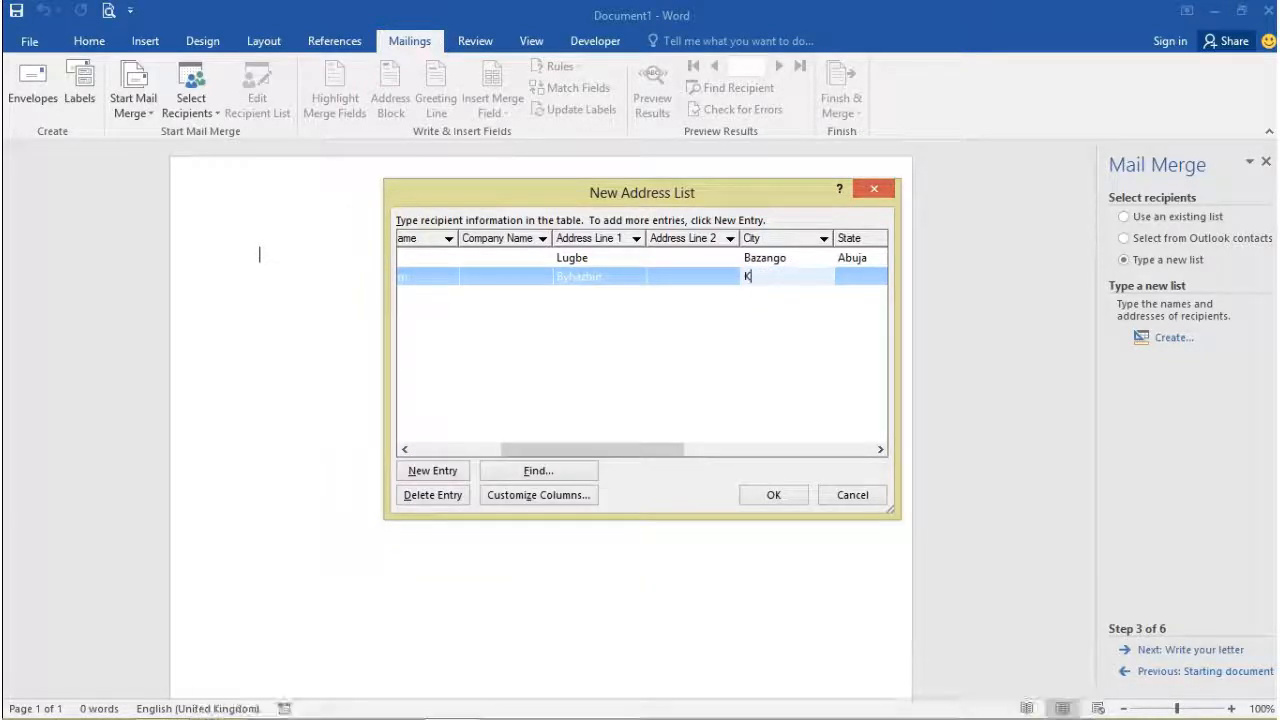
{"action": "type", "text": "ubwa"}
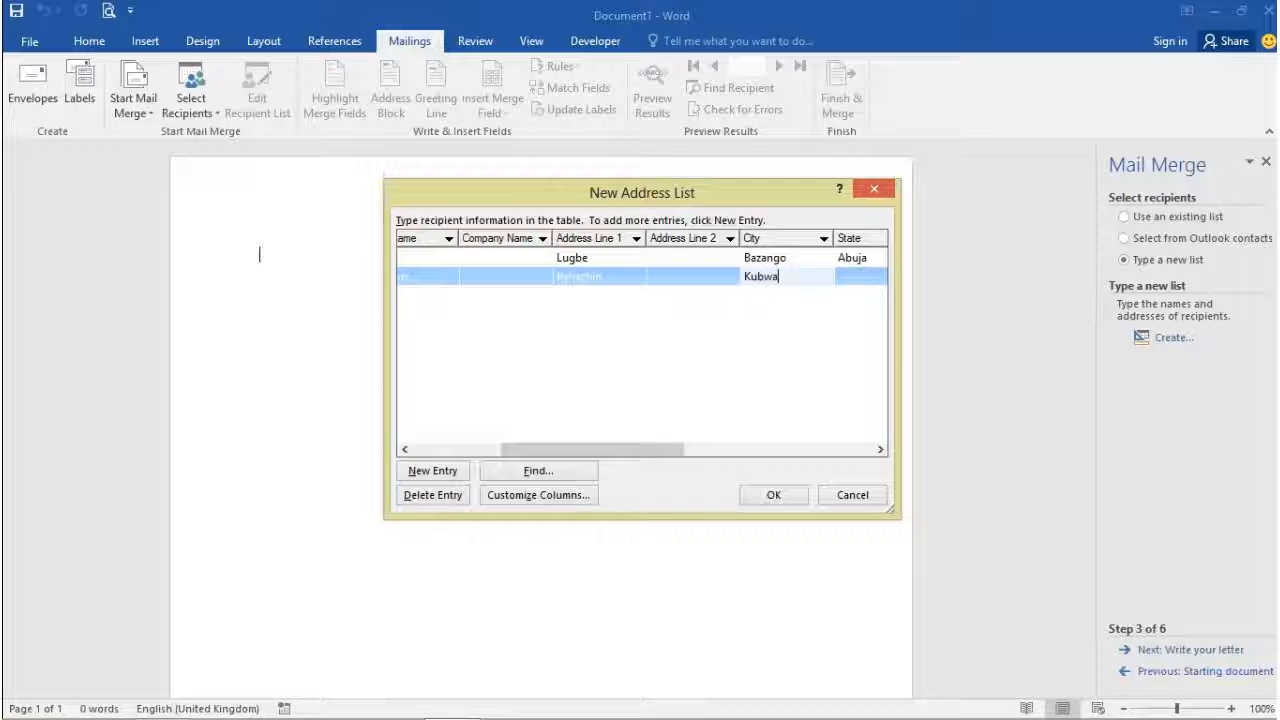
{"action": "left_click", "coordinate": [876, 285]}
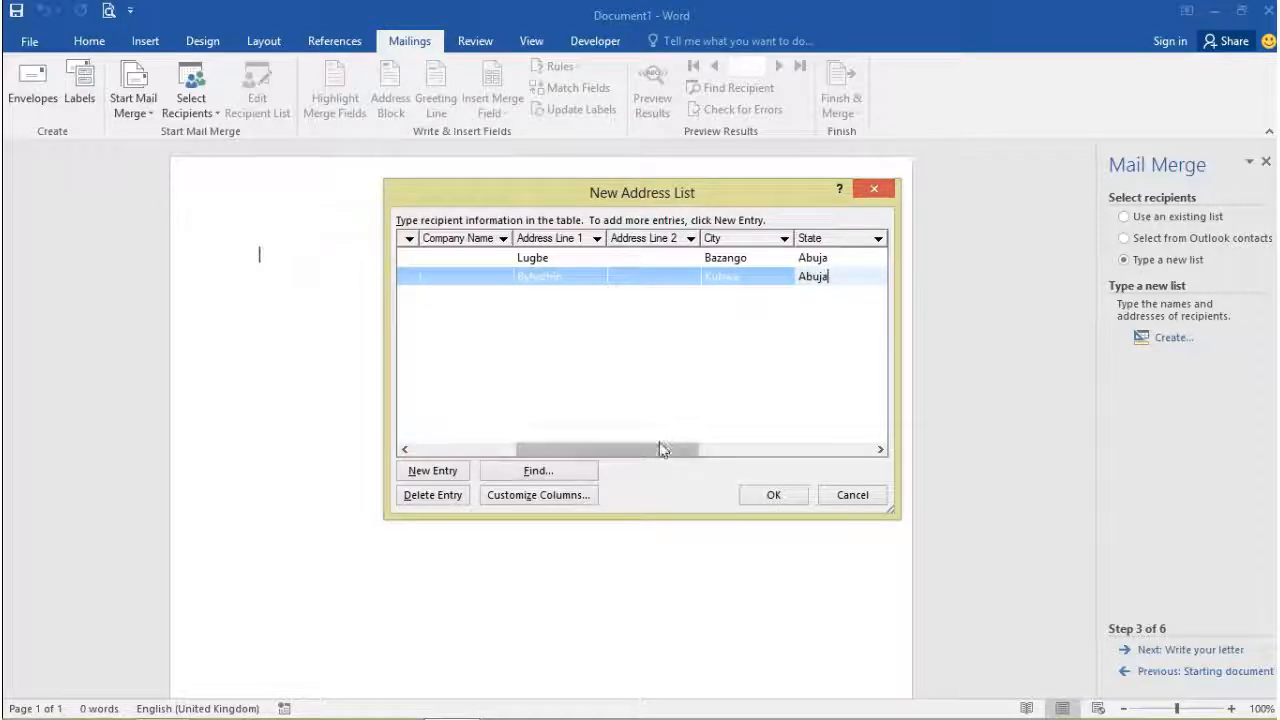
{"action": "left_click_drag", "start_coordinate": [657, 448], "coordinate": [750, 278]}
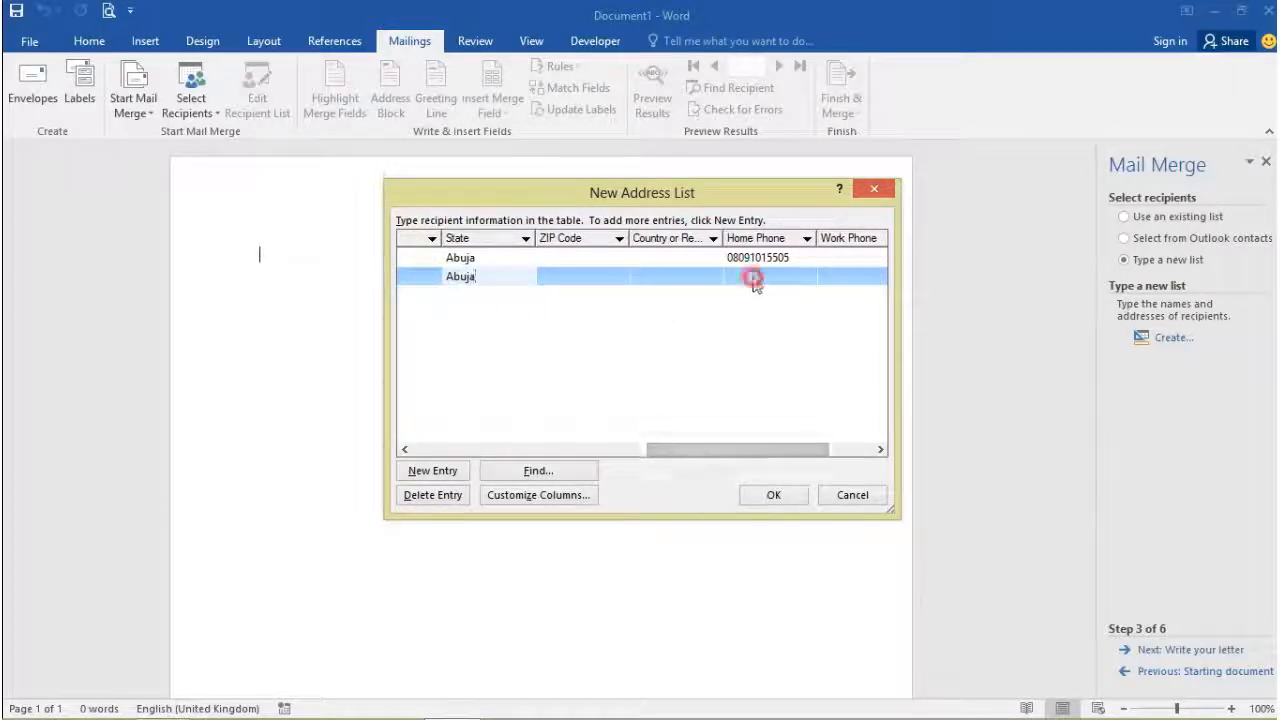
{"action": "left_click", "coordinate": [751, 277]}
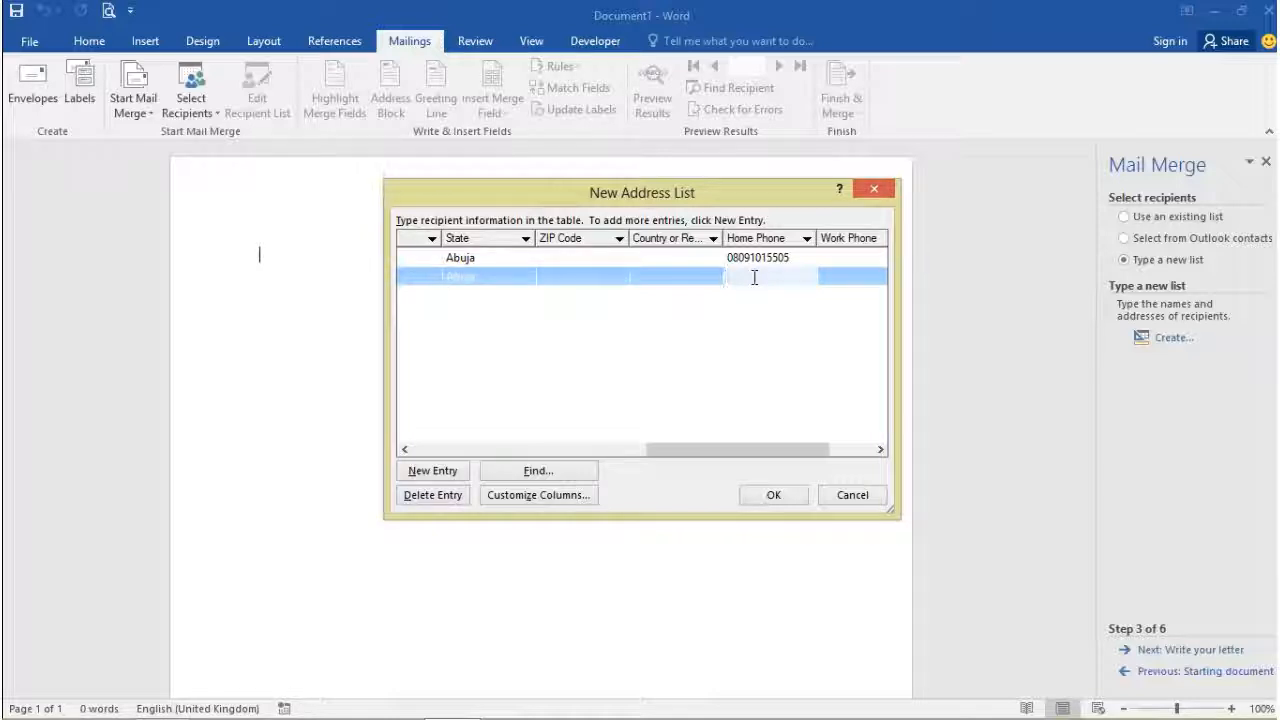
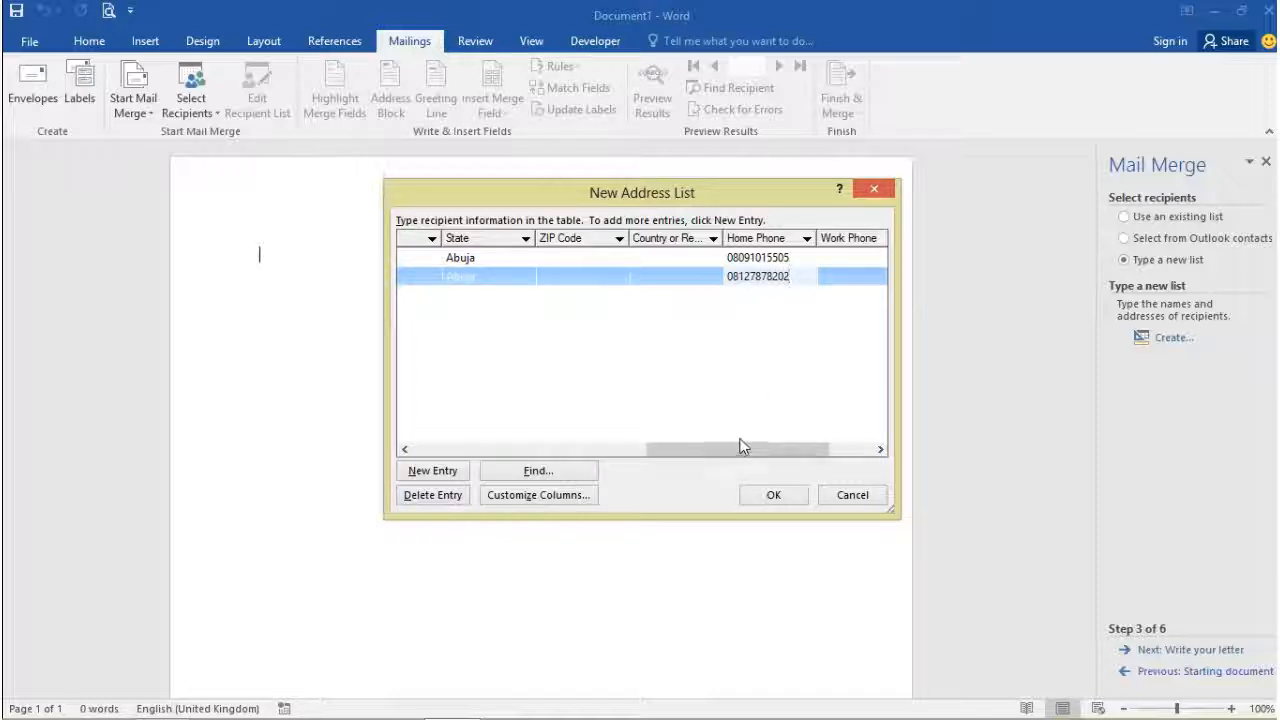
{"action": "left_click_drag", "start_coordinate": [740, 447], "coordinate": [784, 449]}
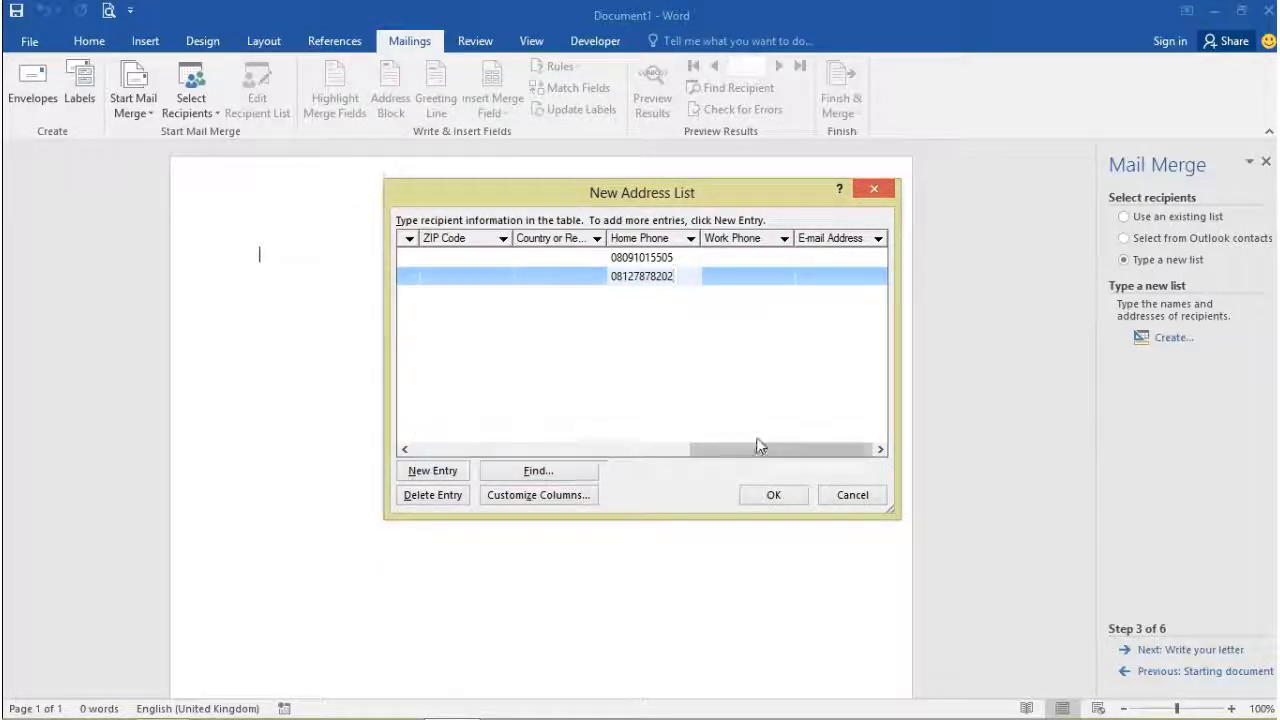
{"action": "left_click_drag", "start_coordinate": [749, 449], "coordinate": [433, 438]}
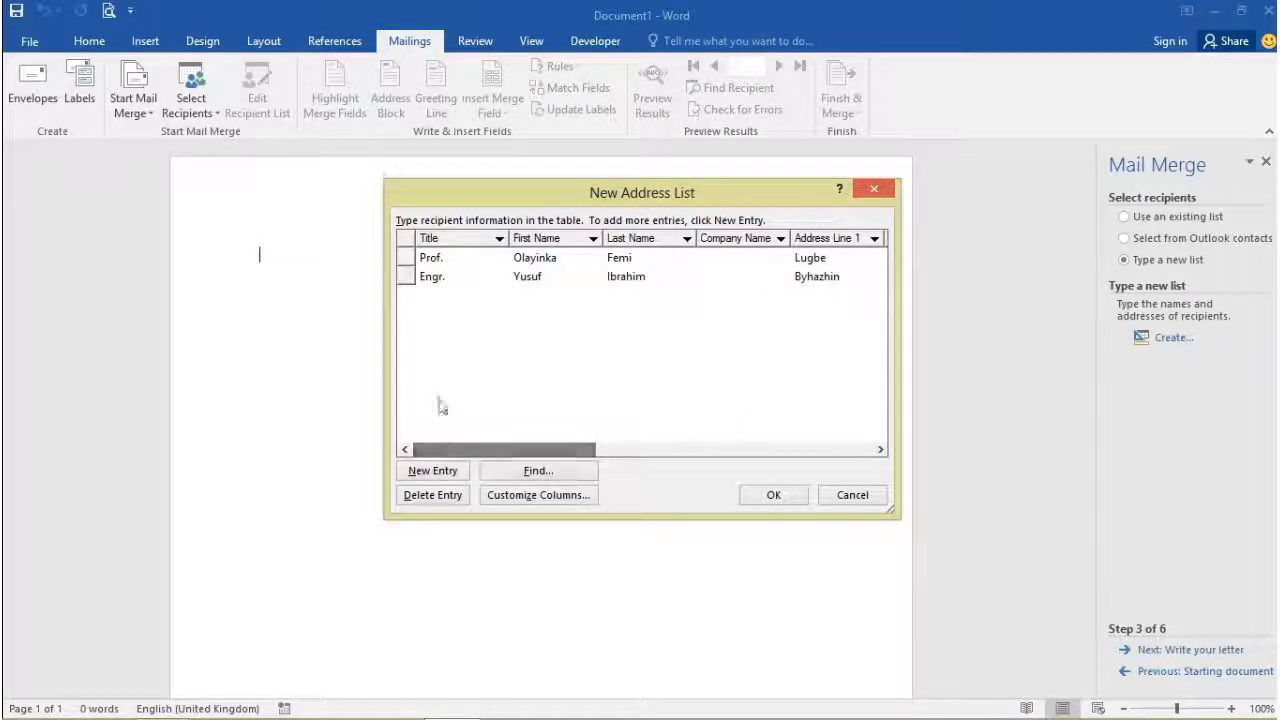
Step: Save the address list as 'adere' in Microsoft Office Address Lists format
{"action": "left_click", "coordinate": [766, 494]}
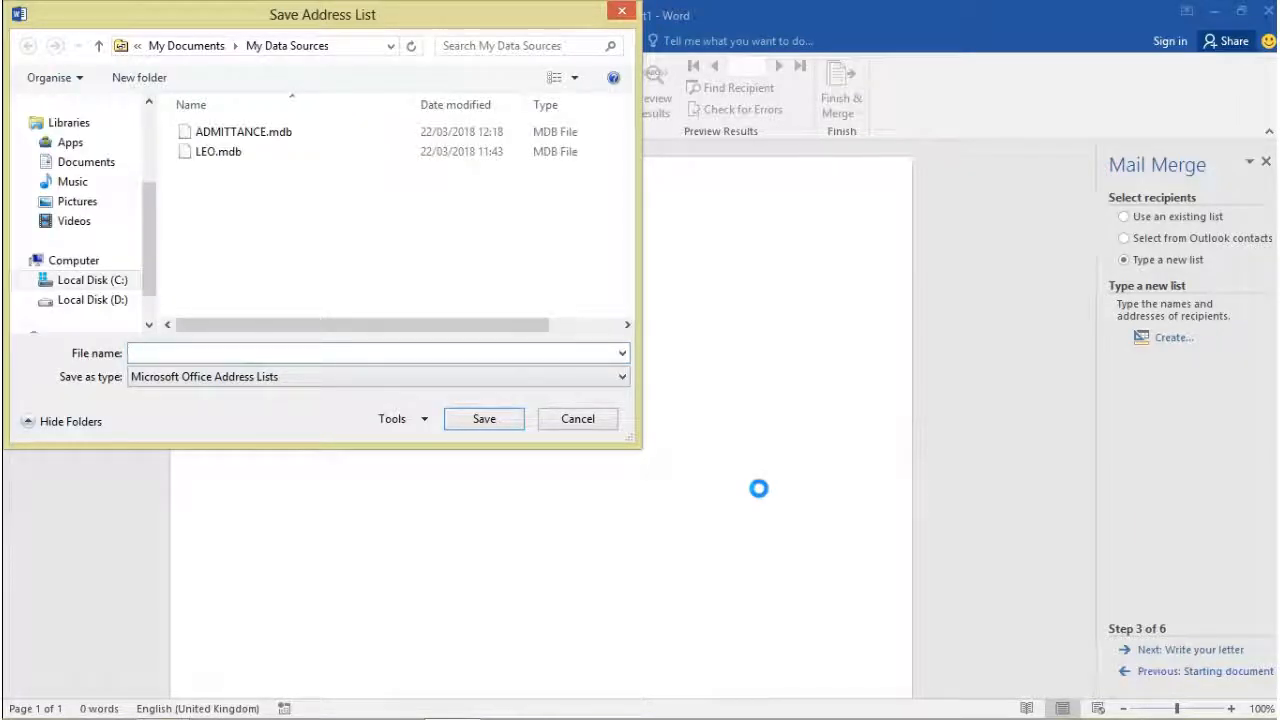
{"action": "type", "text": "ad"}
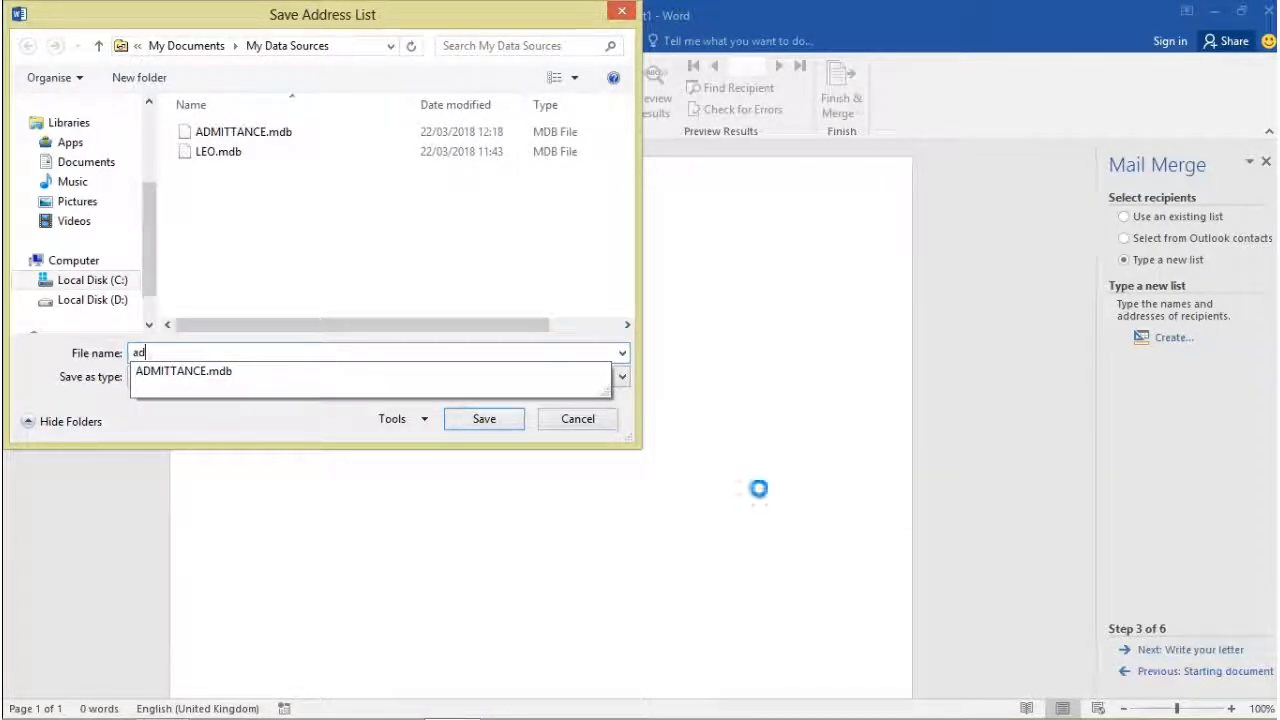
{"action": "type", "text": "d"}
{"action": "key", "text": "BackSpace"}
{"action": "type", "text": "ere"}
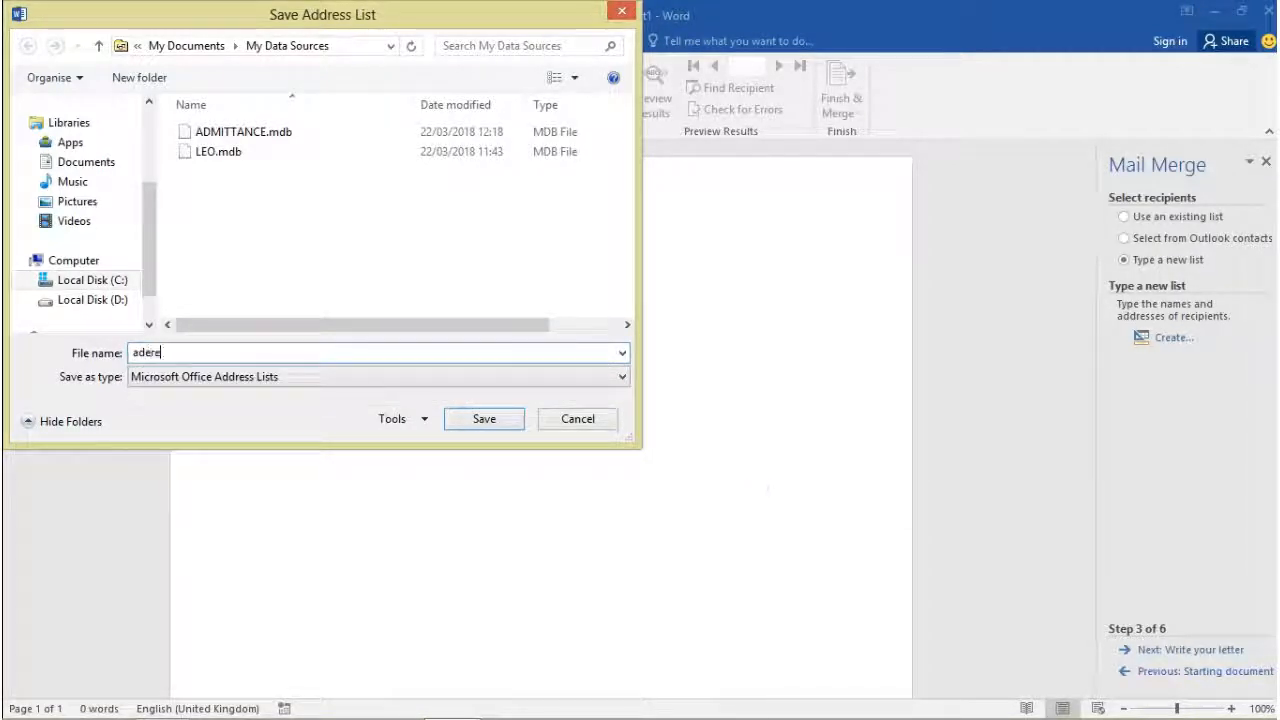
{"action": "left_click", "coordinate": [309, 372]}
{"action": "left_click", "coordinate": [320, 376]}
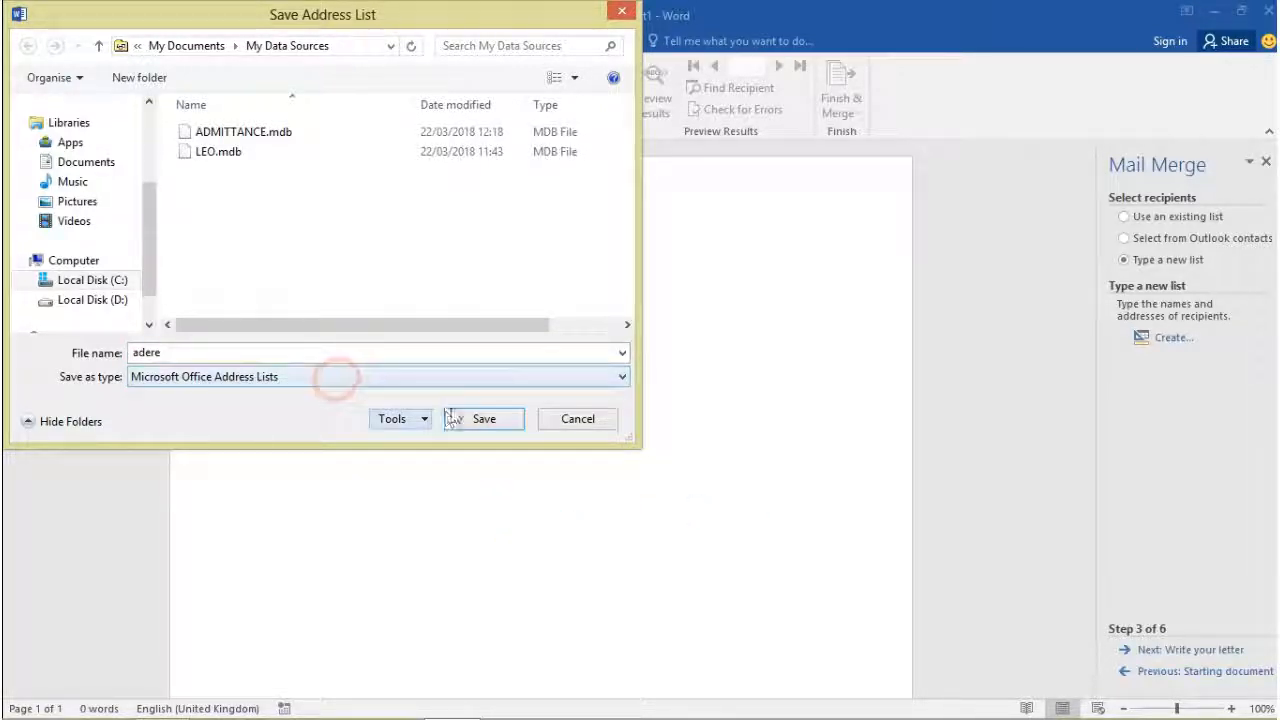
{"action": "left_click", "coordinate": [455, 416]}
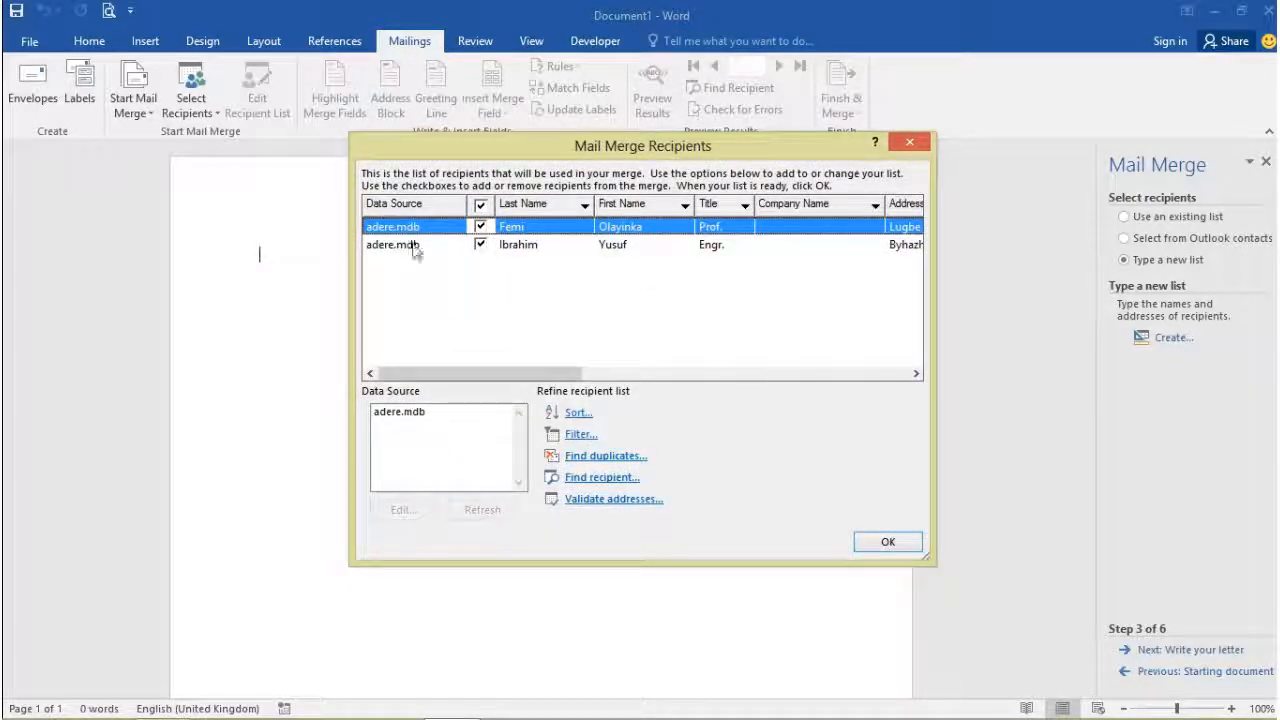
Step: Review the recipient columns and sort the list by Company Name
{"action": "left_click", "coordinate": [512, 386]}
{"action": "left_click_drag", "start_coordinate": [534, 373], "coordinate": [810, 348]}
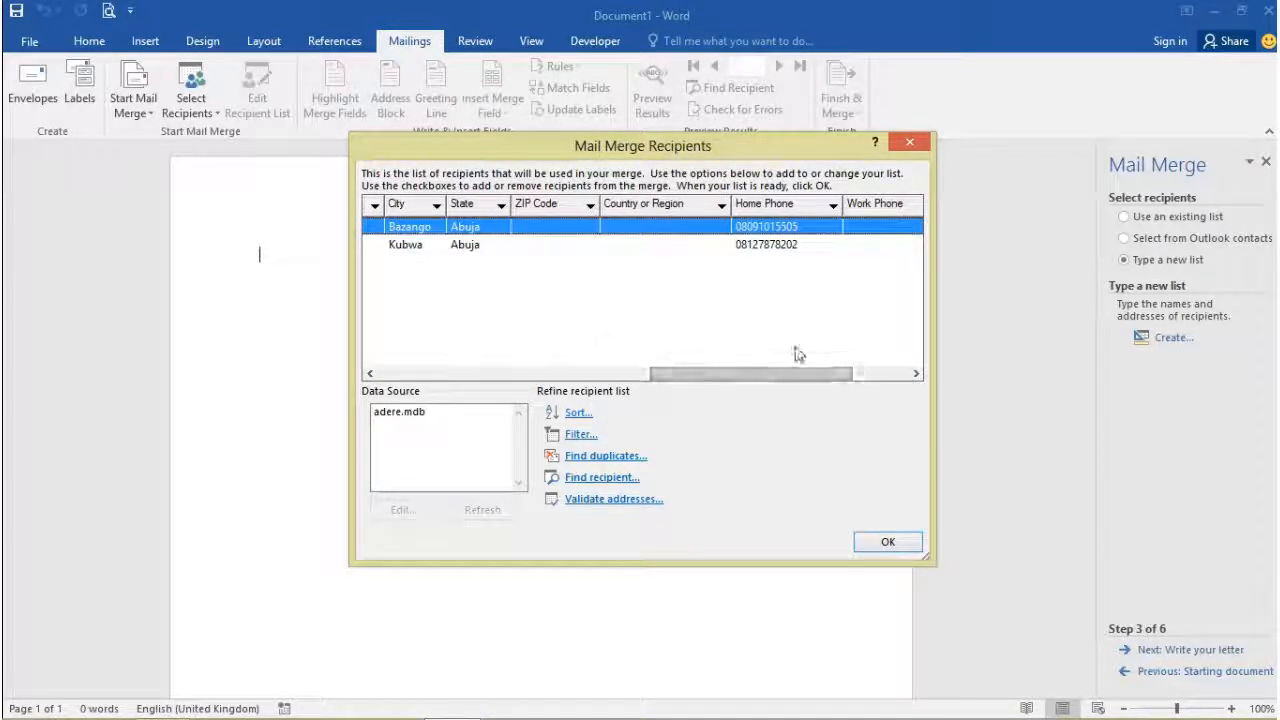
{"action": "left_click", "coordinate": [787, 370]}
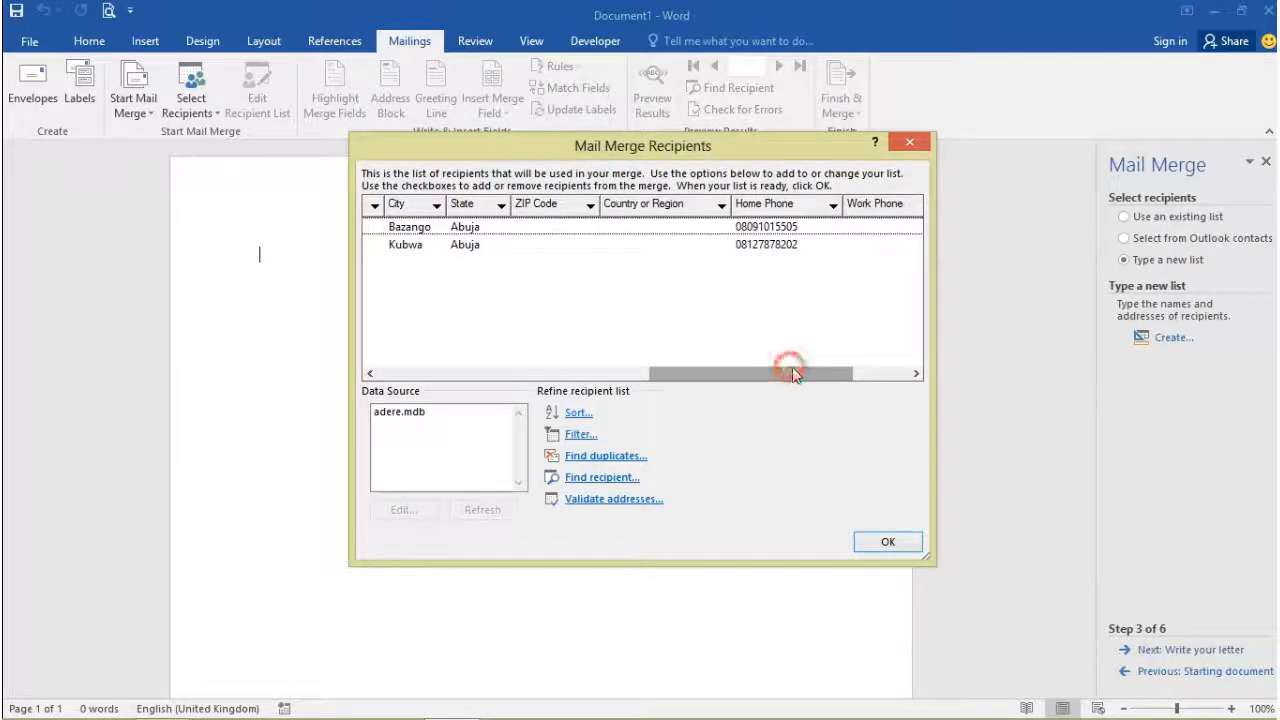
{"action": "left_click_drag", "start_coordinate": [789, 370], "coordinate": [358, 482]}
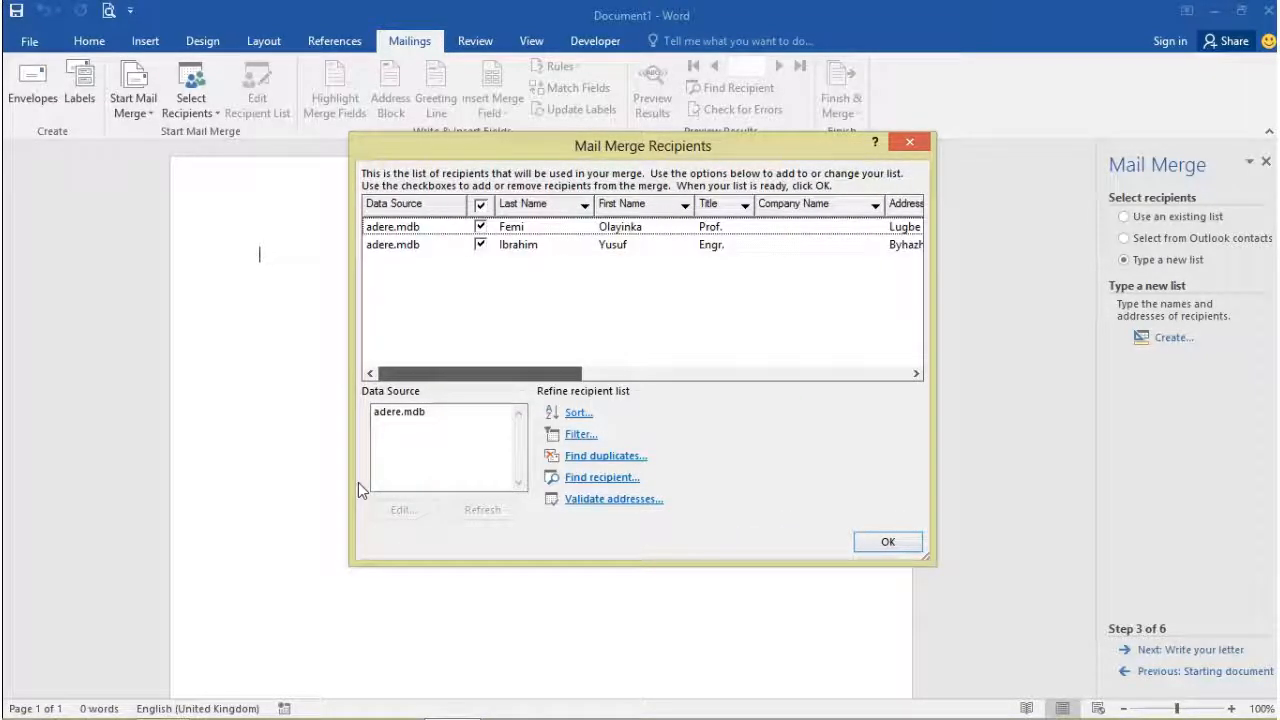
{"action": "left_click", "coordinate": [814, 205]}
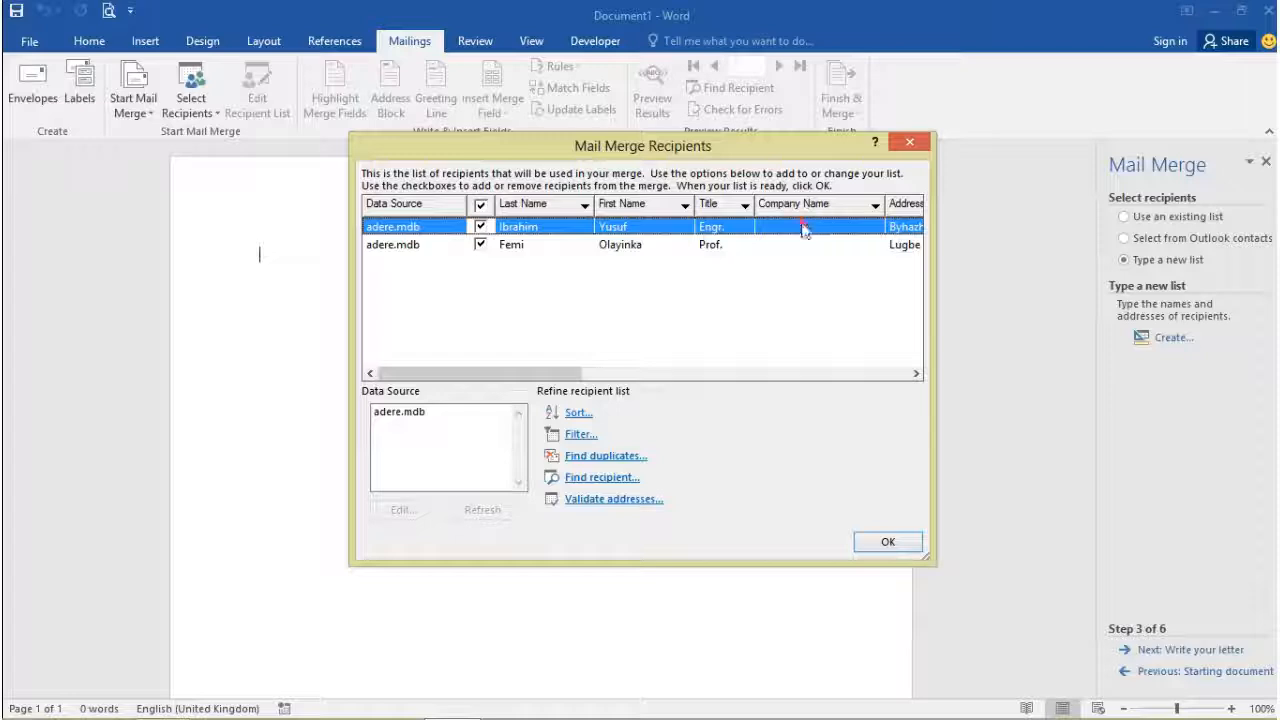
Step: Accept the adere.mdb recipients and advance the wizard to Write your letter
{"action": "left_click", "coordinate": [476, 412]}
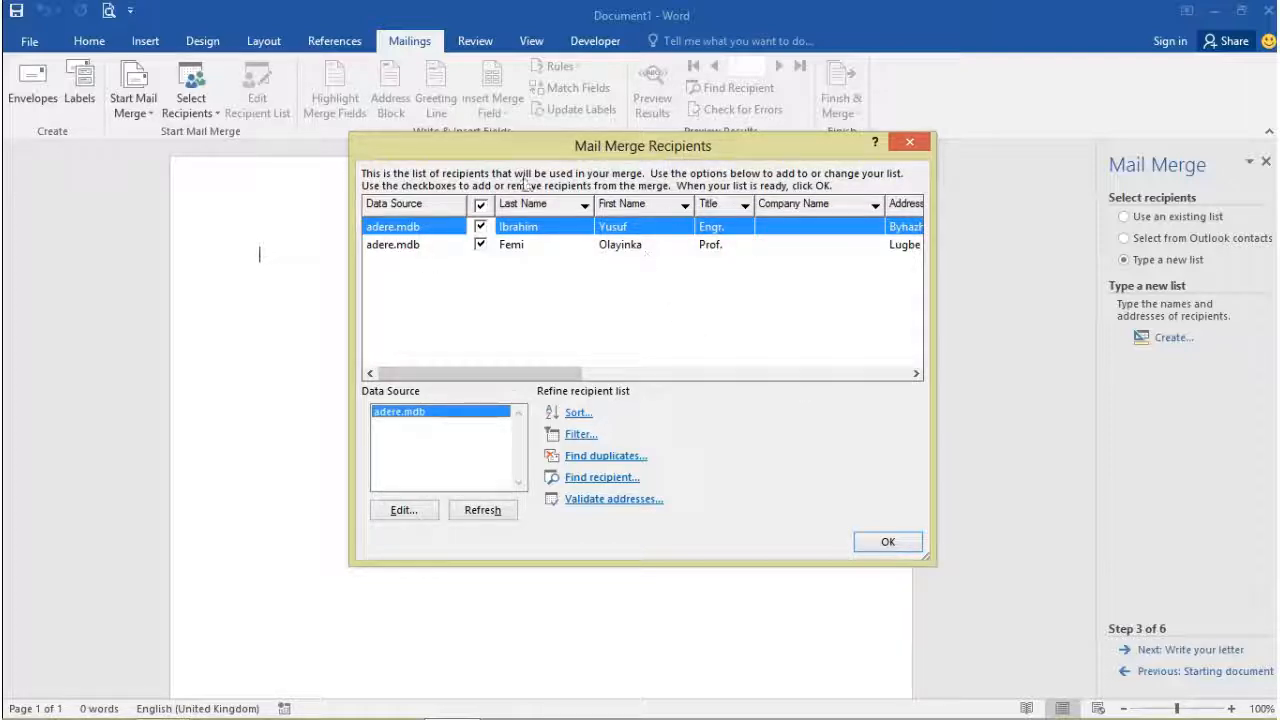
{"action": "left_click", "coordinate": [862, 542]}
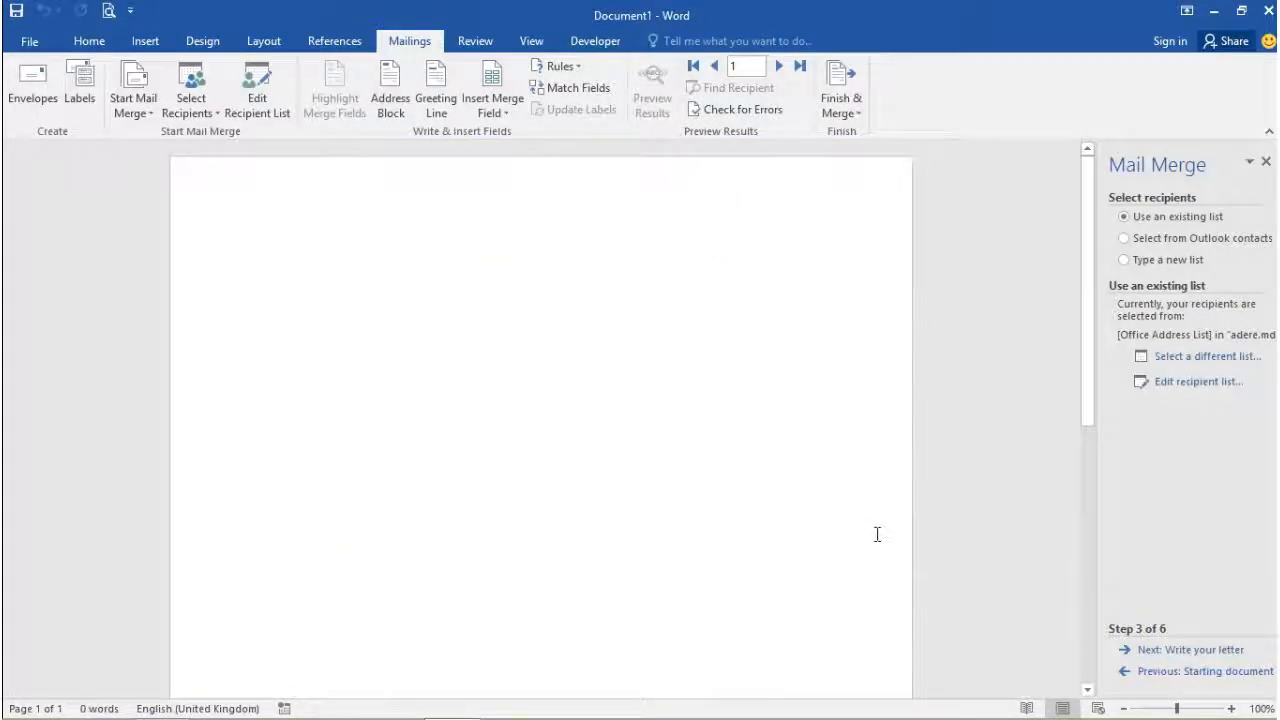
{"action": "left_click", "coordinate": [1168, 651]}
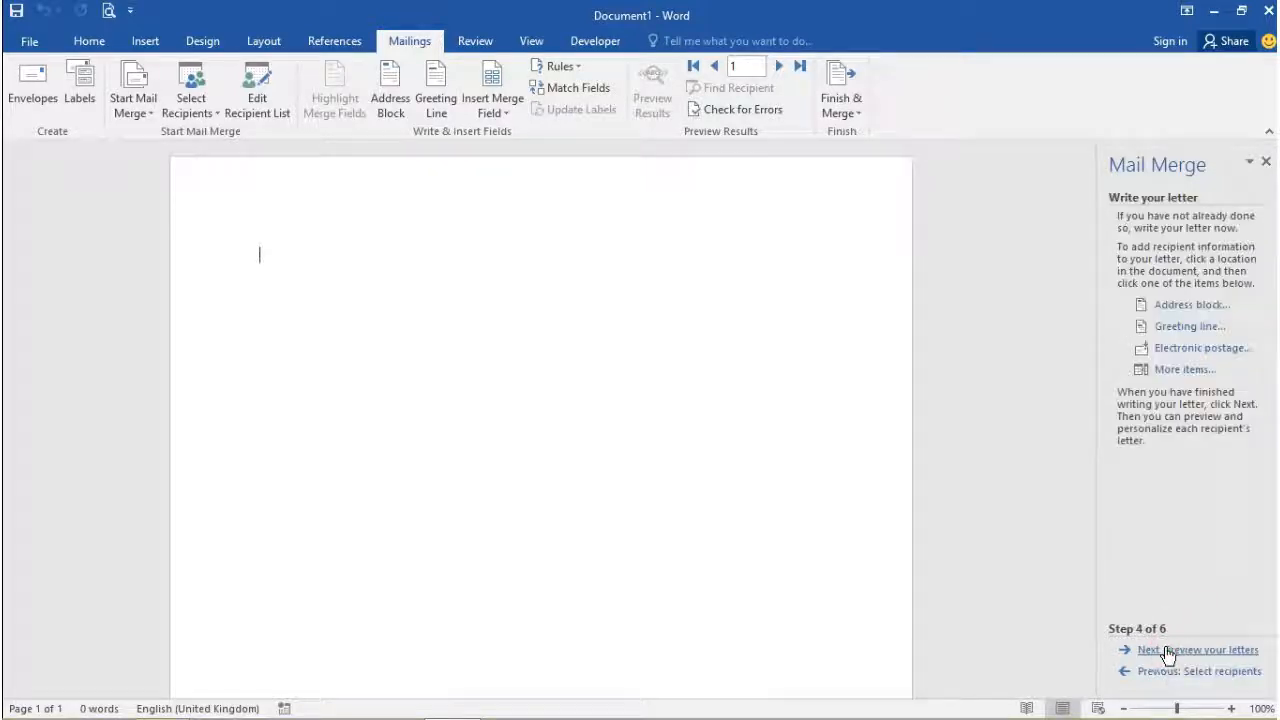
{"action": "left_click", "coordinate": [1192, 305]}
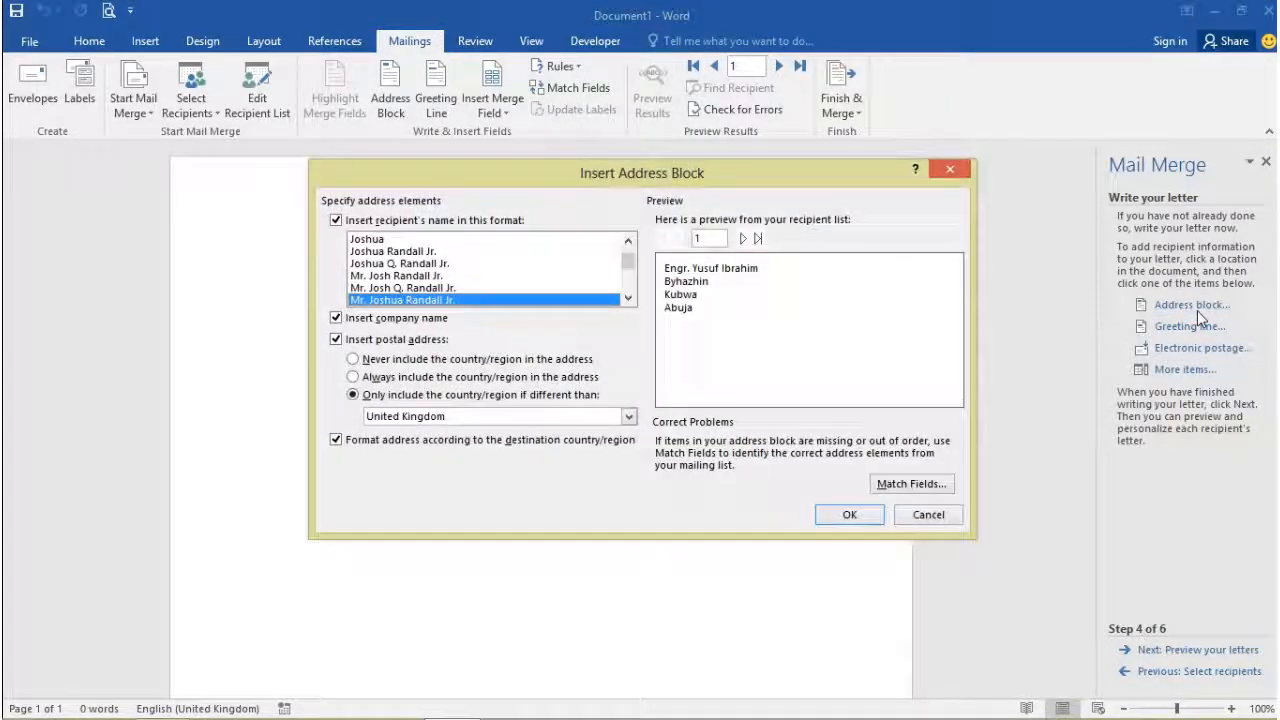
Step: Preview both recipients and insert the address block using the Mr. Joshua Randall Jr. name format
{"action": "left_click", "coordinate": [741, 239]}
{"action": "left_click", "coordinate": [675, 240]}
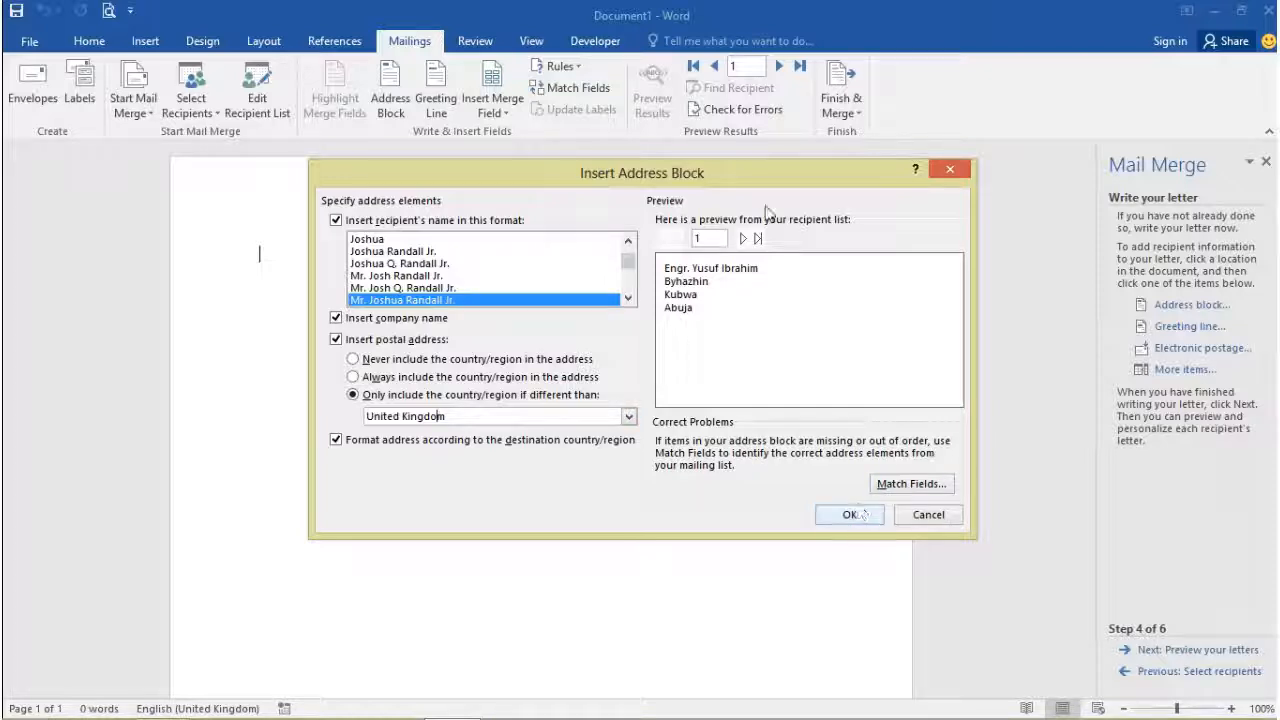
{"action": "left_click", "coordinate": [743, 240]}
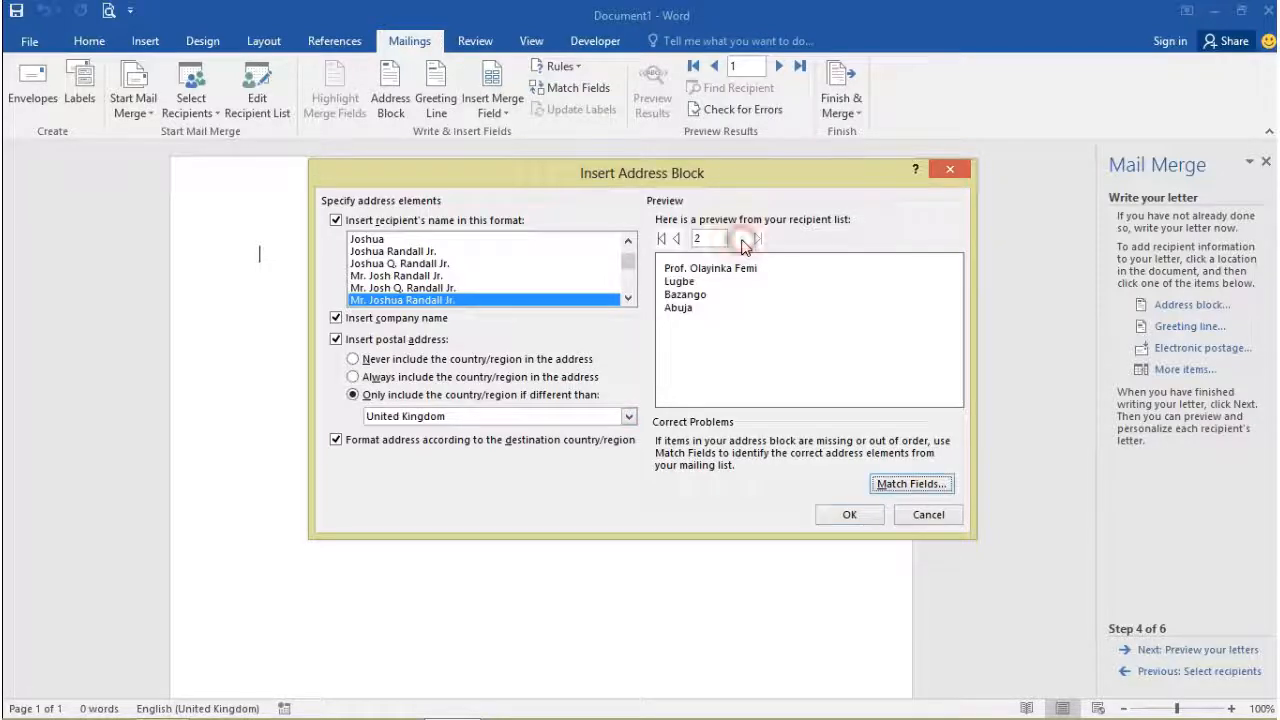
{"action": "left_click", "coordinate": [676, 238]}
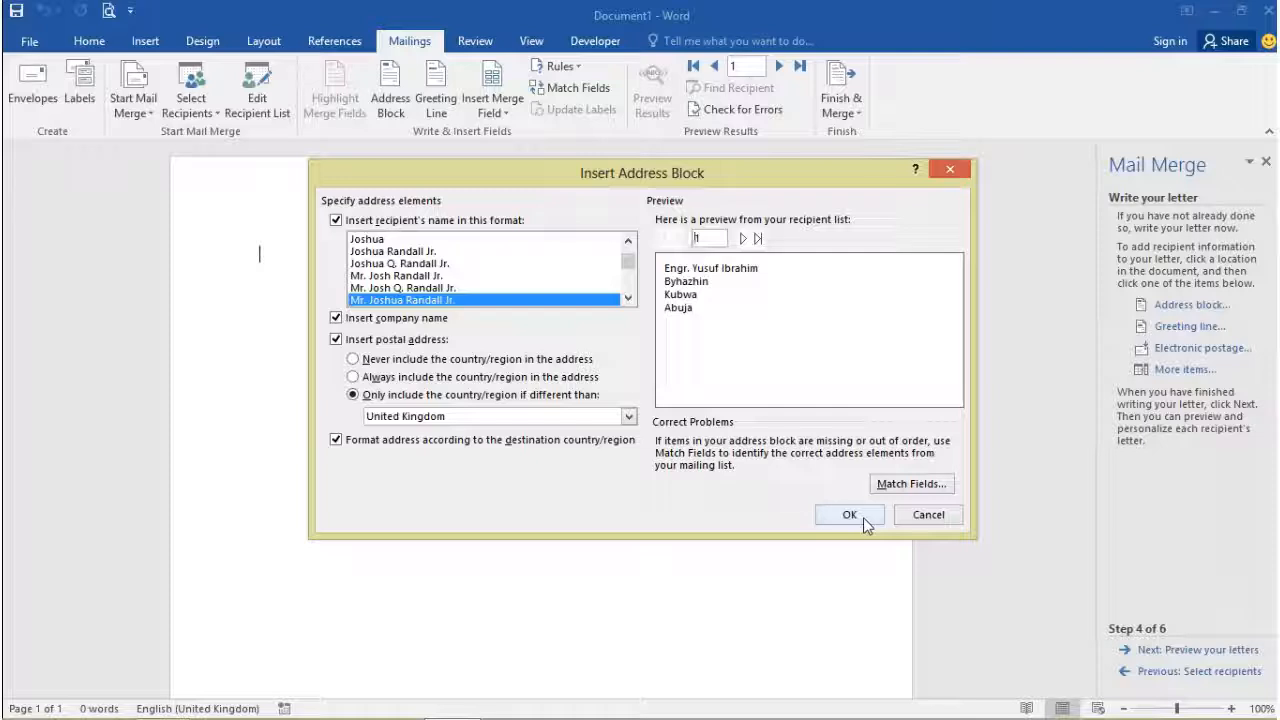
{"action": "left_click", "coordinate": [391, 263]}
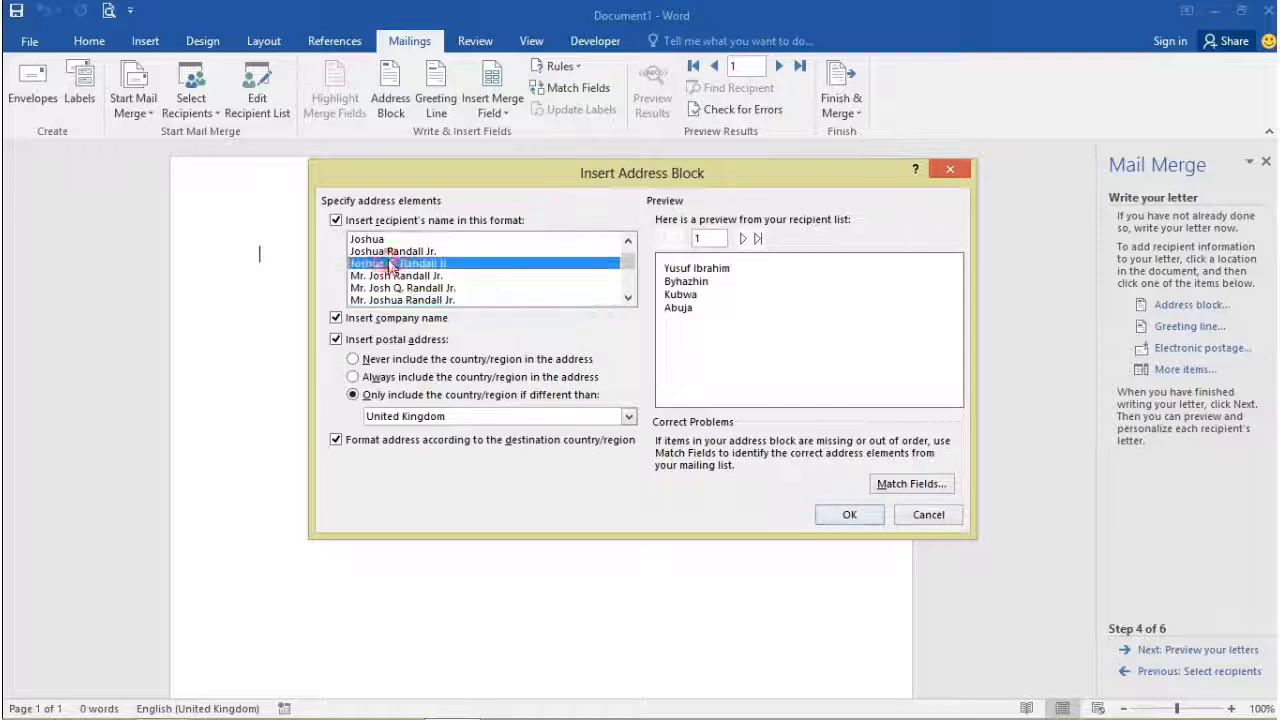
{"action": "left_click", "coordinate": [386, 299]}
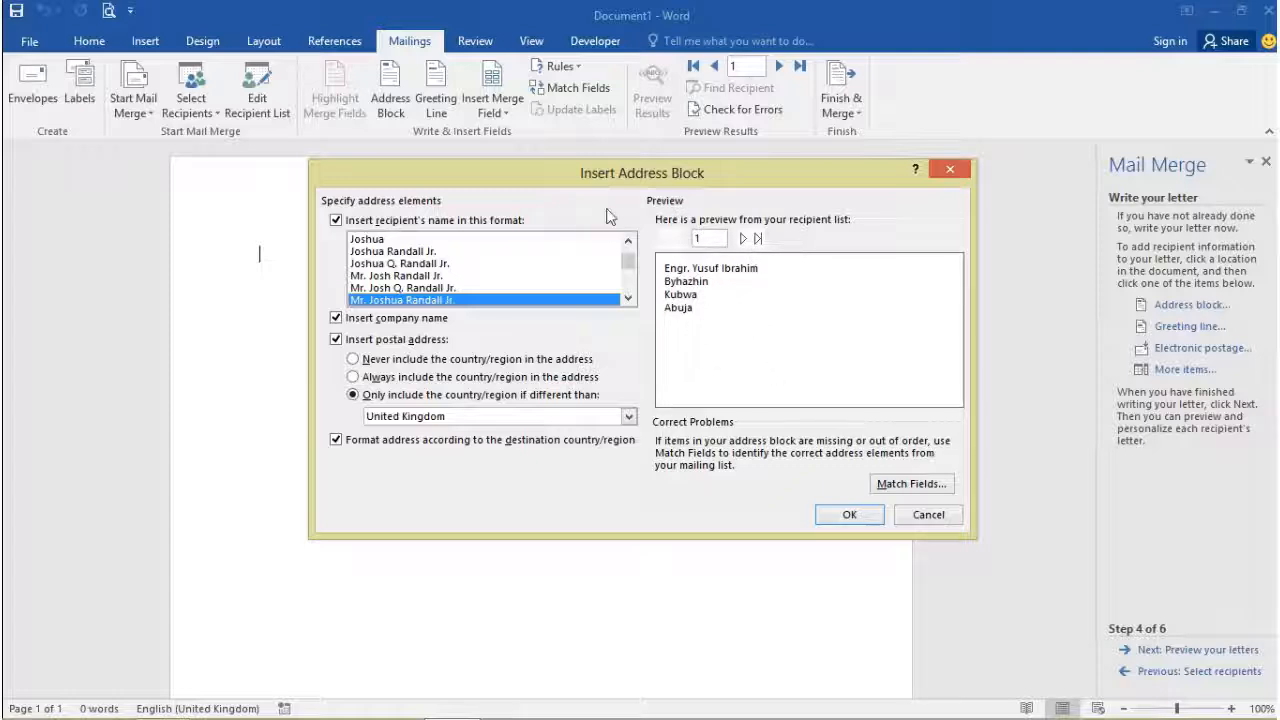
{"action": "left_click", "coordinate": [404, 277]}
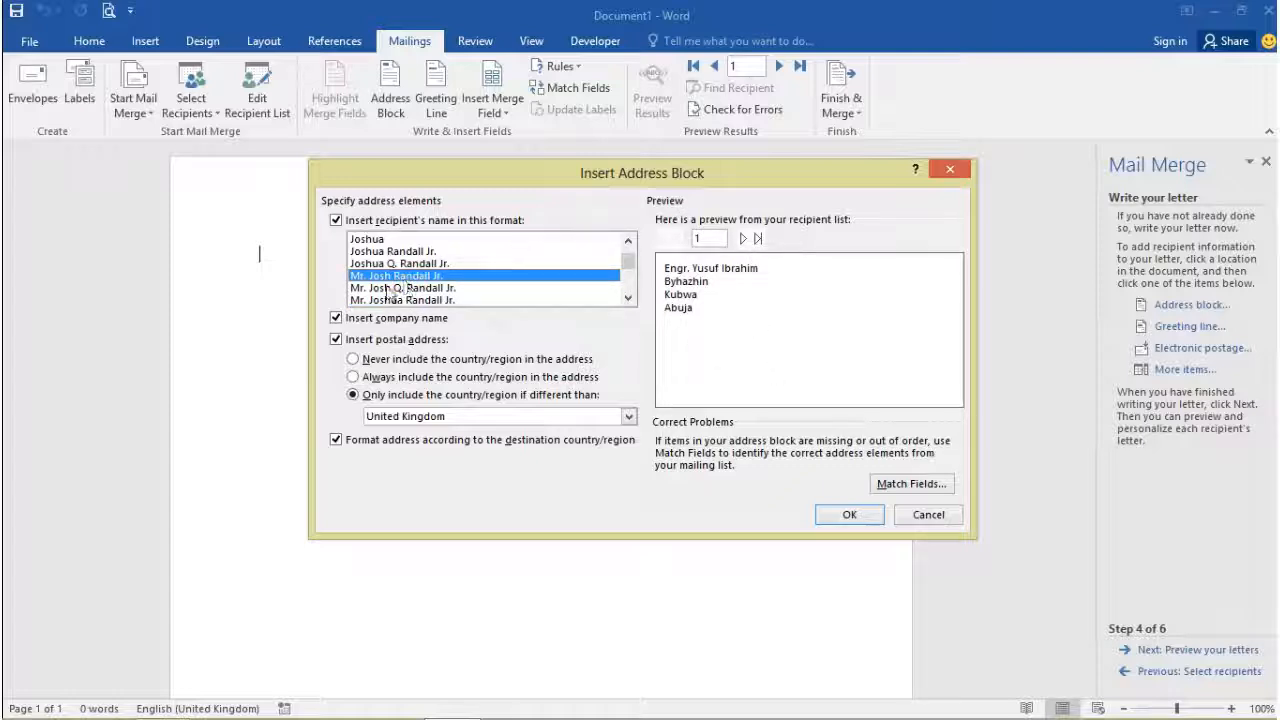
{"action": "left_click", "coordinate": [390, 288]}
{"action": "left_click", "coordinate": [392, 300]}
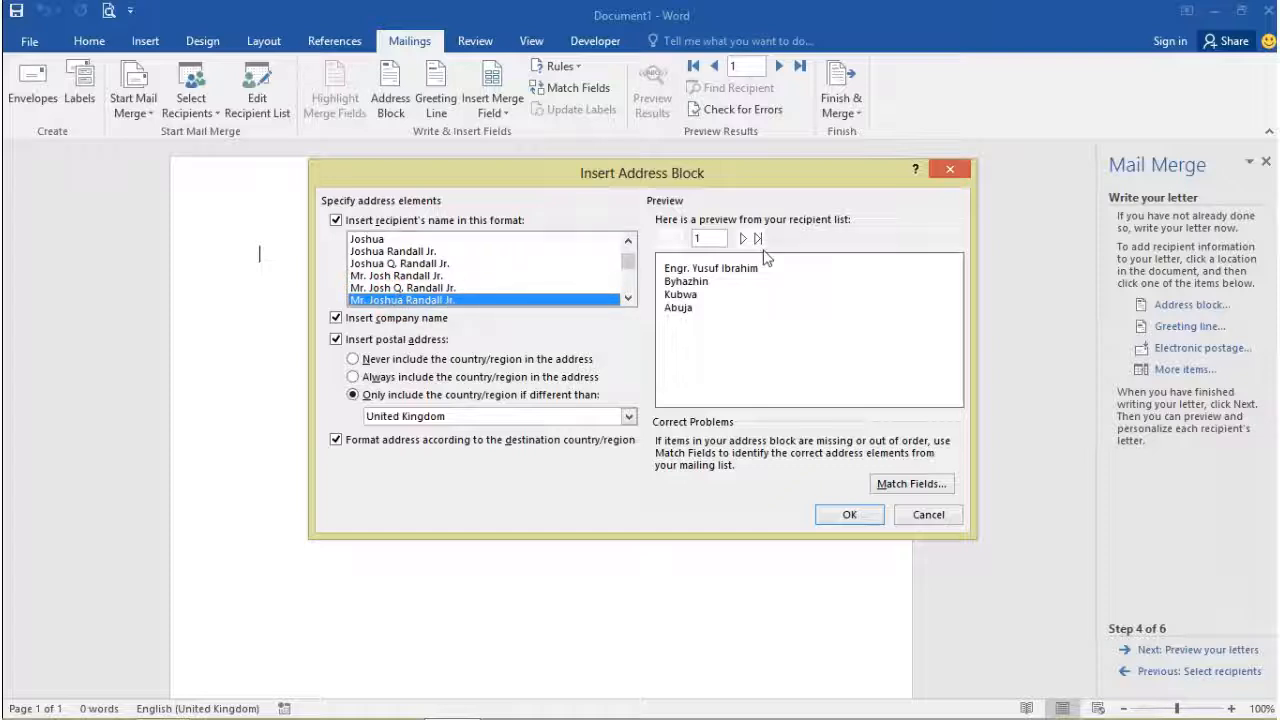
{"action": "left_click", "coordinate": [847, 515]}
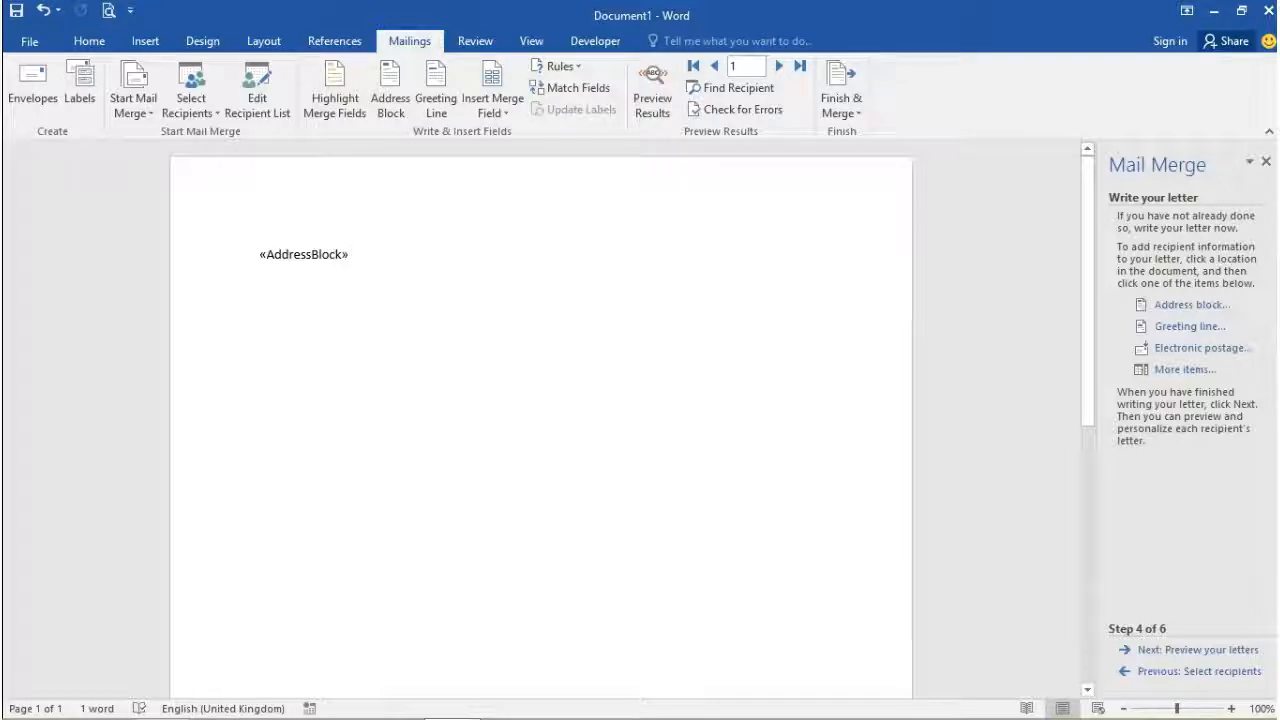
Step: On a new line, set up a greeting line with Dear, the Mr. Randall format and a comma
{"action": "key", "text": "Return"}
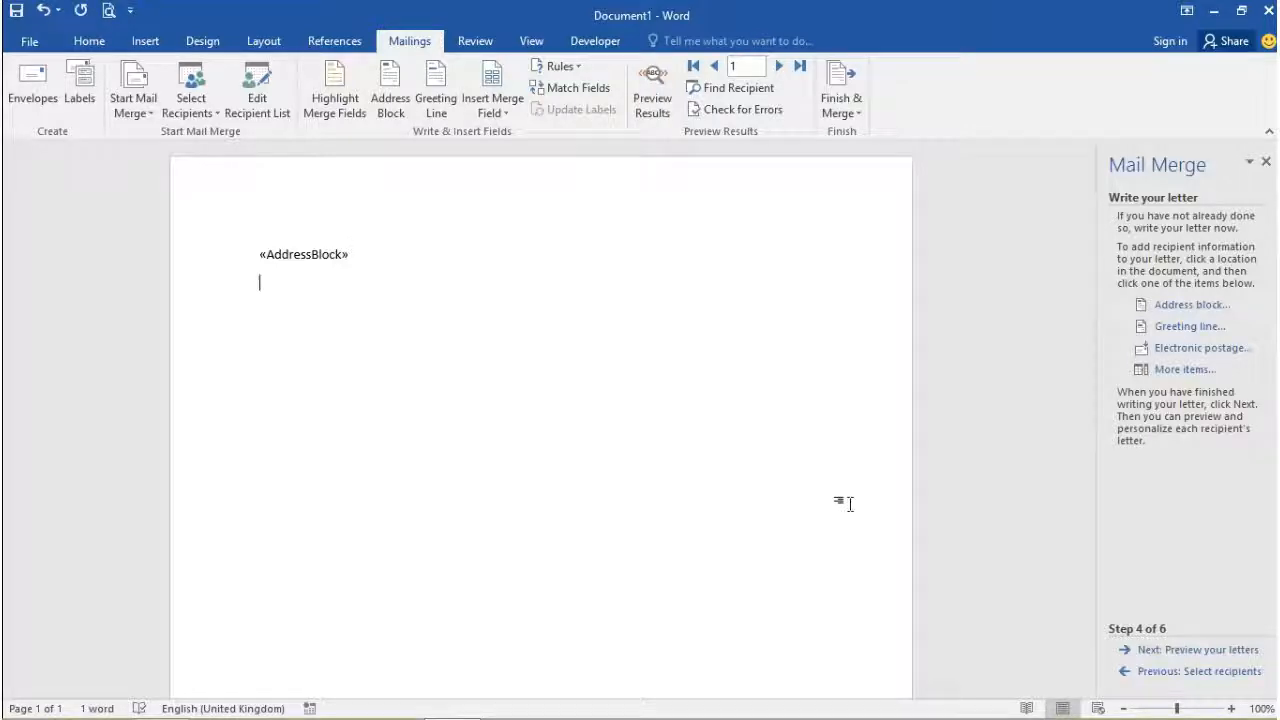
{"action": "left_click", "coordinate": [1180, 326]}
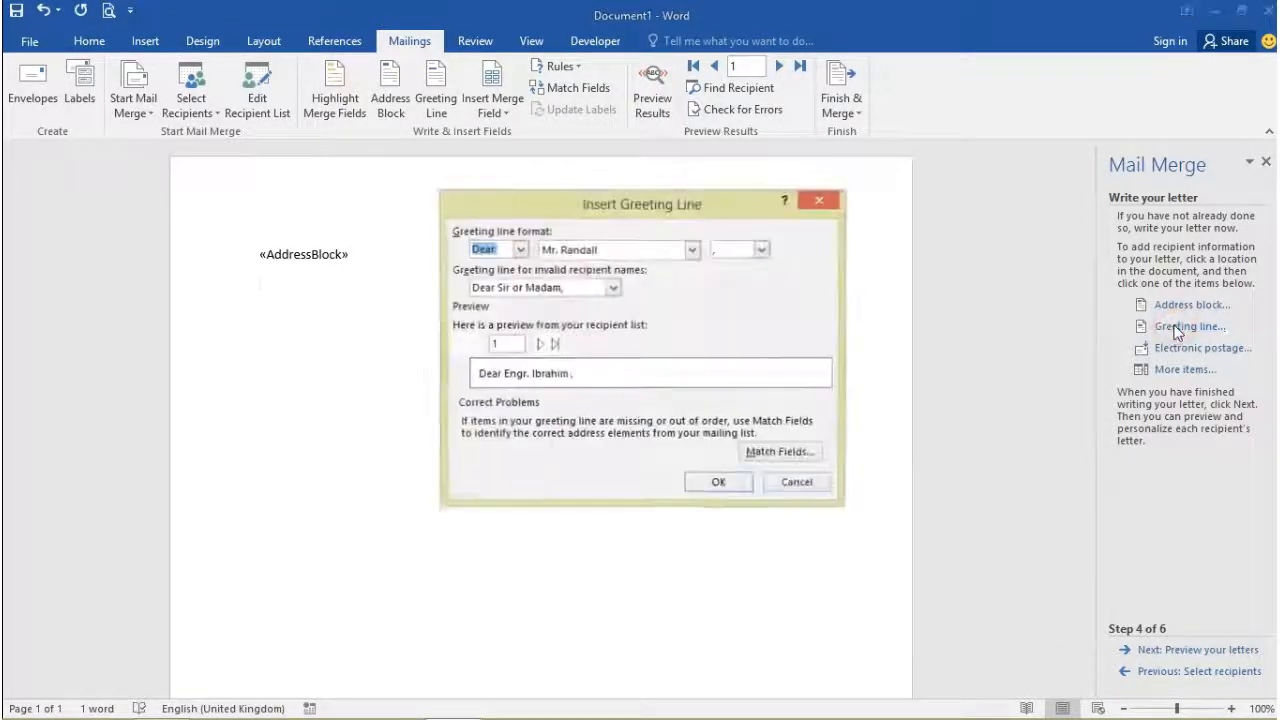
{"action": "left_click", "coordinate": [519, 251]}
{"action": "left_click", "coordinate": [519, 251]}
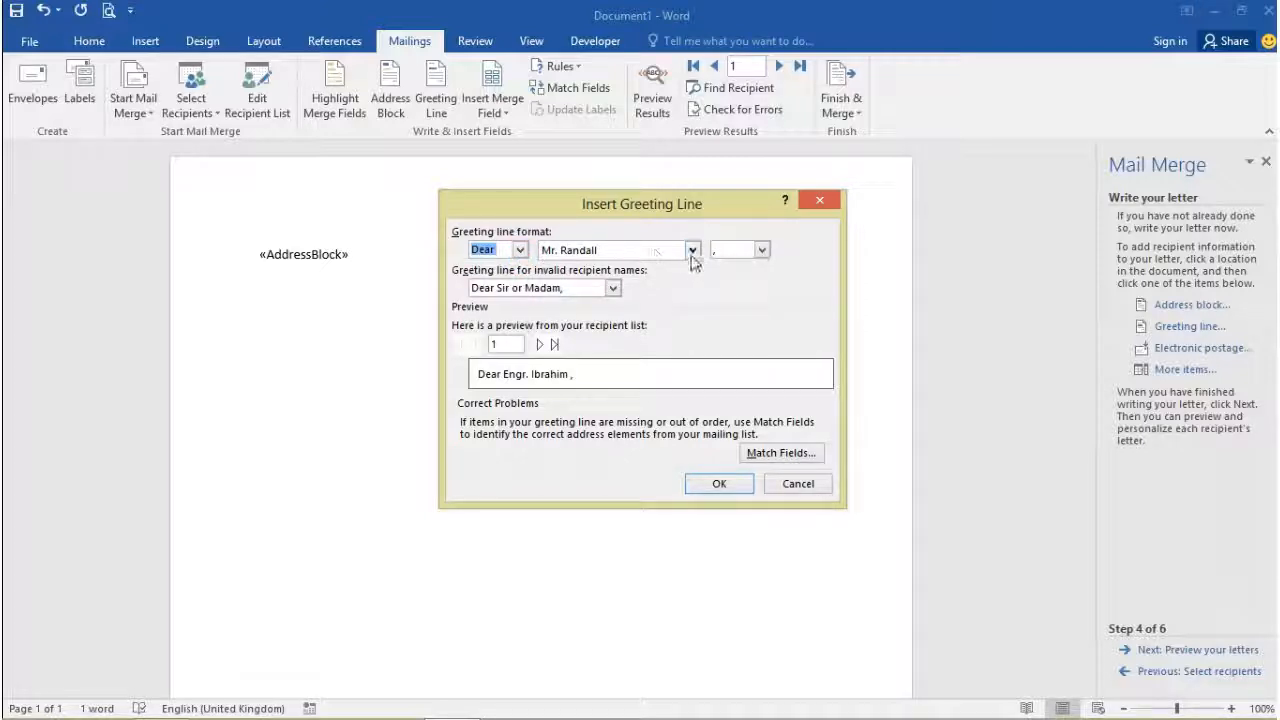
{"action": "left_click", "coordinate": [690, 250]}
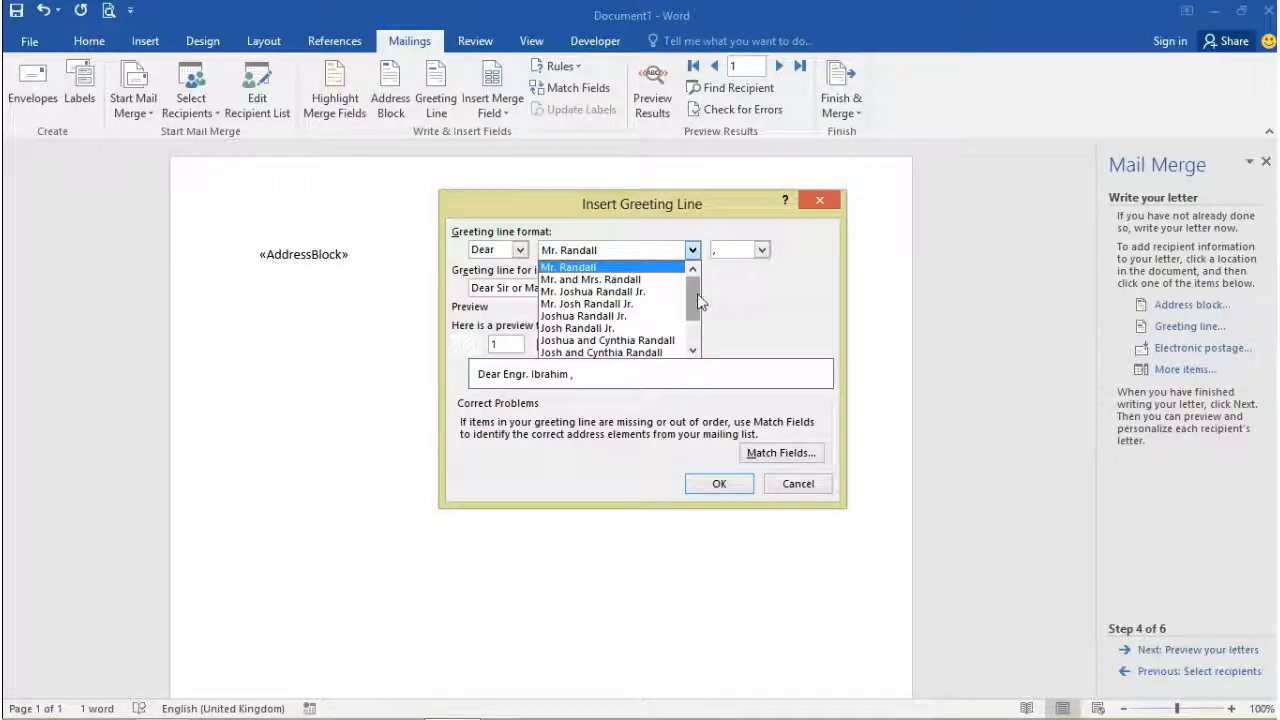
{"action": "left_click_drag", "start_coordinate": [697, 293], "coordinate": [693, 262]}
{"action": "left_click", "coordinate": [692, 252]}
{"action": "left_click", "coordinate": [761, 250]}
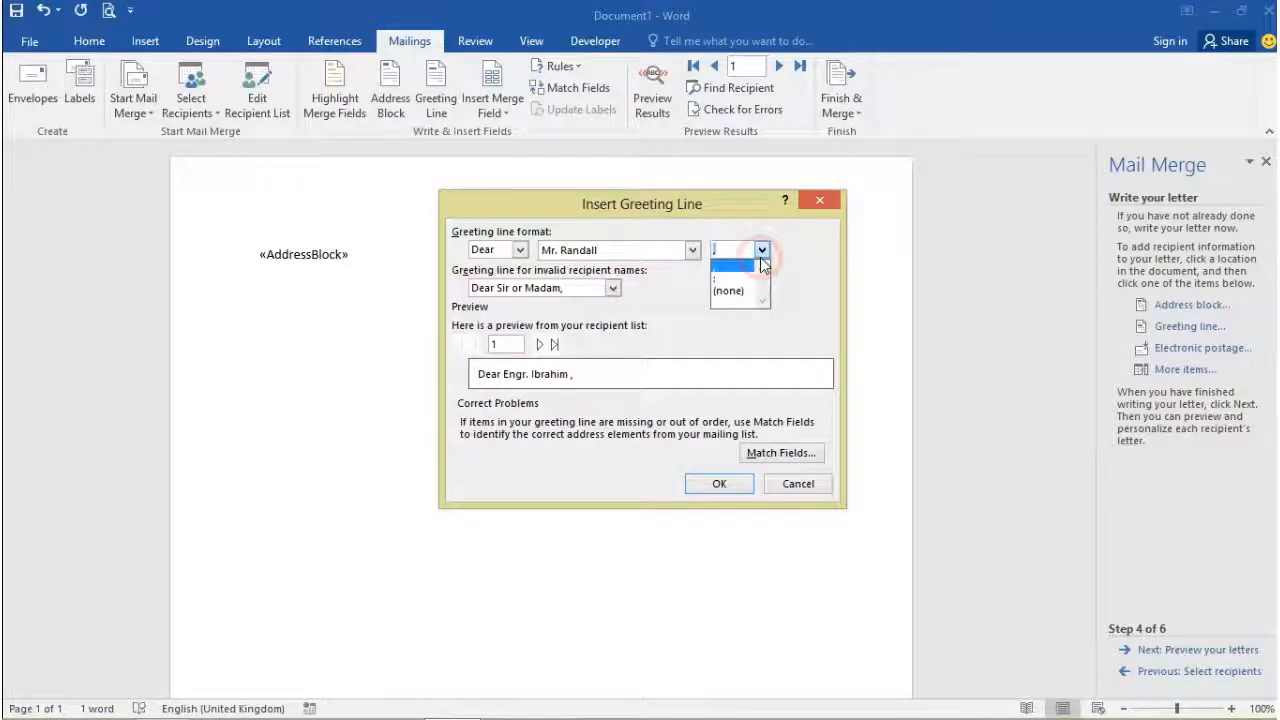
{"action": "left_click", "coordinate": [761, 260]}
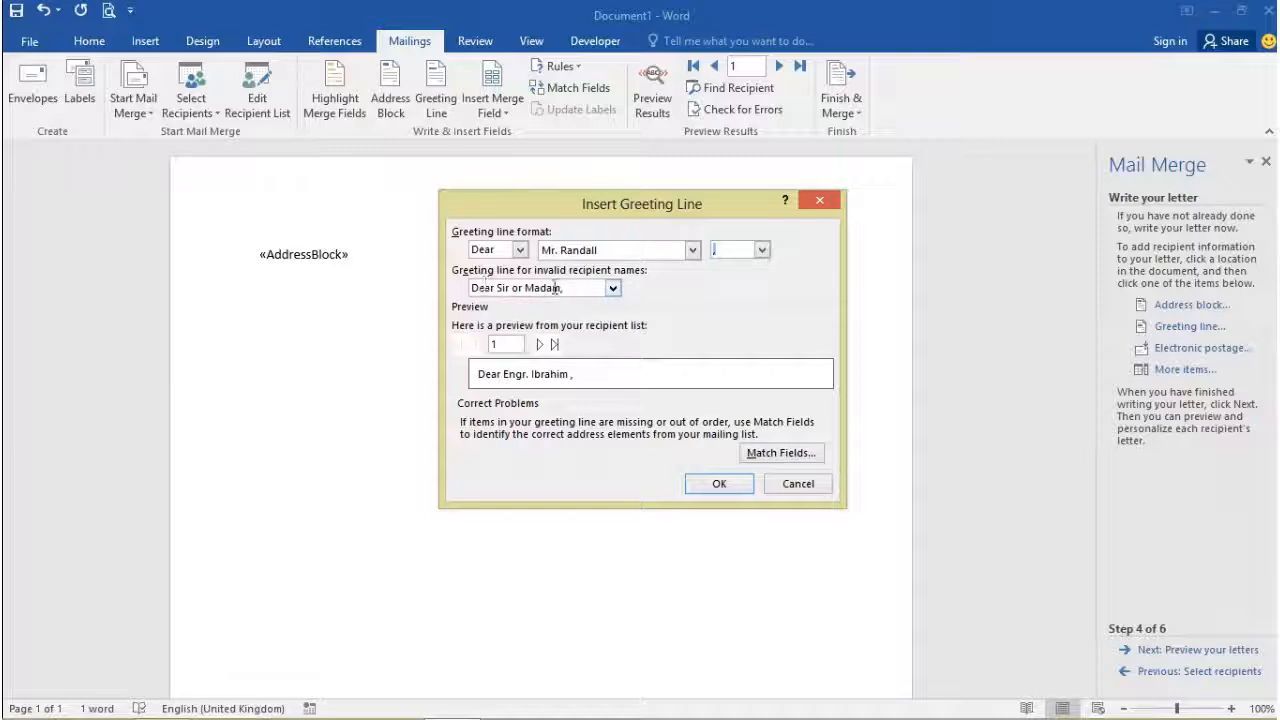
Step: Keep 'Dear Sir or Madam,' as the fallback for invalid names and insert the greeting
{"action": "left_click", "coordinate": [615, 288]}
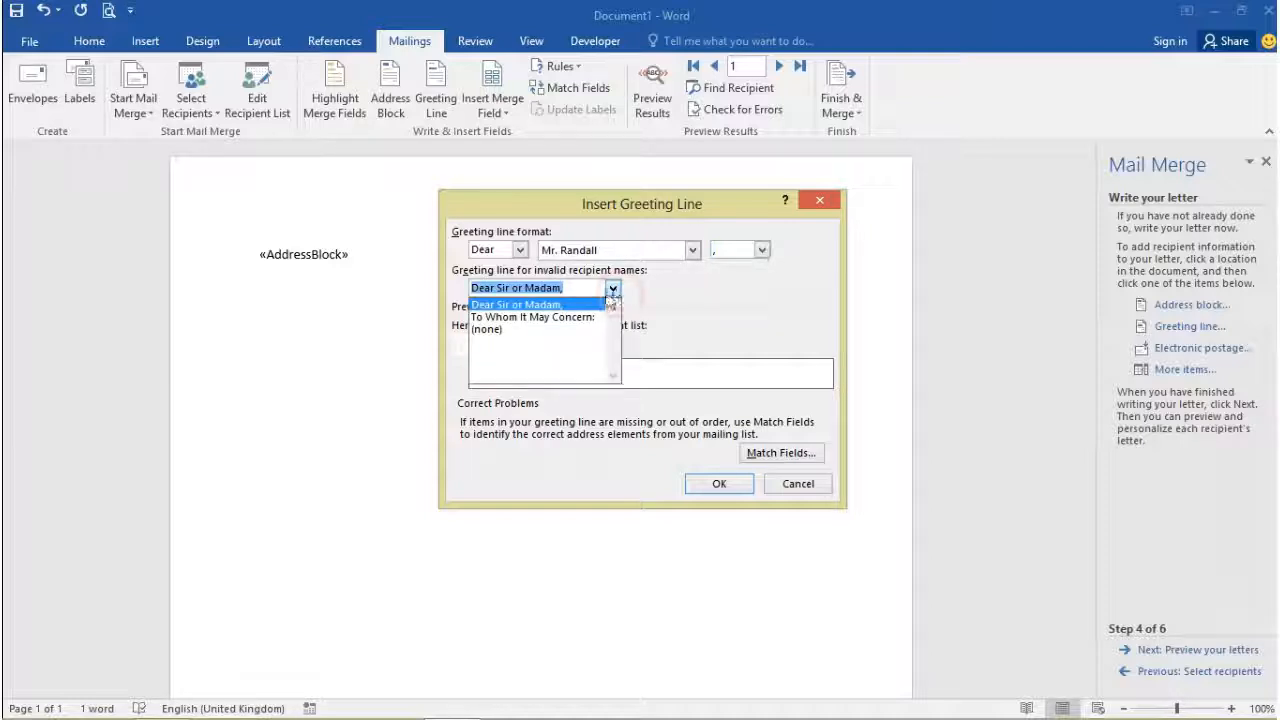
{"action": "left_click", "coordinate": [613, 289]}
{"action": "left_click", "coordinate": [613, 289]}
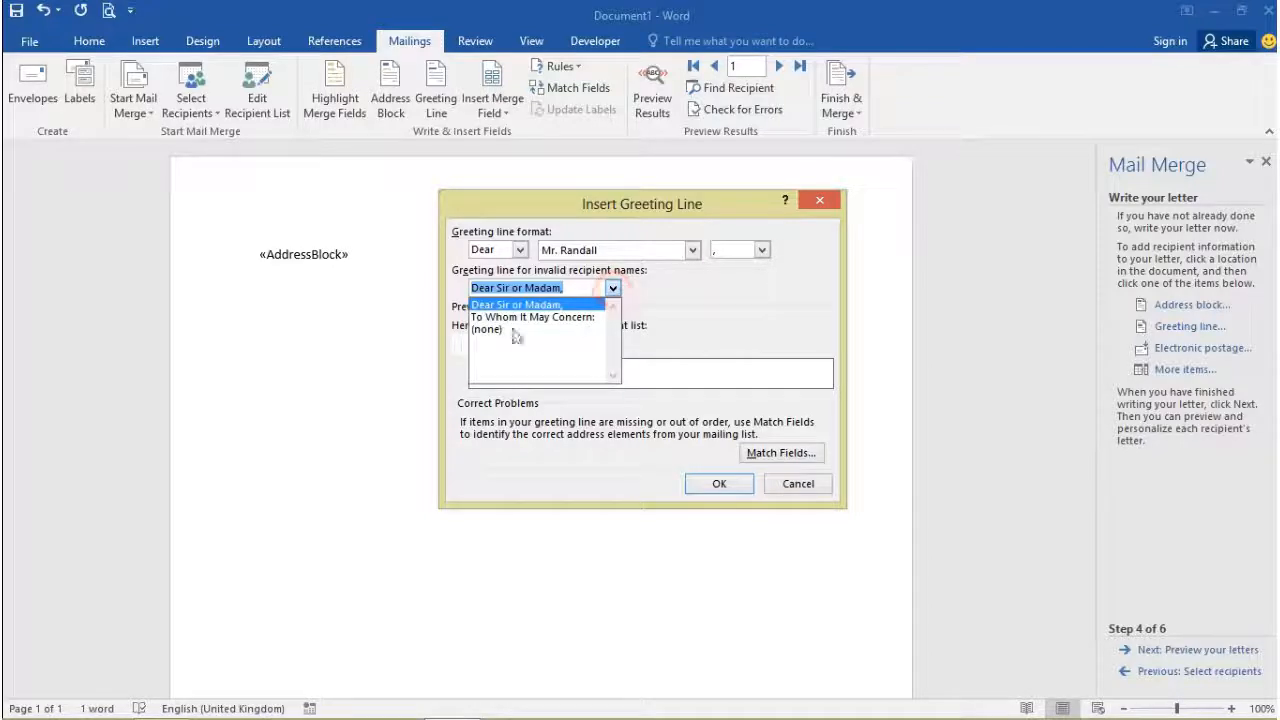
{"action": "left_click", "coordinate": [613, 289]}
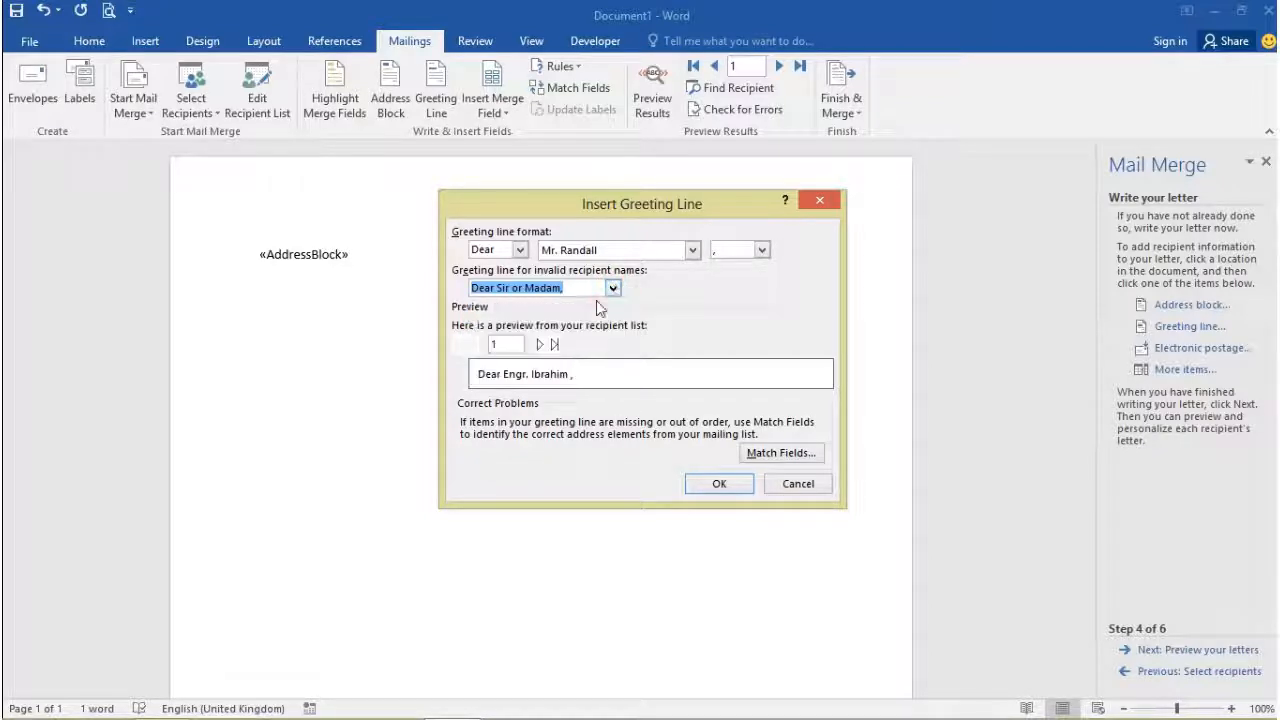
{"action": "left_click", "coordinate": [711, 485]}
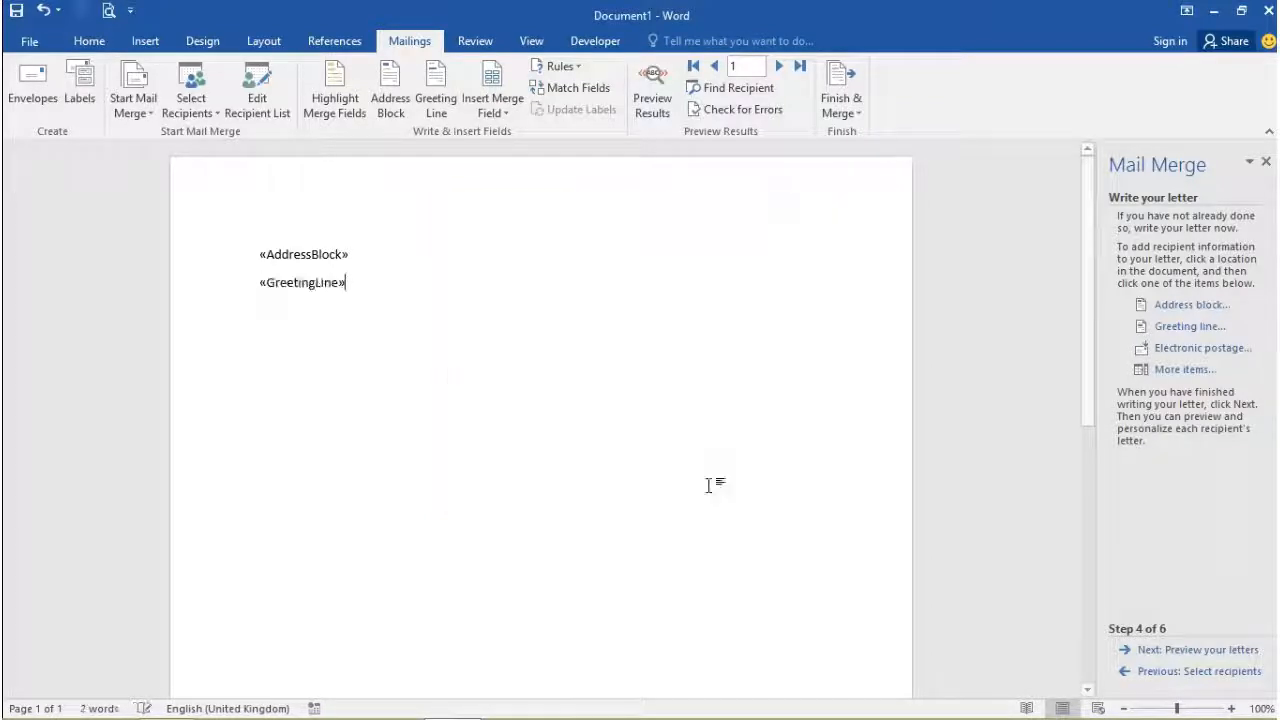
Step: Start the body on a new line with 'You have been', correcting typos
{"action": "key", "text": "Return"}
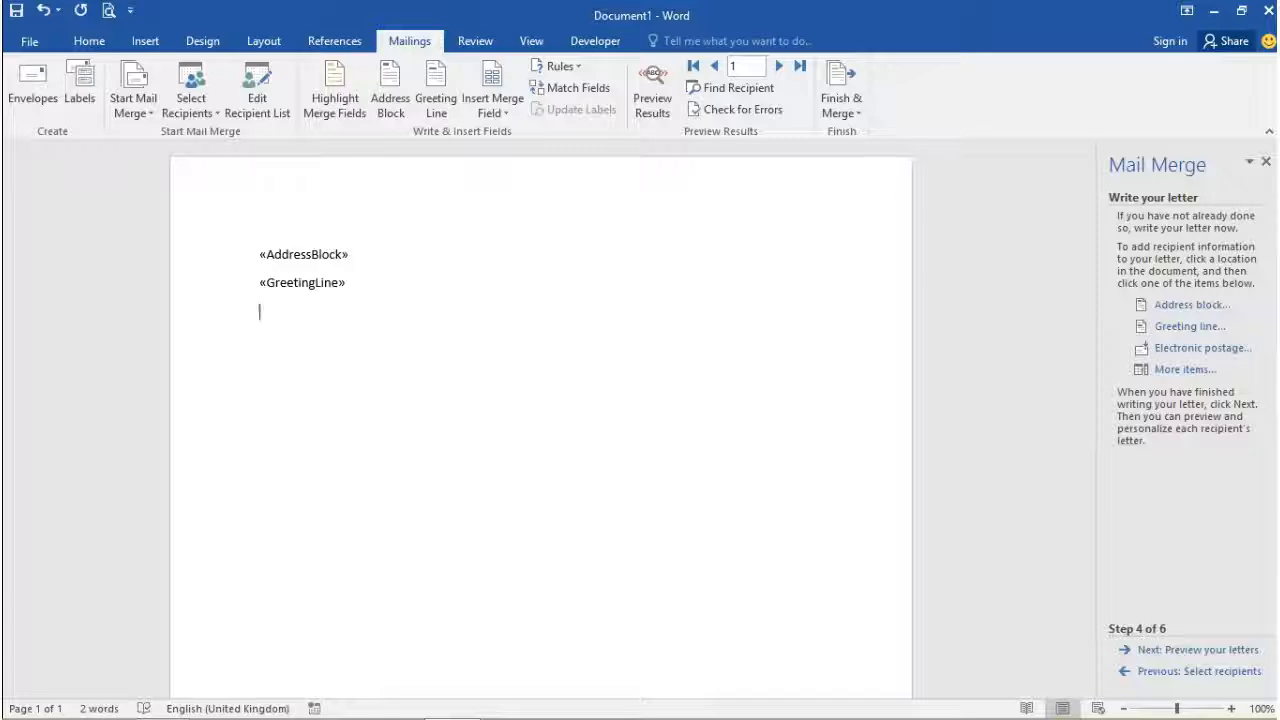
{"action": "type", "text": "A"}
{"action": "key", "text": "BackSpace"}
{"action": "type", "text": "y"}
{"action": "key", "text": "BackSpace"}
{"action": "type", "text": "U"}
{"action": "key", "text": "BackSpace"}
{"action": "type", "text": "YO"}
{"action": "type", "text": "ou"}
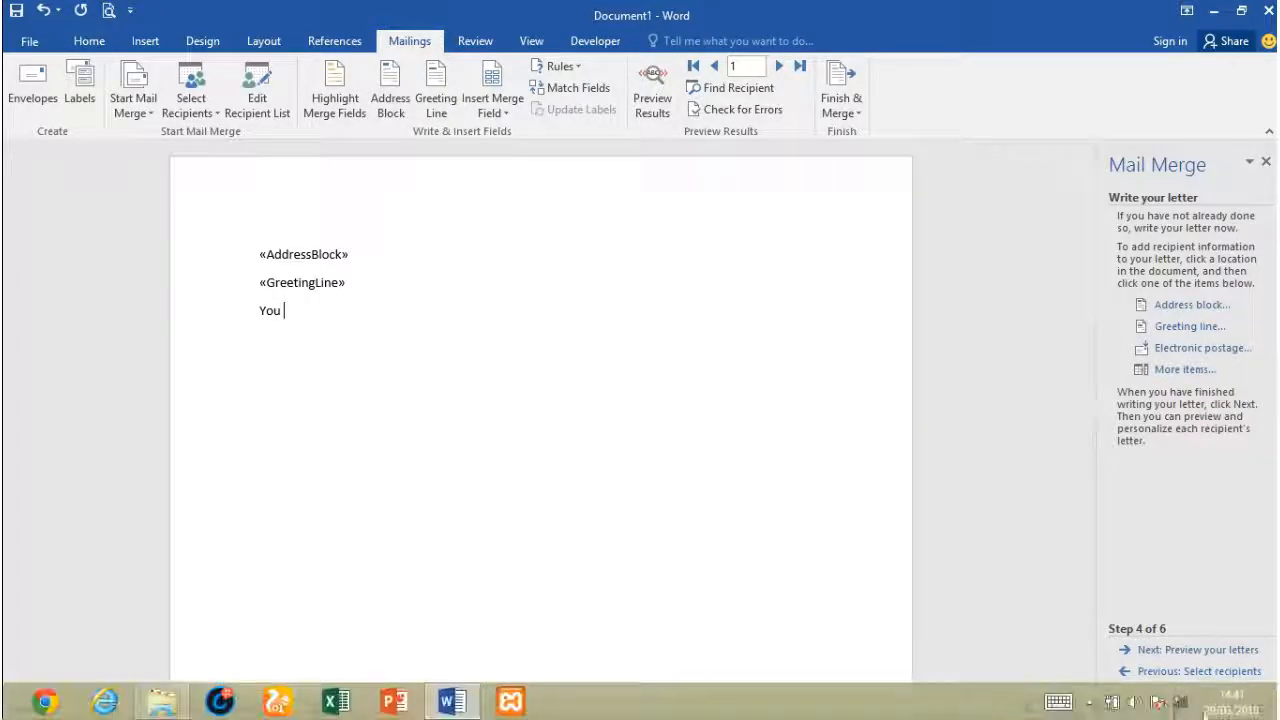
{"action": "left_click", "coordinate": [1064, 710]}
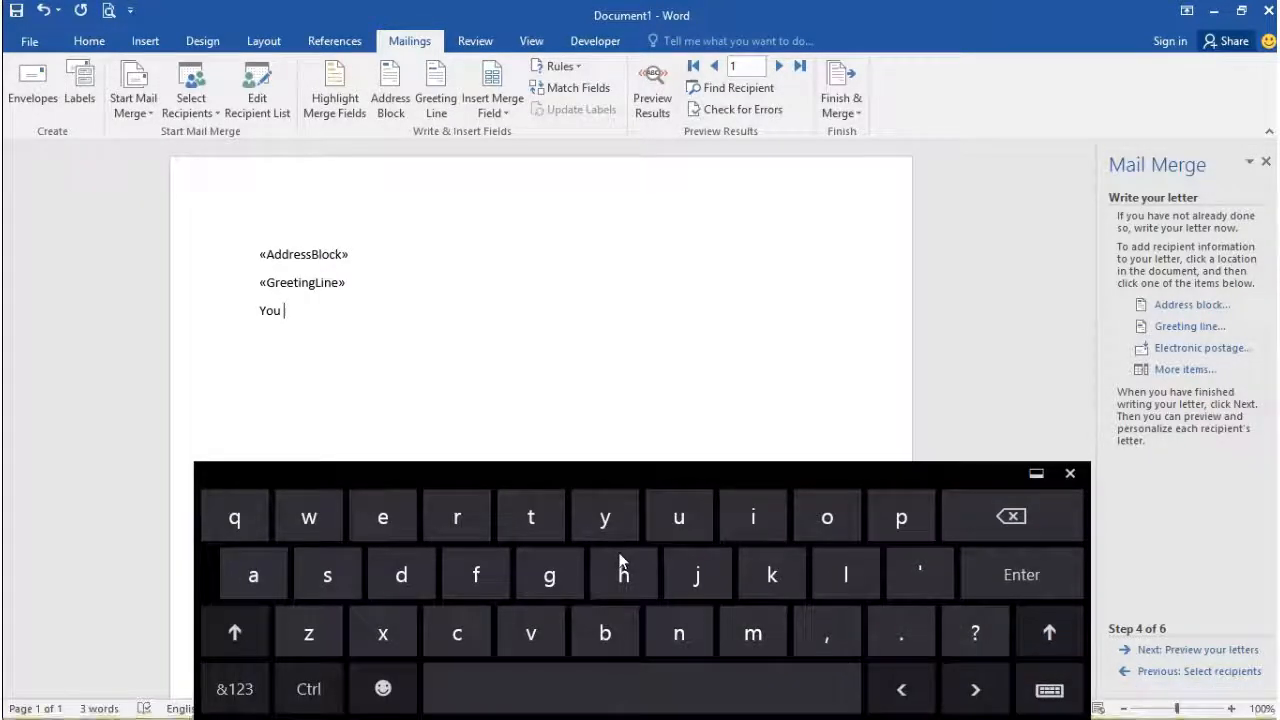
{"action": "type", "text": "have"}
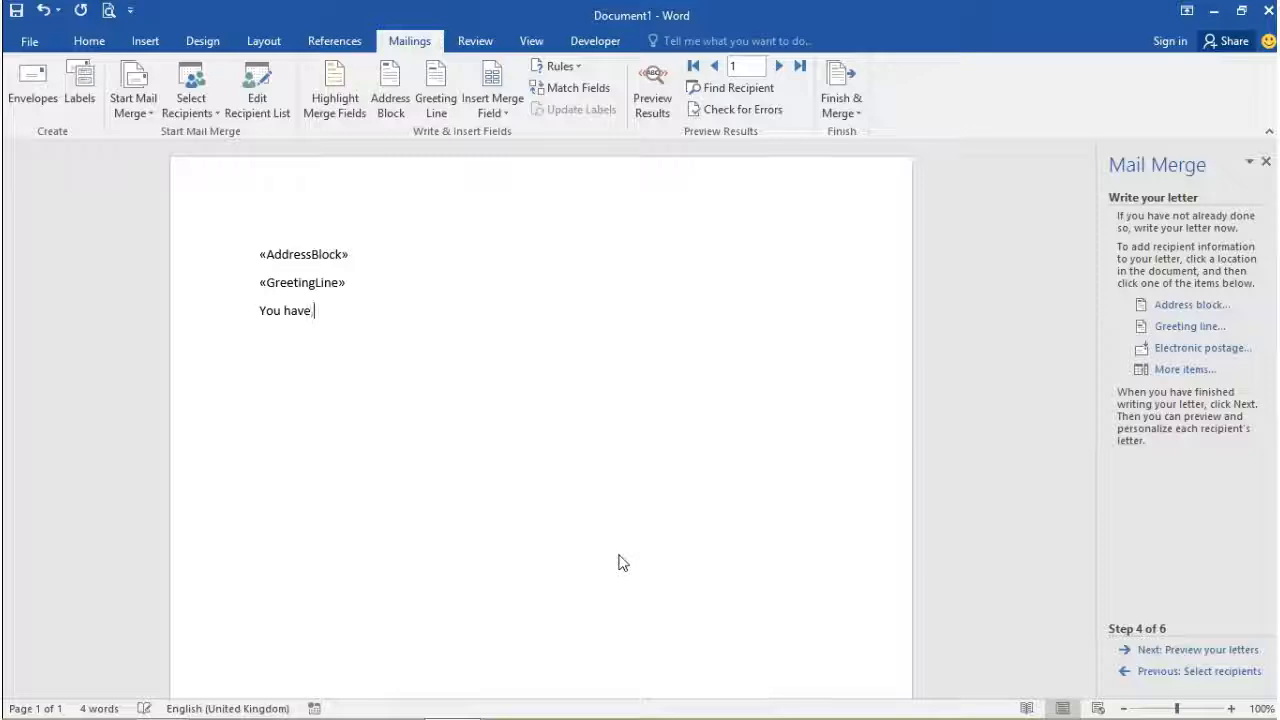
{"action": "type", "text": " been success"}
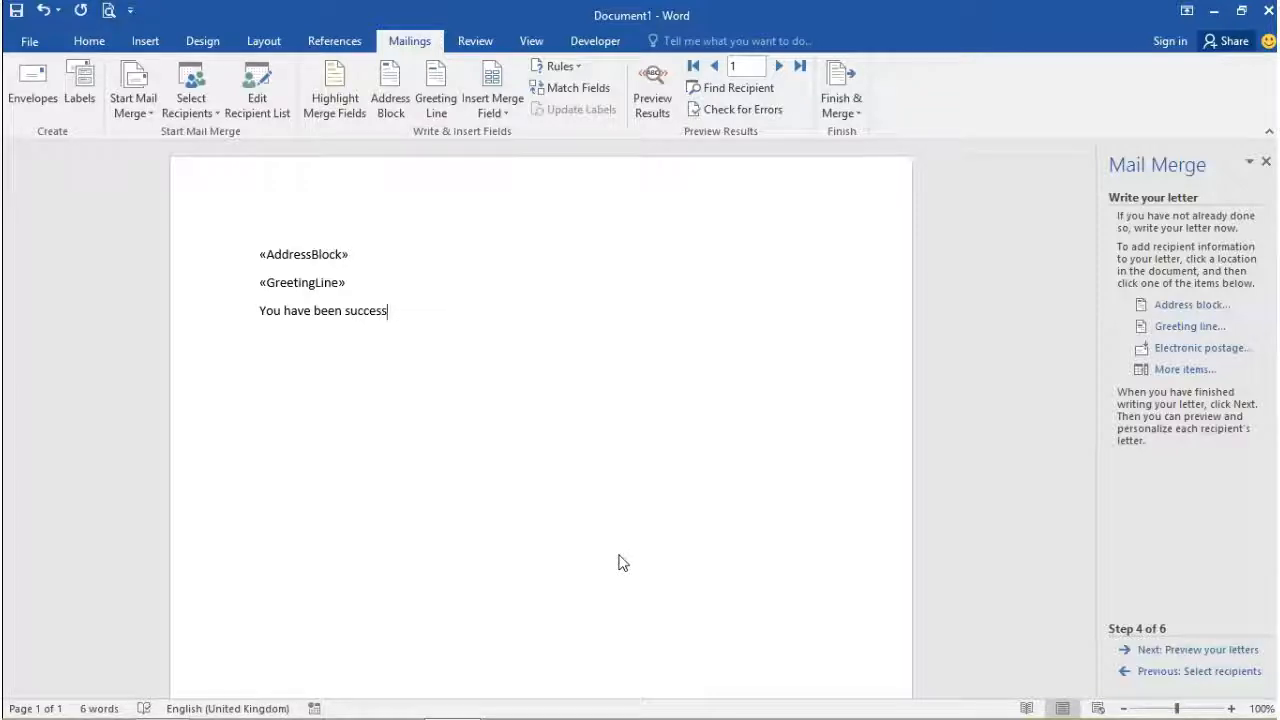
{"action": "key", "text": "Home"}
{"action": "key", "text": "BackSpace"}
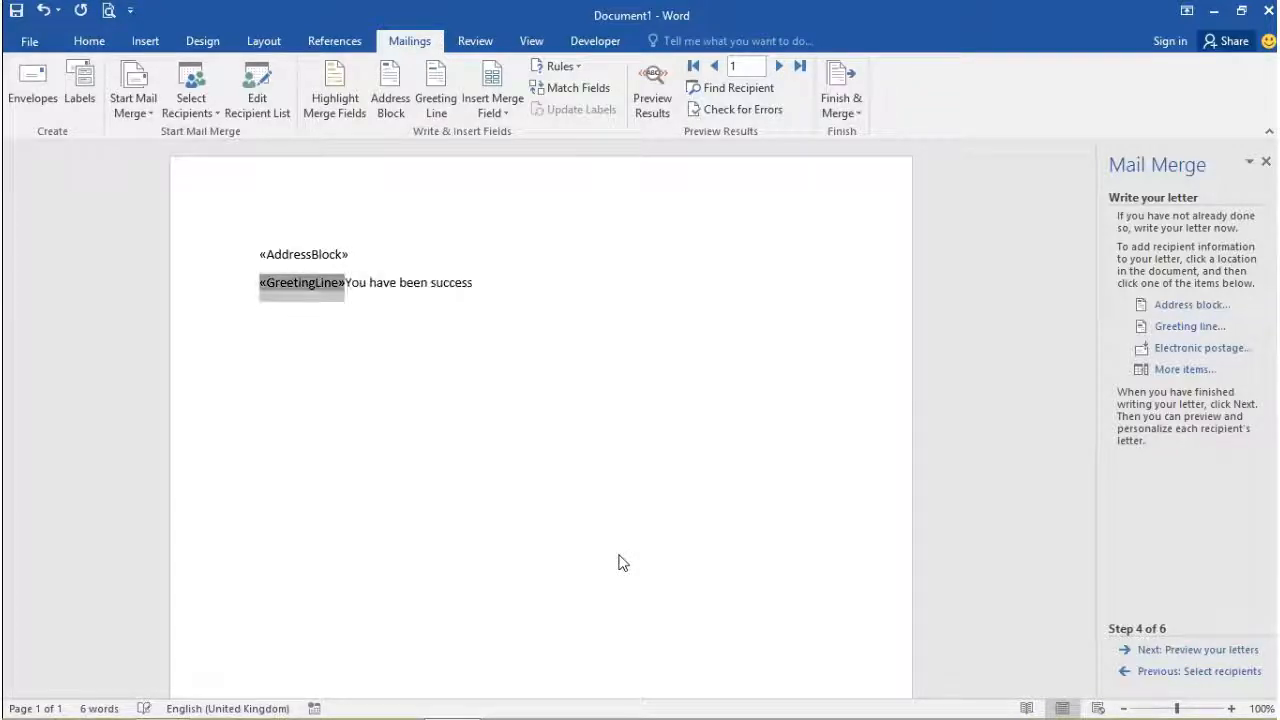
{"action": "key", "text": "ctrl+z"}
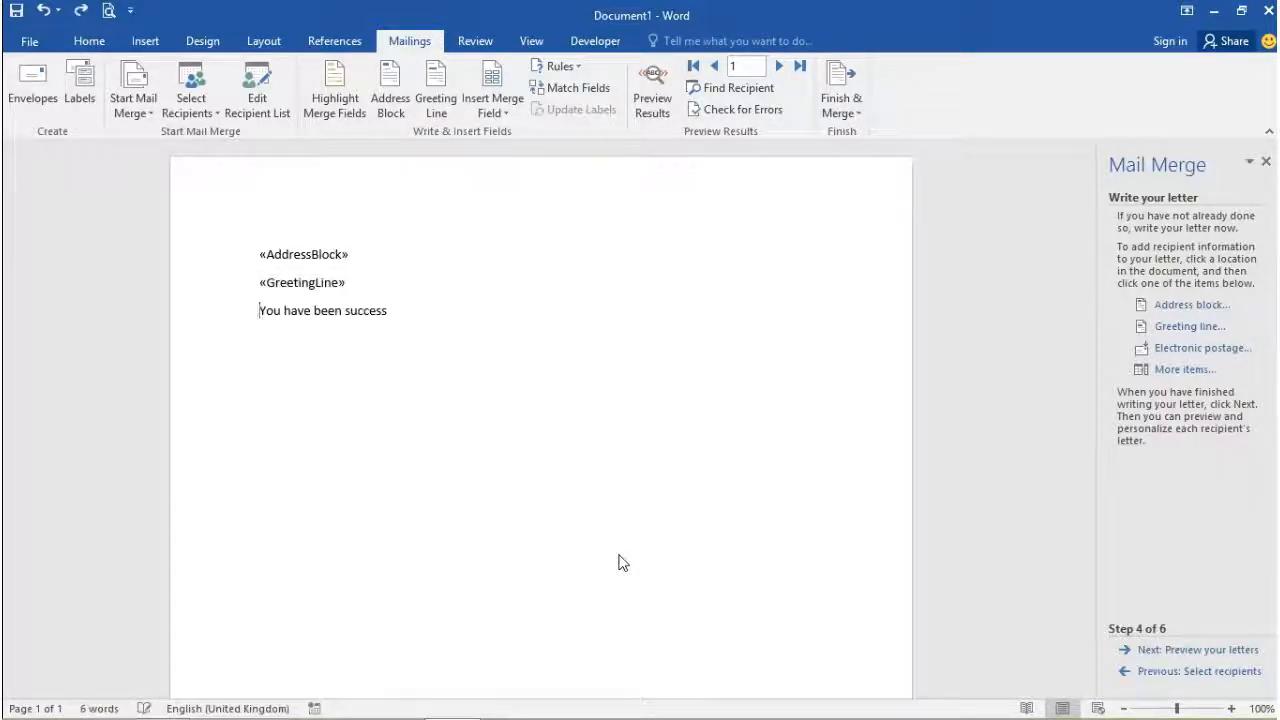
{"action": "key", "text": "Right"}
{"action": "key", "text": "Left"}
{"action": "key", "text": "End"}
{"action": "key", "text": "BackSpace"}
{"action": "key", "text": "BackSpace"}
{"action": "key", "text": "BackSpace"}
{"action": "key", "text": "BackSpace"}
{"action": "key", "text": "BackSpace"}
{"action": "key", "text": "BackSpace"}
Step: Finish the sentence with 'granted permission to view our file database.', fixing 'batabase'
{"action": "type", "text": "gr"}
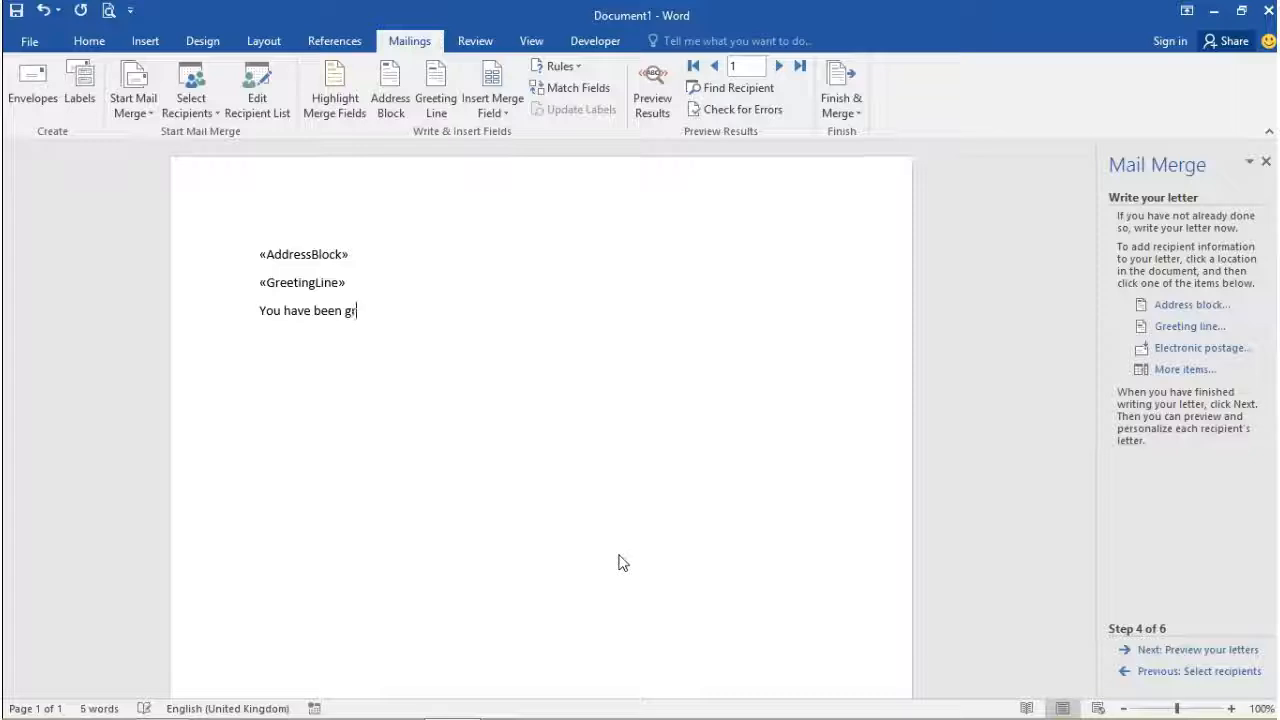
{"action": "type", "text": "antedv"}
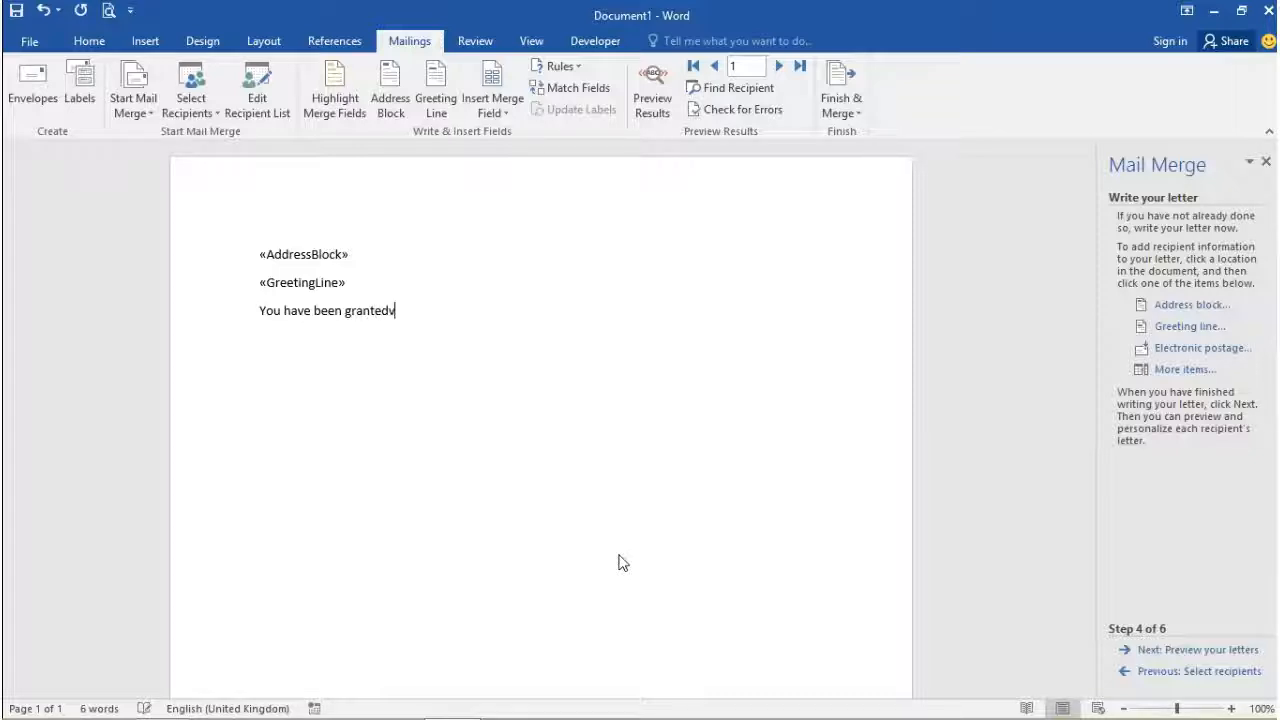
{"action": "key", "text": "BackSpace"}
{"action": "type", "text": " pern"}
{"action": "key", "text": "BackSpace"}
{"action": "type", "text": "mission to view "}
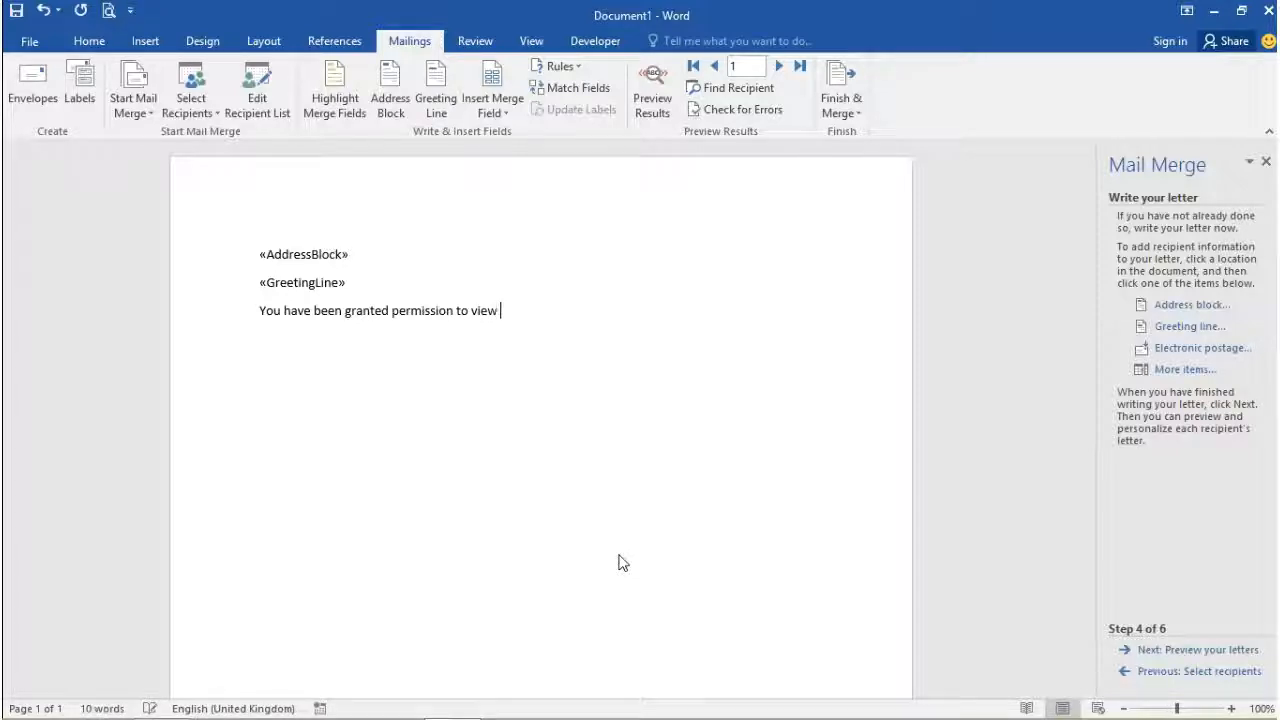
{"action": "type", "text": "our file ba"}
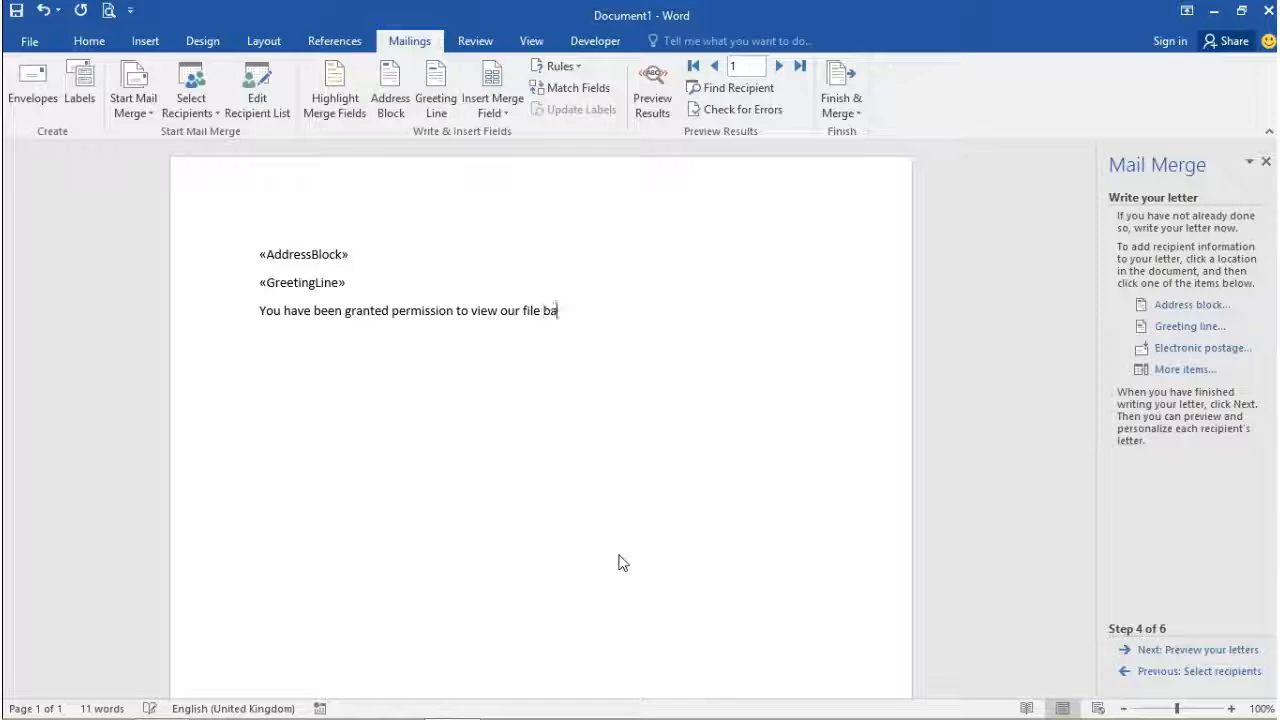
{"action": "type", "text": "tabas"}
{"action": "key", "text": "Left"}
{"action": "key", "text": "Left"}
{"action": "key", "text": "Left"}
{"action": "key", "text": "Left"}
{"action": "key", "text": "Left"}
{"action": "key", "text": "Left"}
{"action": "key", "text": "Left"}
{"action": "key", "text": "BackSpace"}
{"action": "type", "text": "d"}
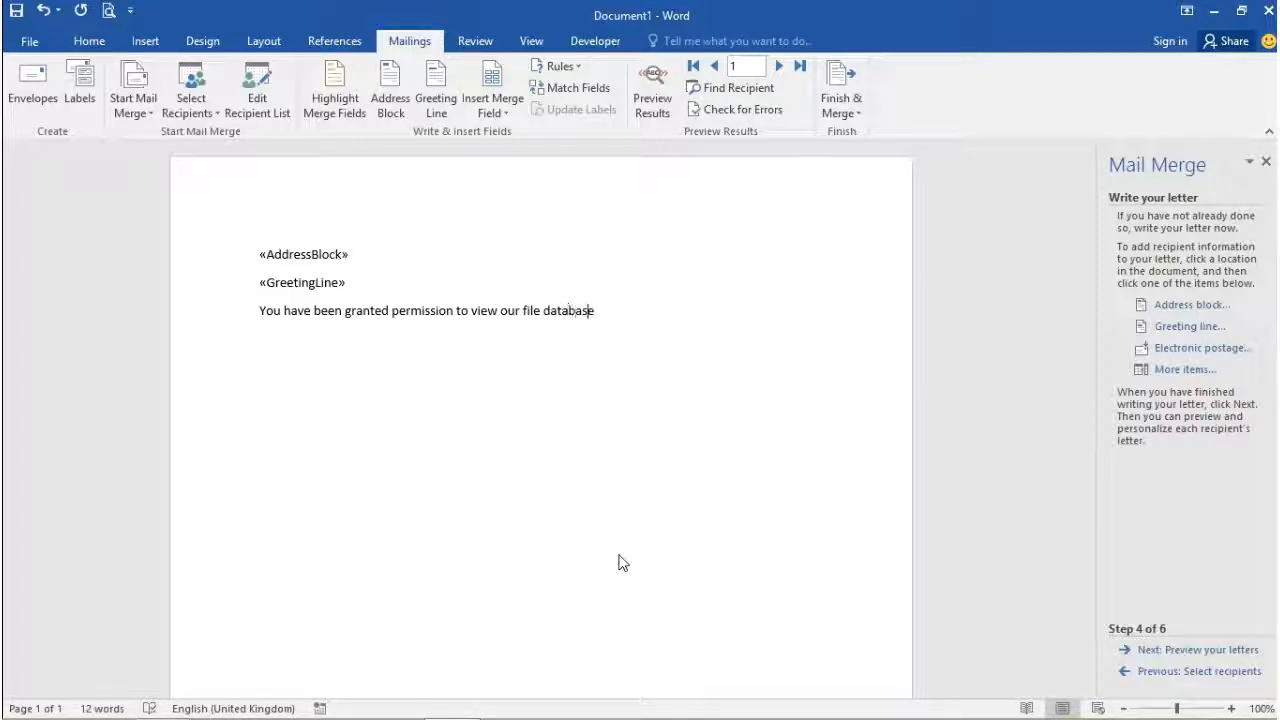
{"action": "key", "text": "Right"}
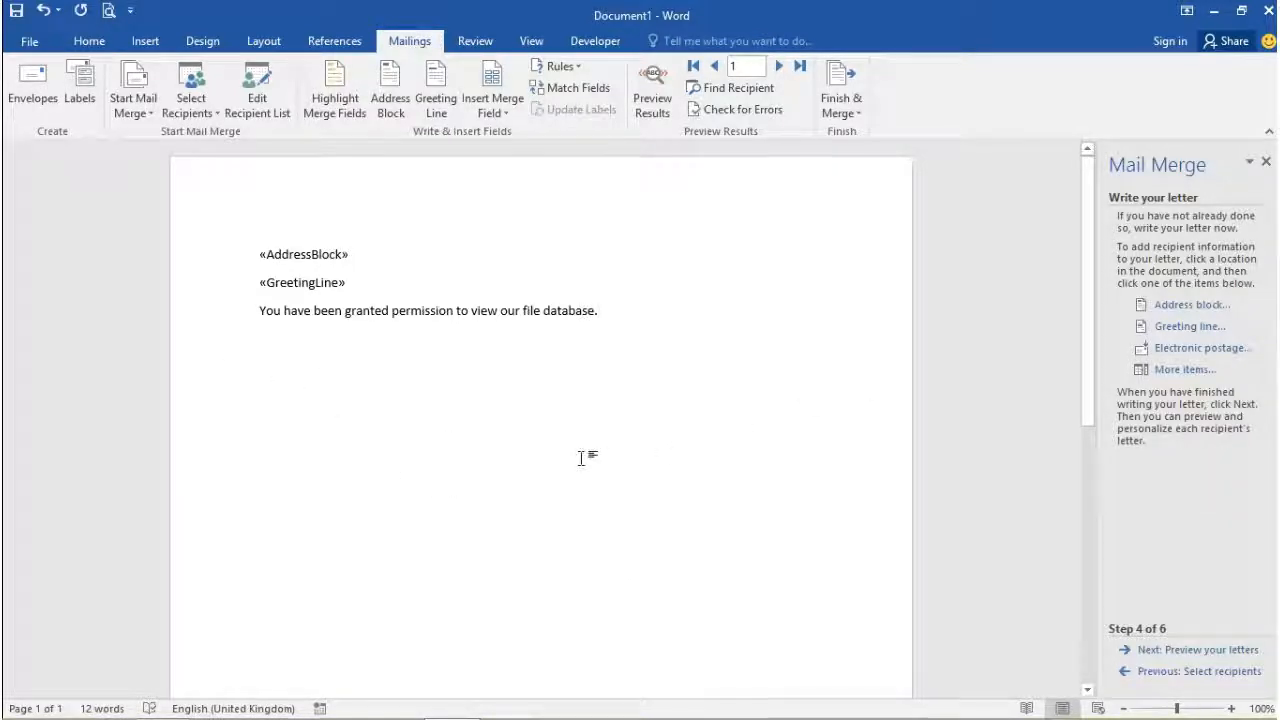
{"action": "left_click", "coordinate": [457, 343]}
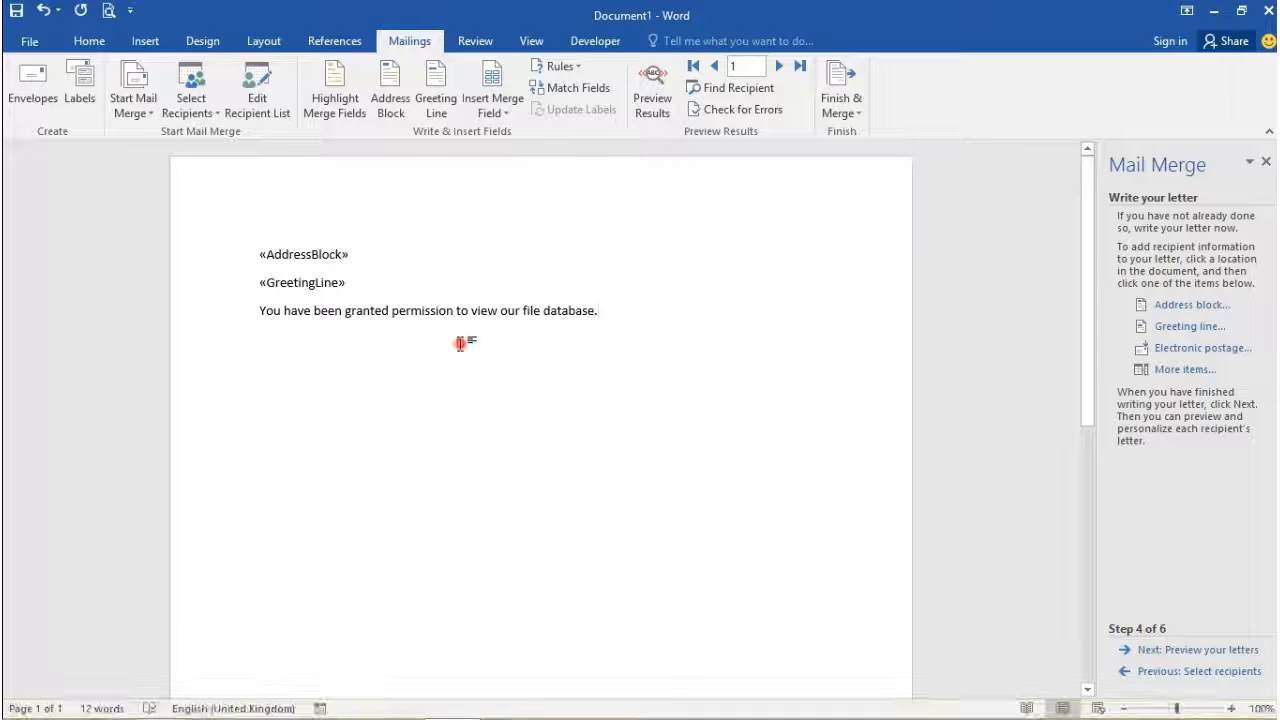
Step: Preview the merged letters for recipients 2 and 1, checking the merged greeting line
{"action": "left_click", "coordinate": [1172, 650]}
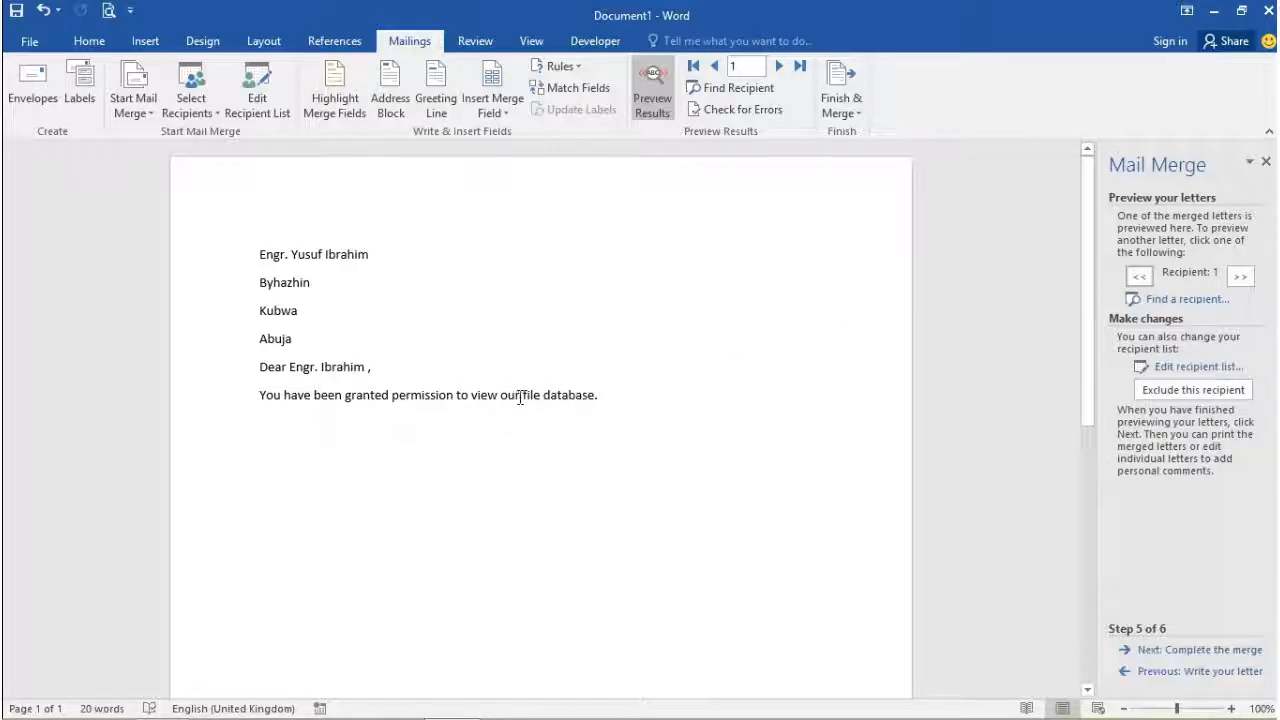
{"action": "left_click", "coordinate": [1239, 277]}
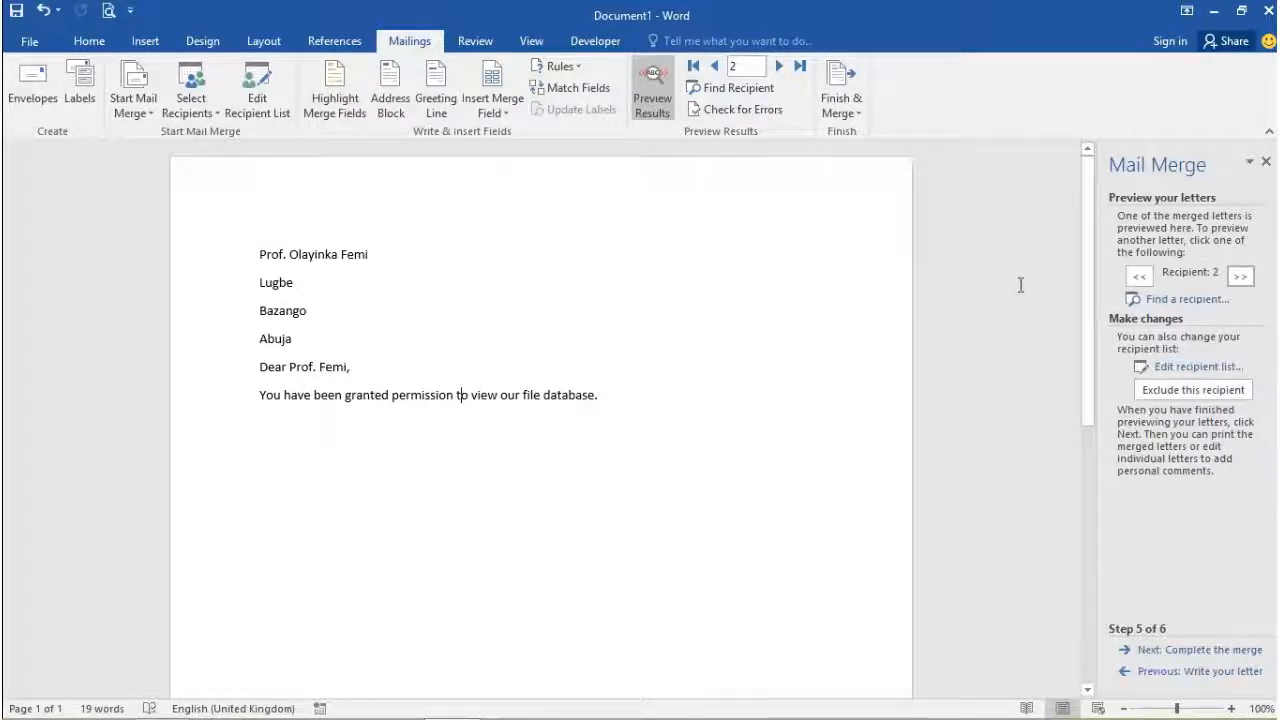
{"action": "left_click", "coordinate": [1139, 276]}
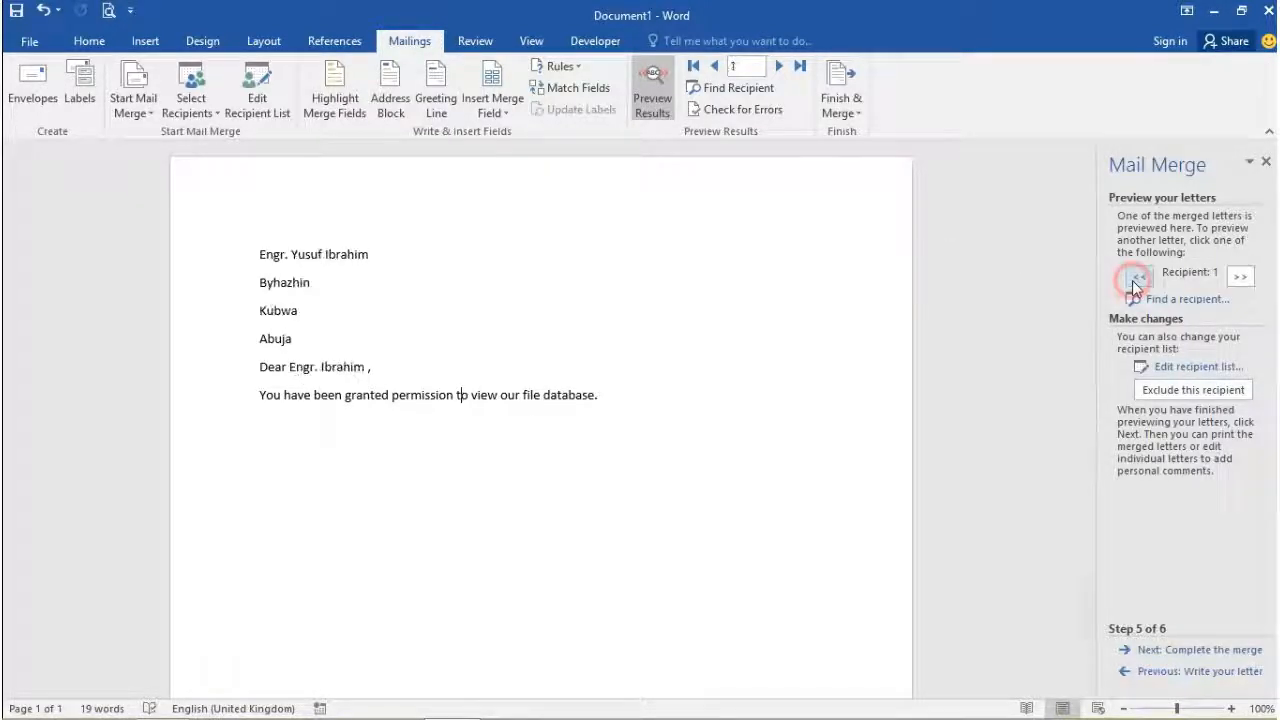
{"action": "left_click", "coordinate": [317, 365]}
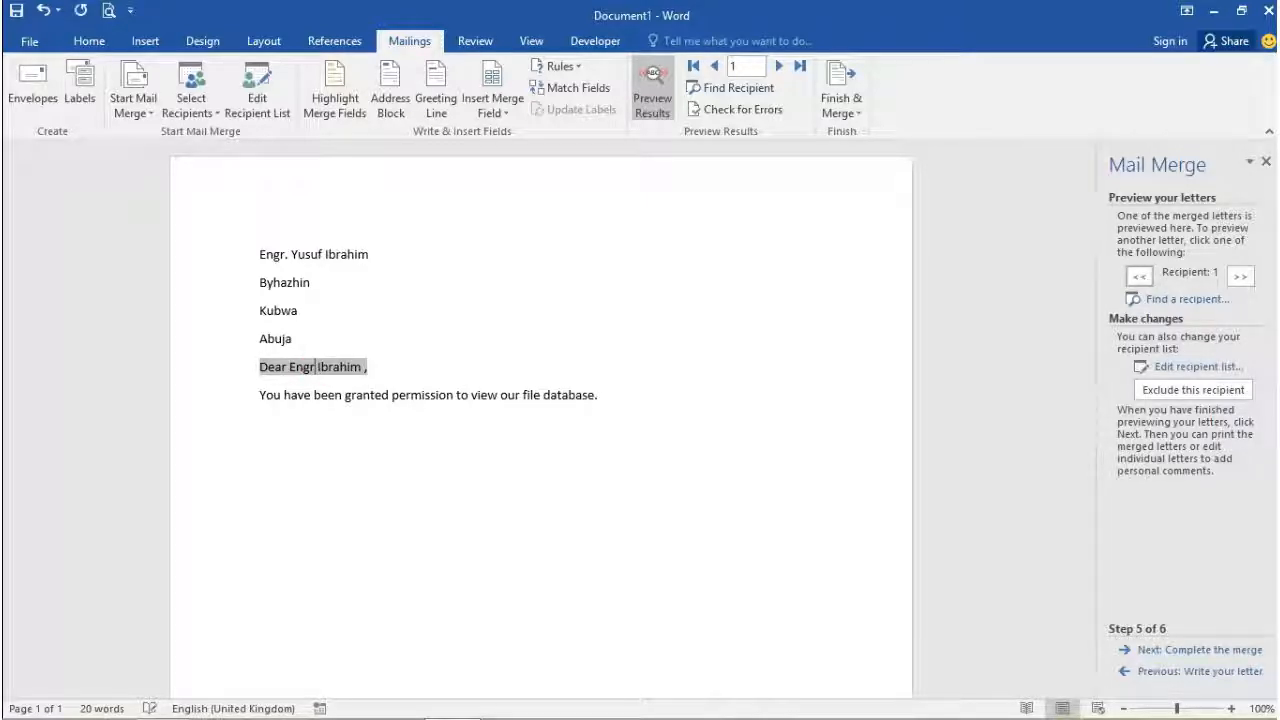
{"action": "left_click", "coordinate": [317, 366]}
Step: Check the merged address block, return to recipient 2's letter, and reach Complete the merge
{"action": "left_click", "coordinate": [287, 259]}
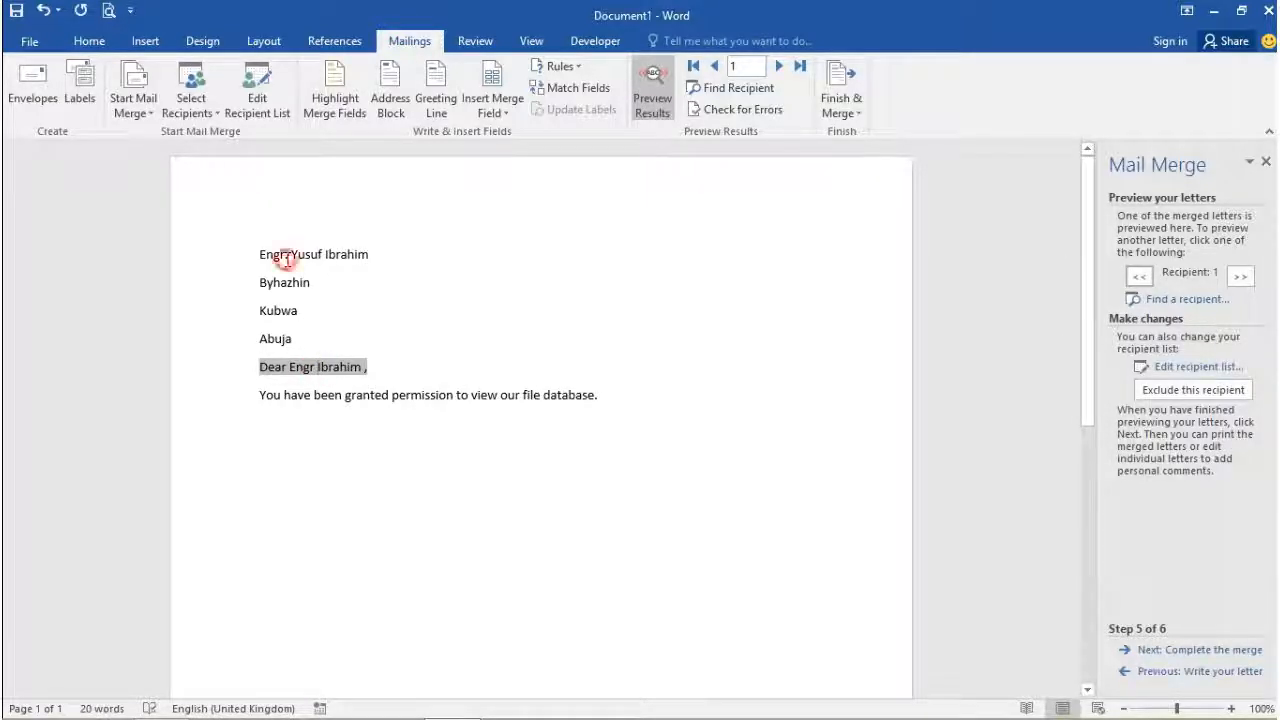
{"action": "left_click", "coordinate": [287, 259]}
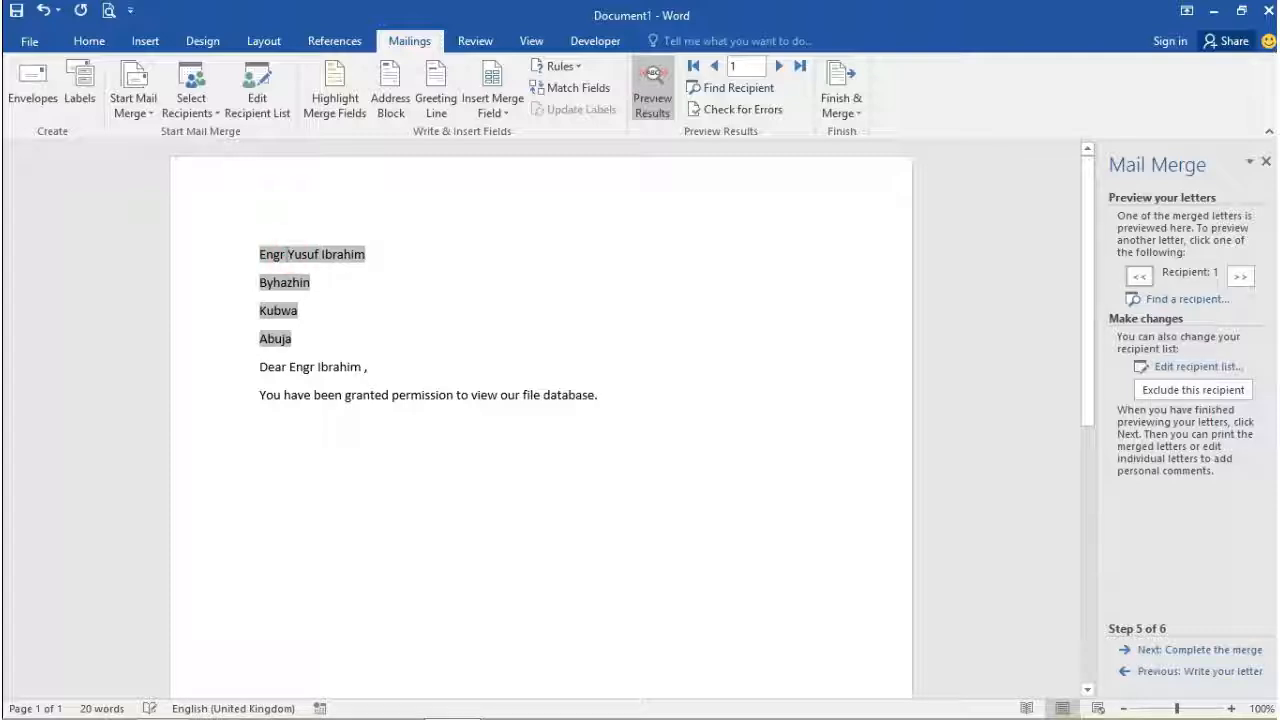
{"action": "left_click", "coordinate": [551, 292]}
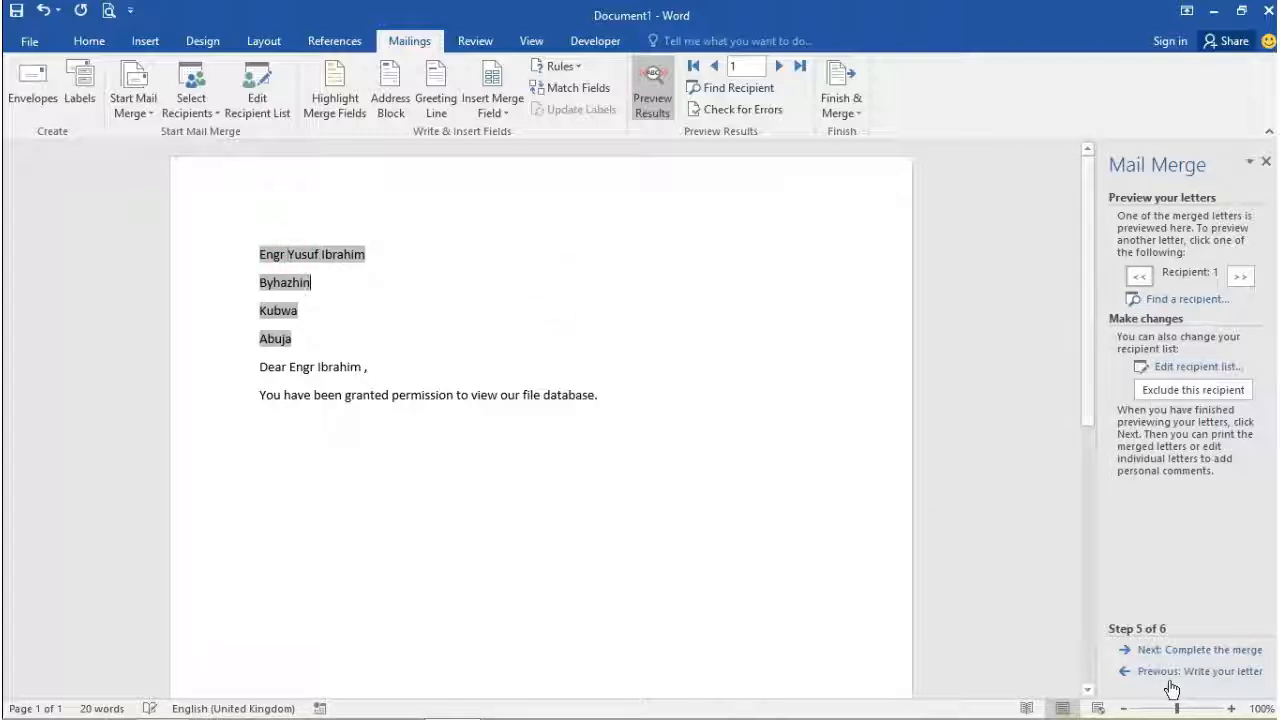
{"action": "left_click", "coordinate": [1239, 276]}
{"action": "left_click", "coordinate": [398, 355]}
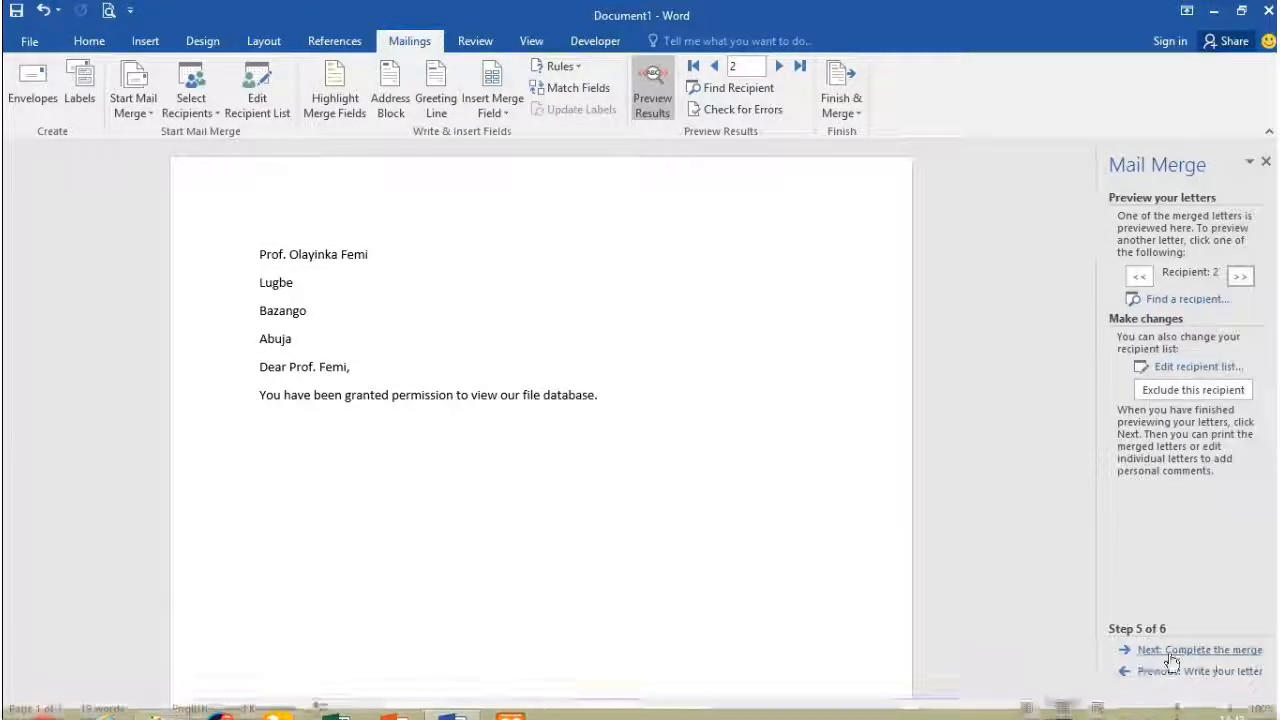
{"action": "left_click", "coordinate": [1203, 650]}
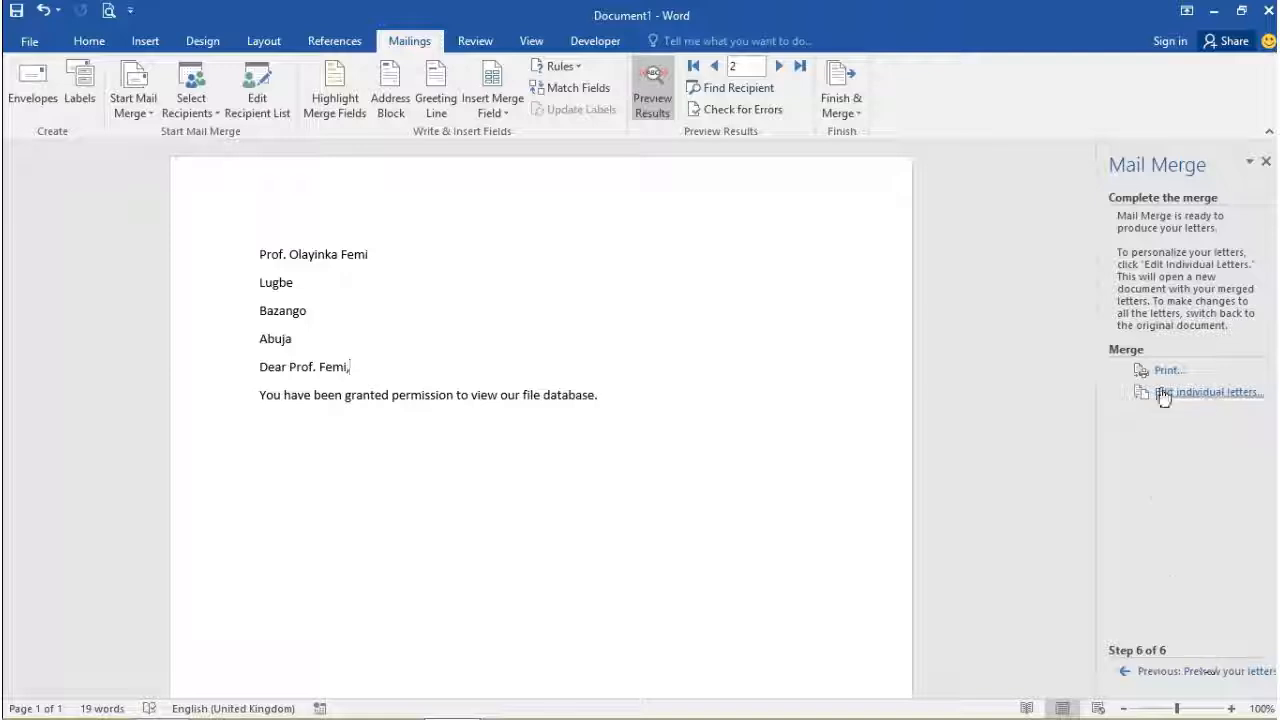